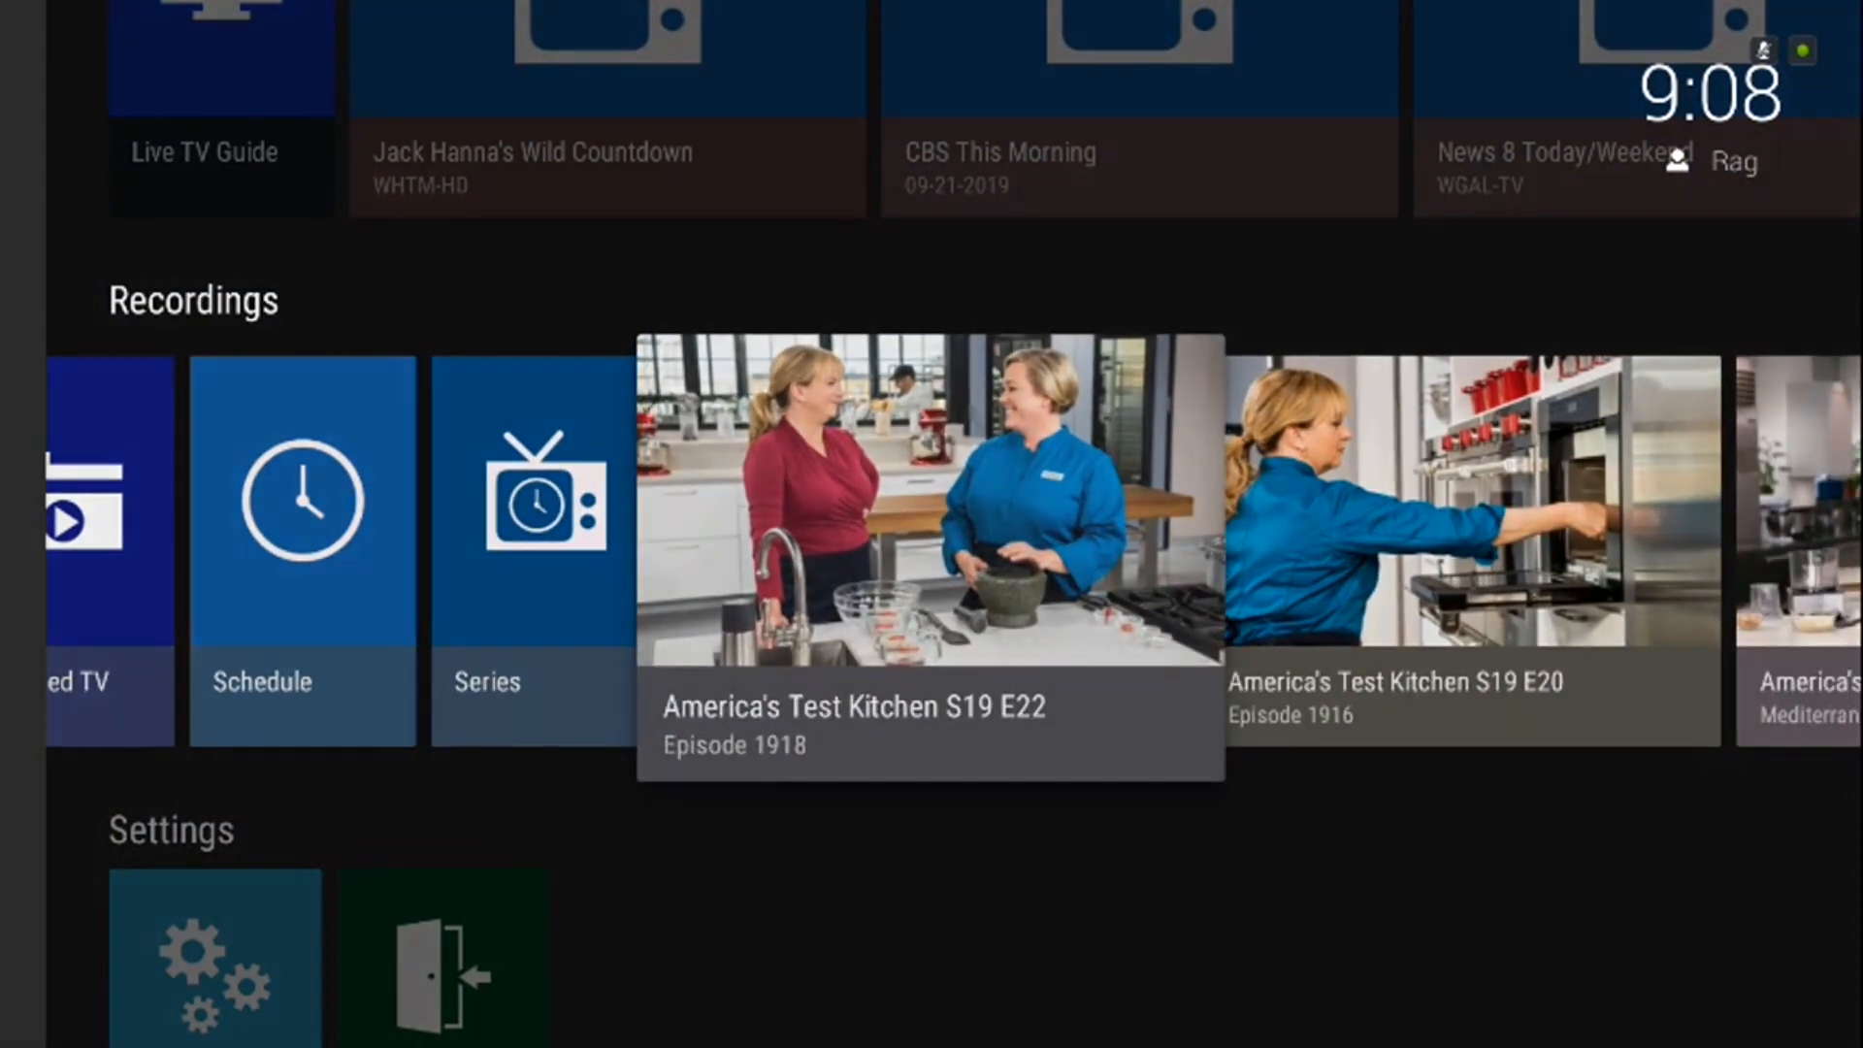
Play the recorded America's Test Kitchen S19 E22 episode from the beginning and skip forward several times
{"action": "key", "text": "Return"}
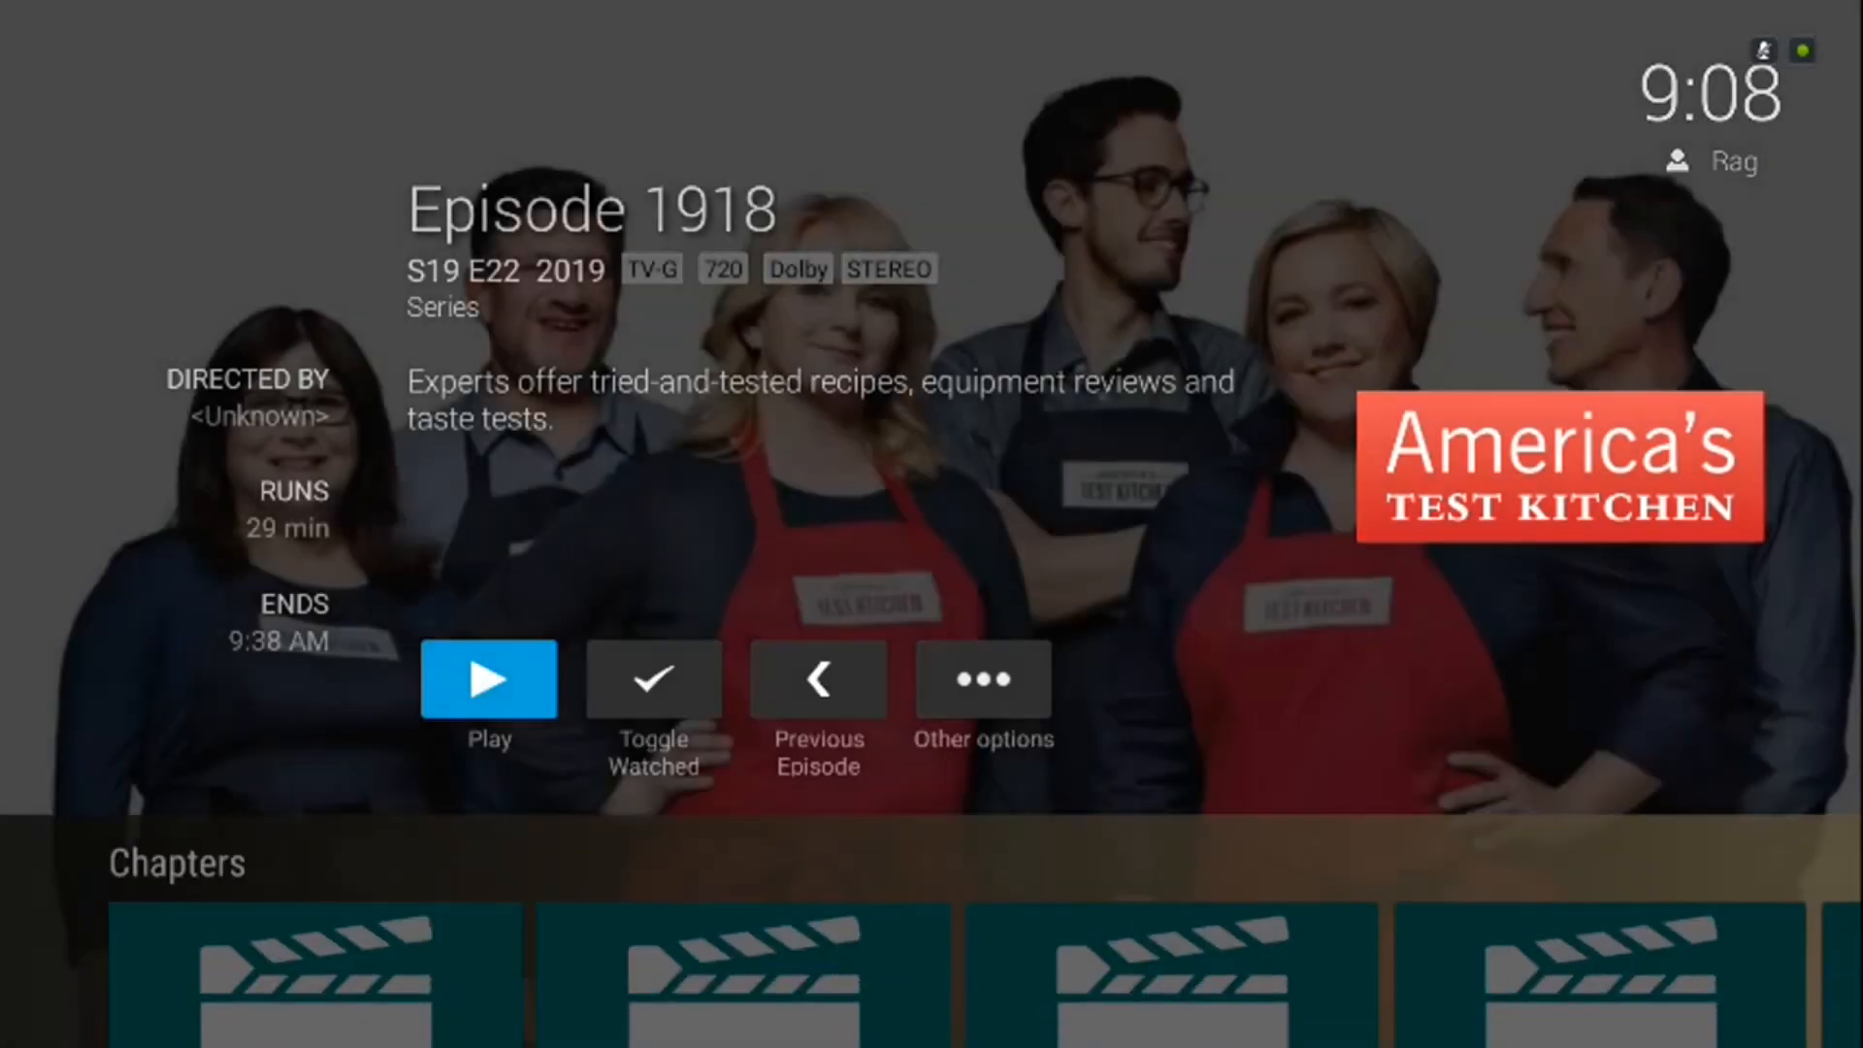
{"action": "key", "text": "Return"}
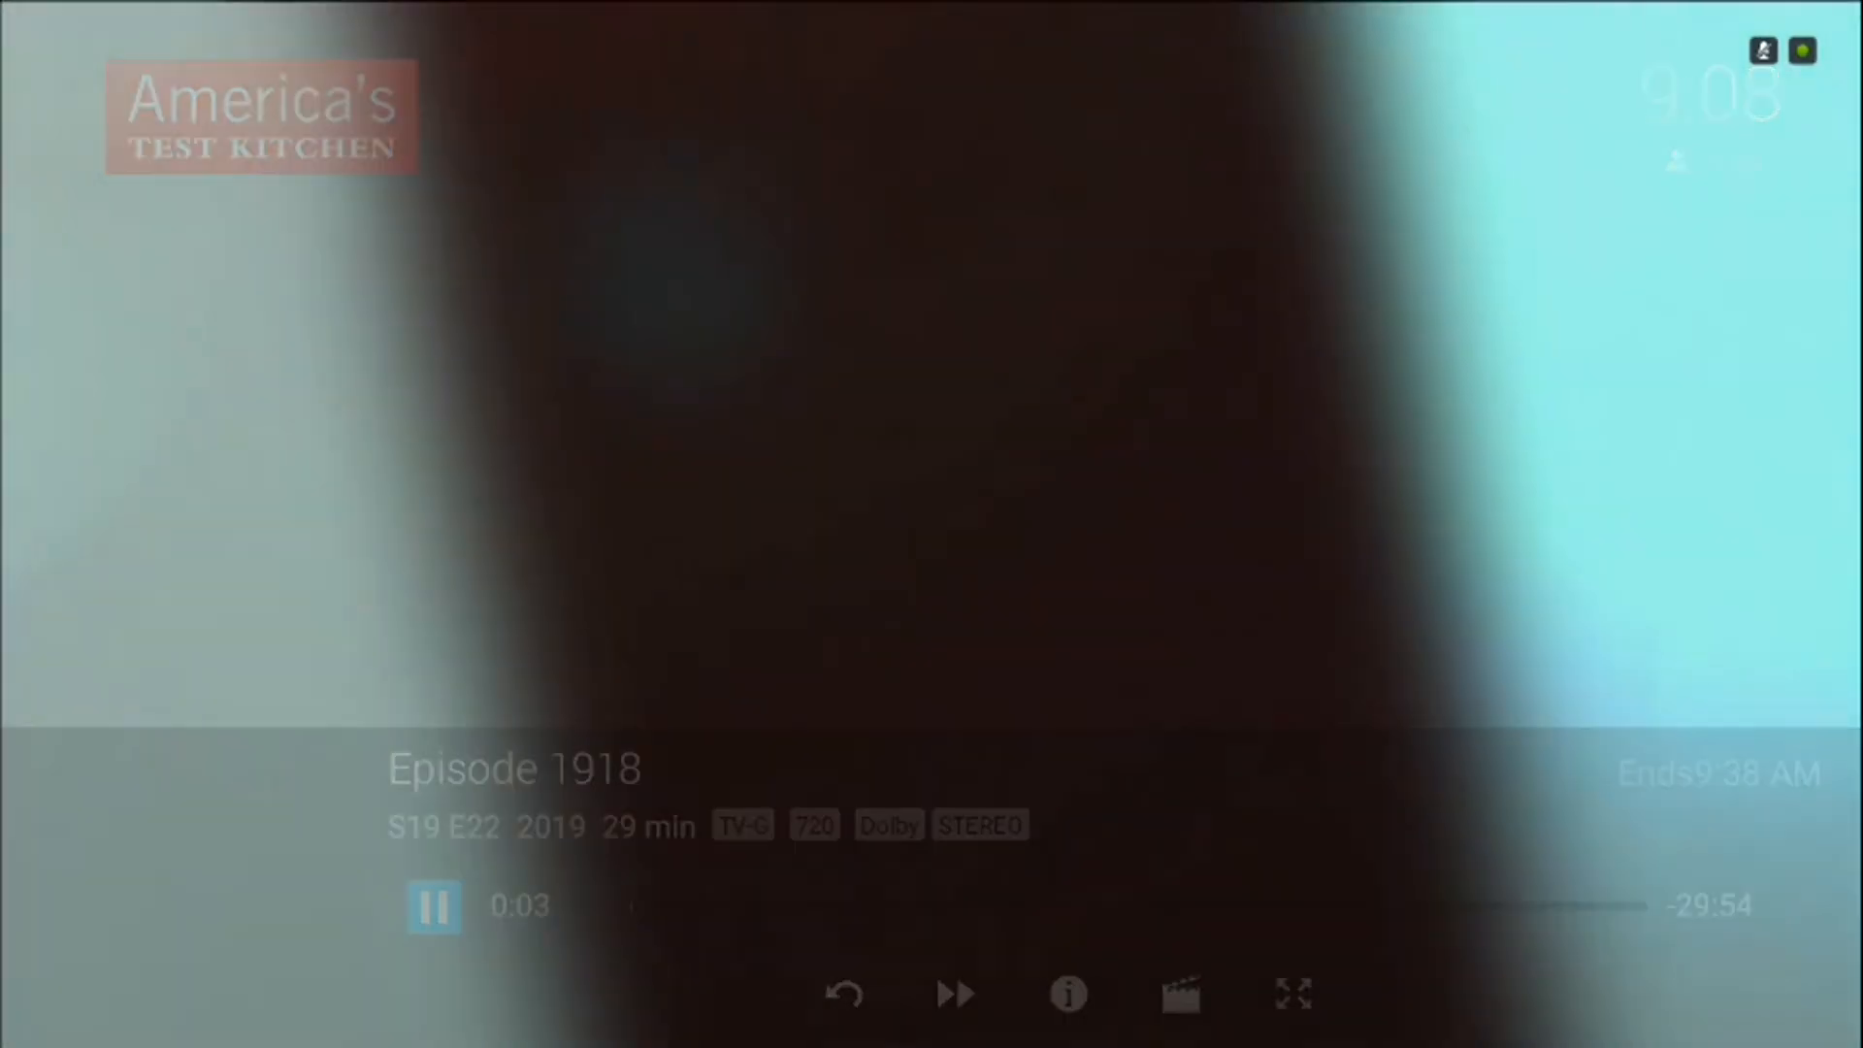
{"action": "key", "text": "Down"}
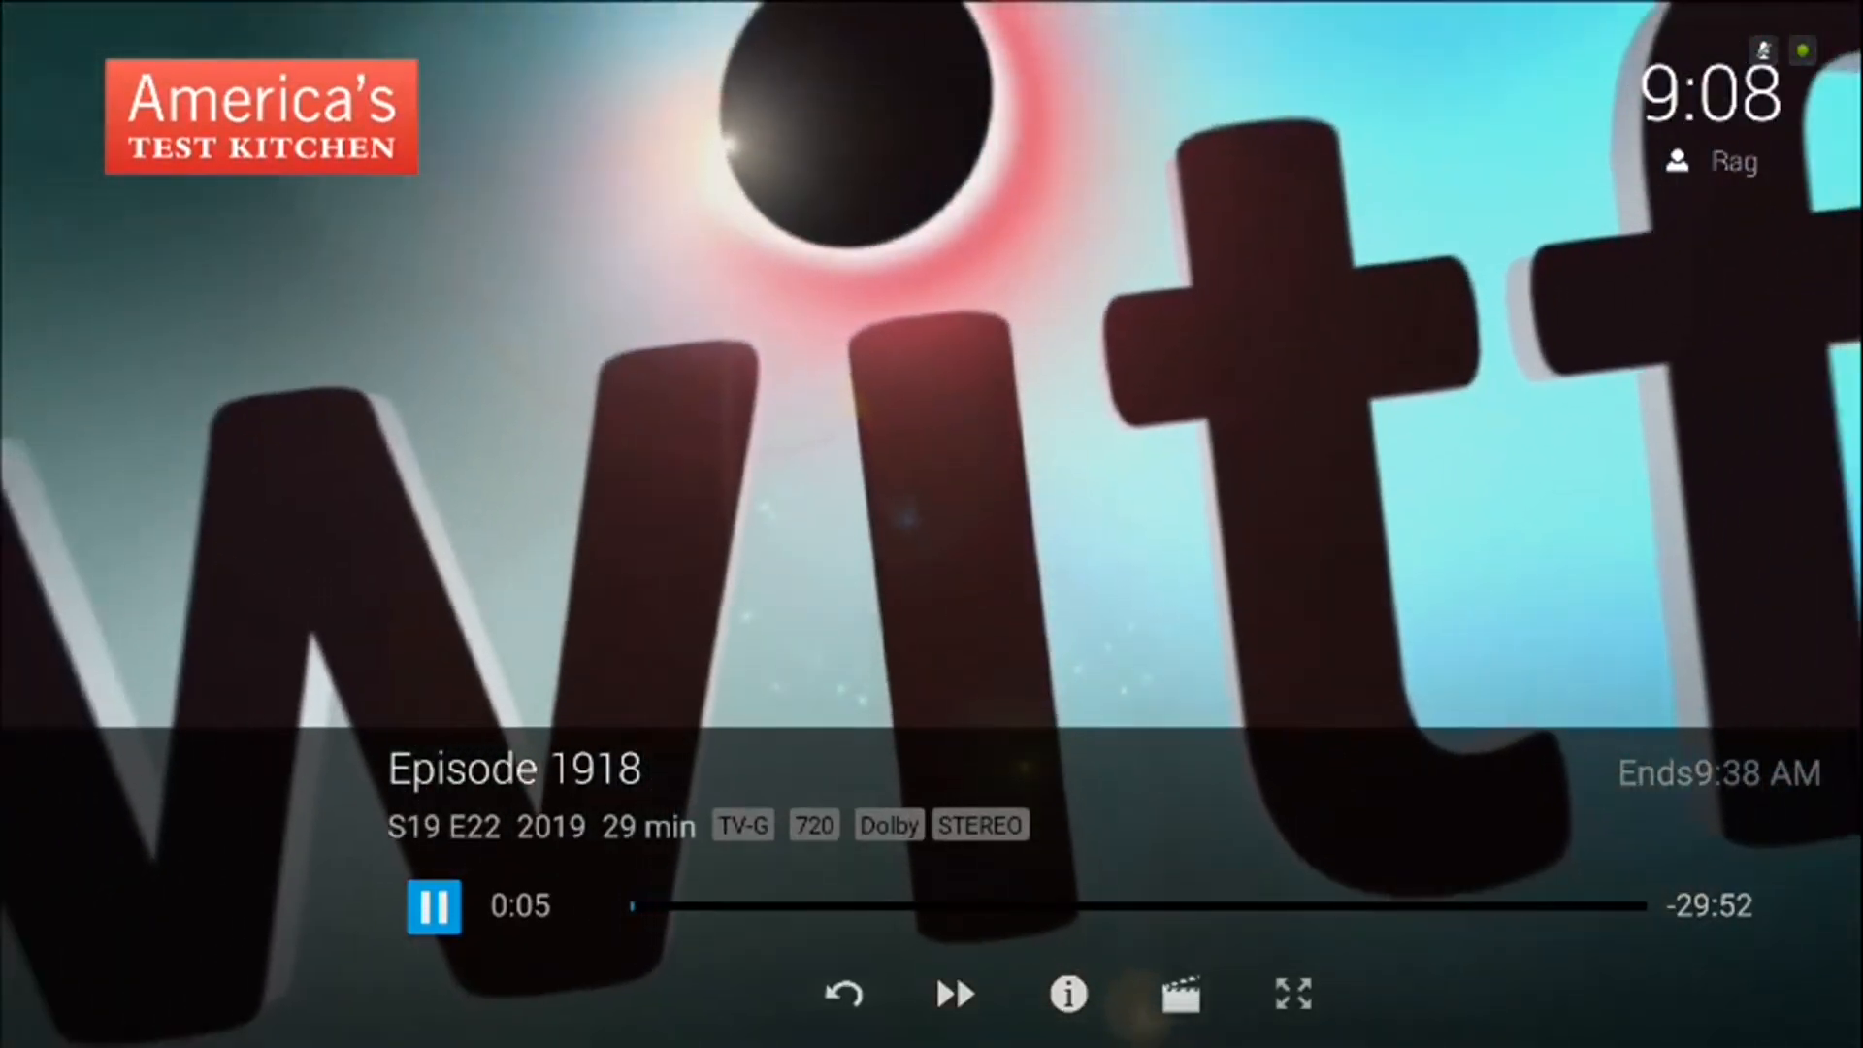
{"action": "key", "text": "Down"}
{"action": "key", "text": "Return"}
{"action": "key", "text": "Return"}
{"action": "key", "text": "Return"}
{"action": "key", "text": "Return"}
{"action": "key", "text": "Return"}
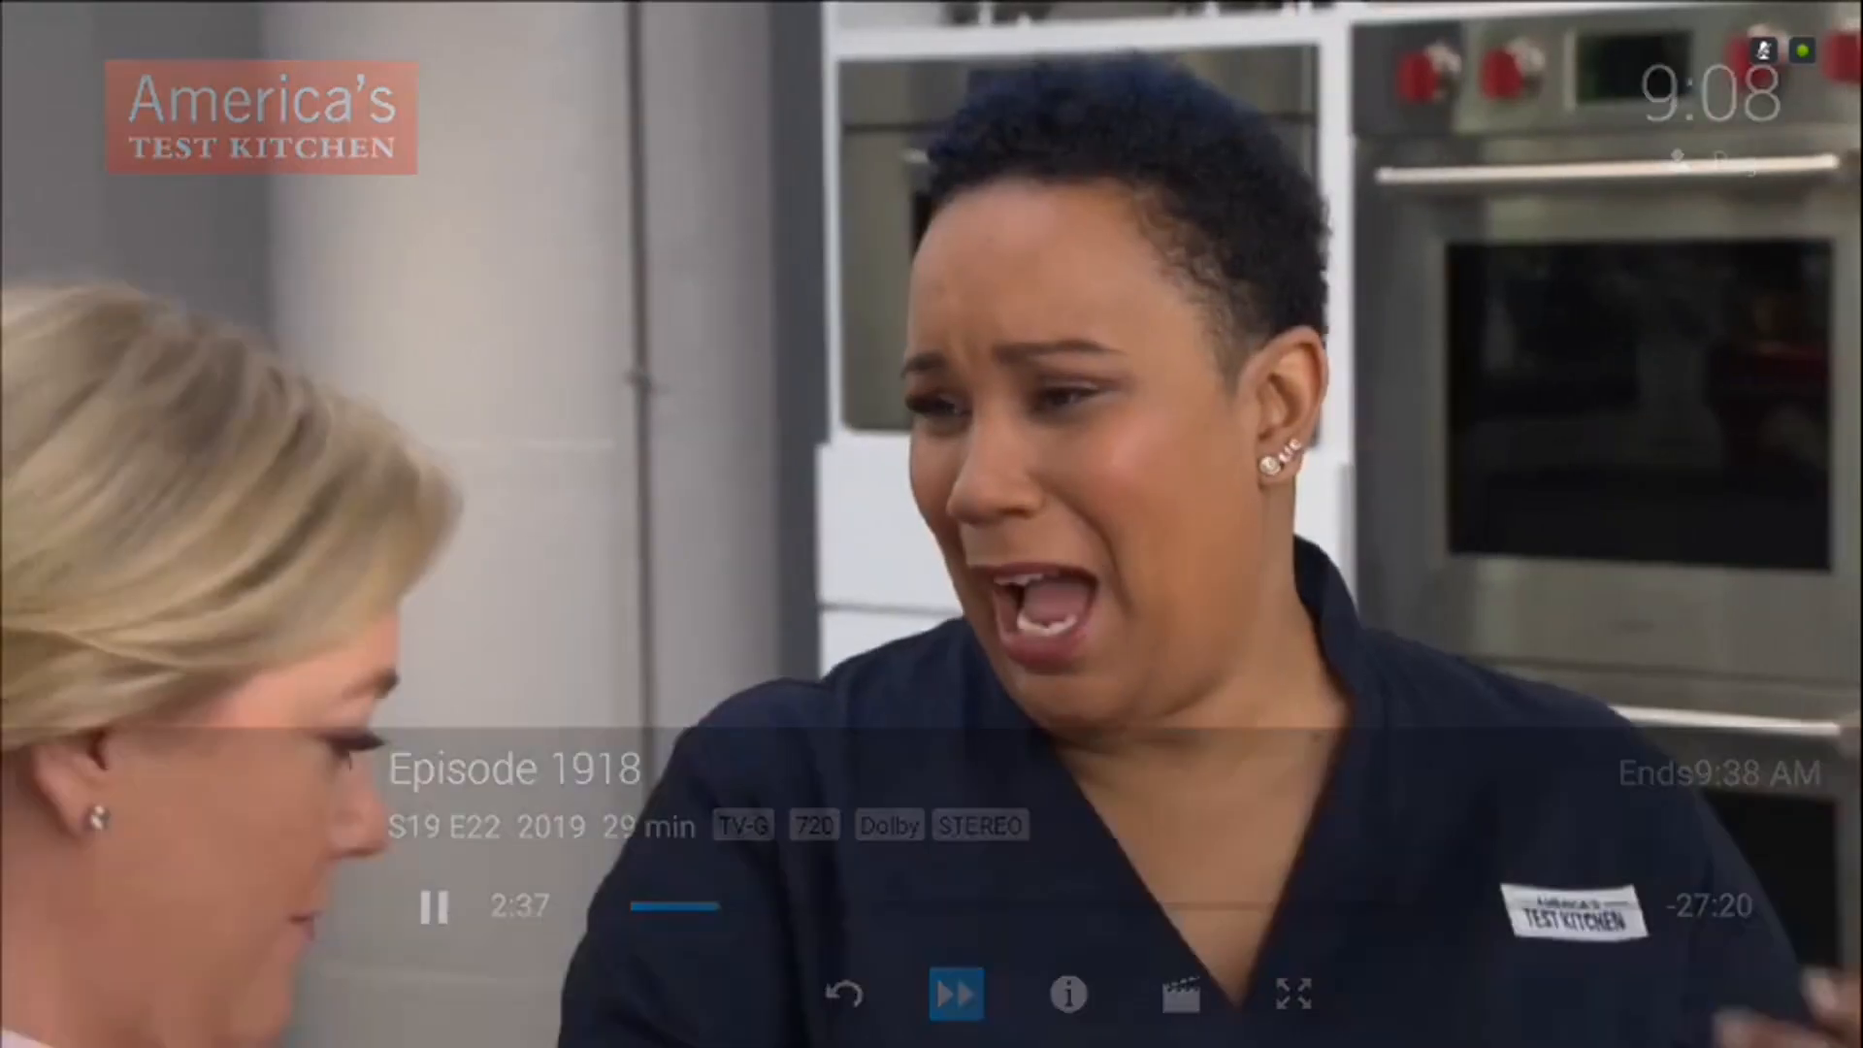
Bring up the playback controls, stop the episode and return to the home screen
{"action": "key", "text": "Down"}
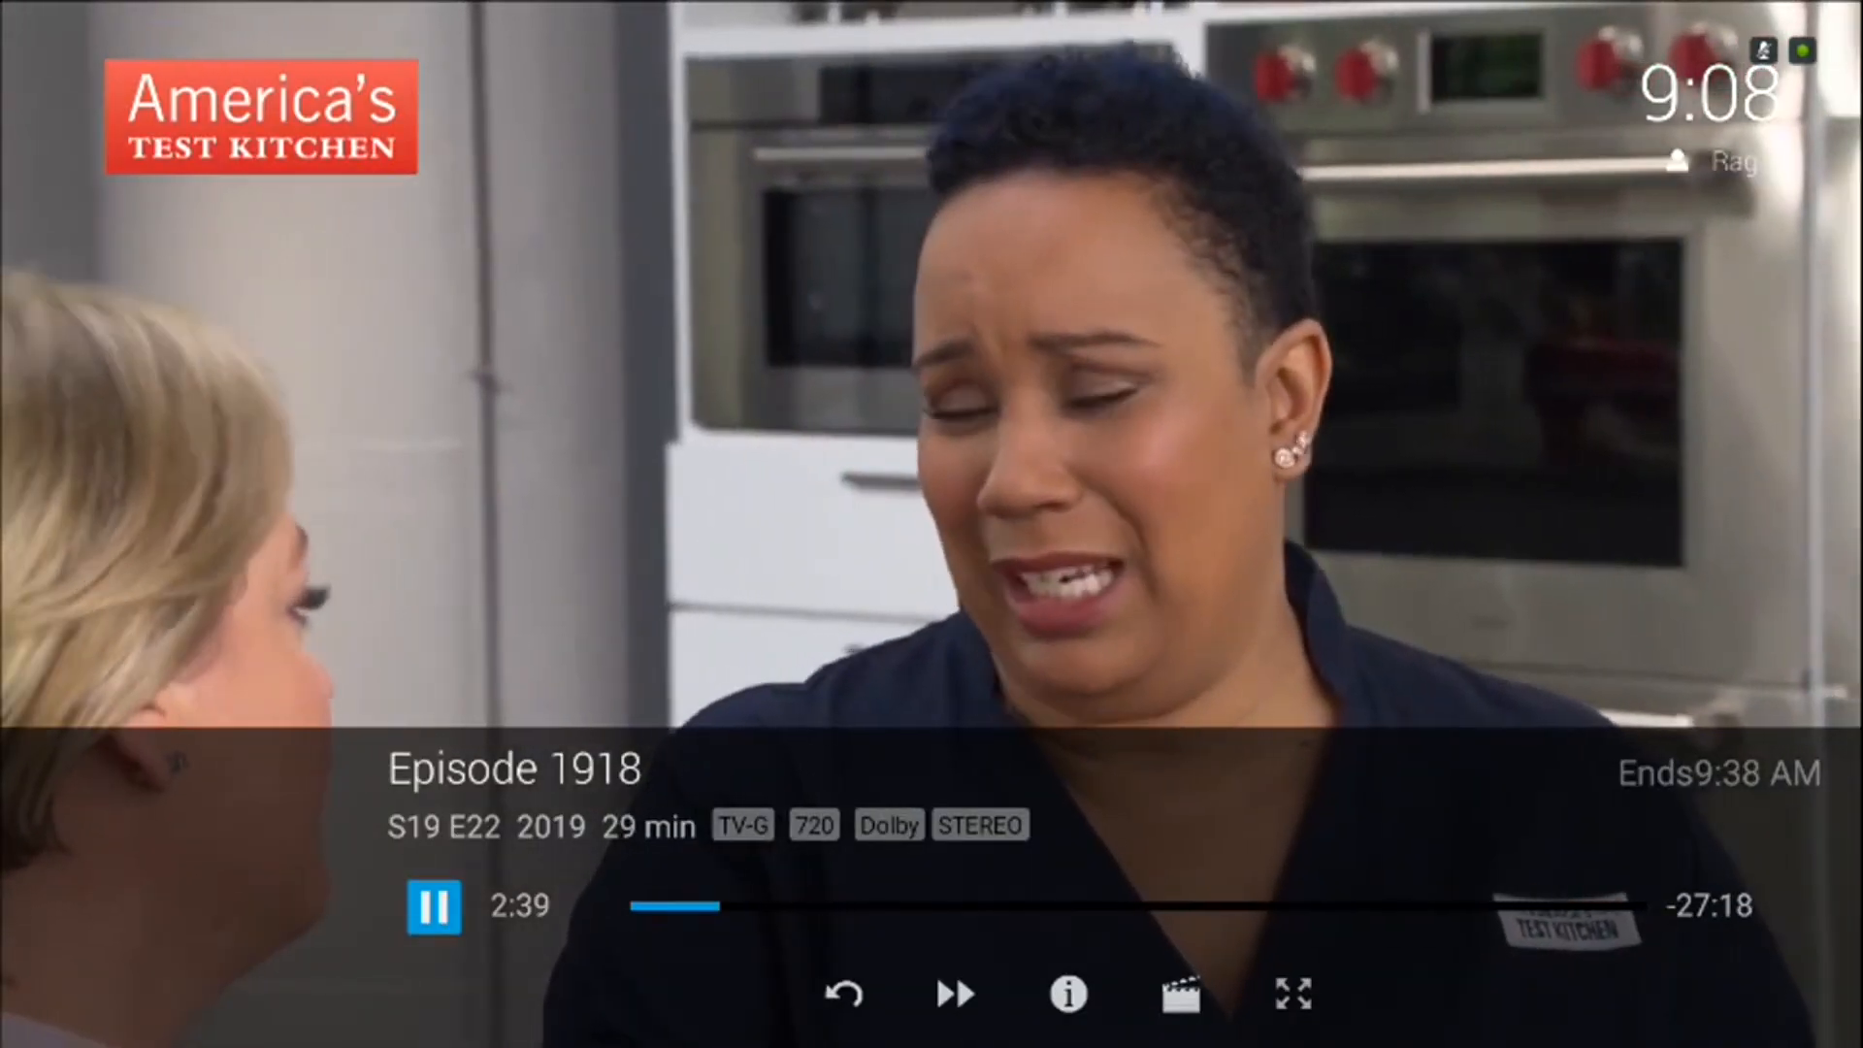
{"action": "key", "text": "Down"}
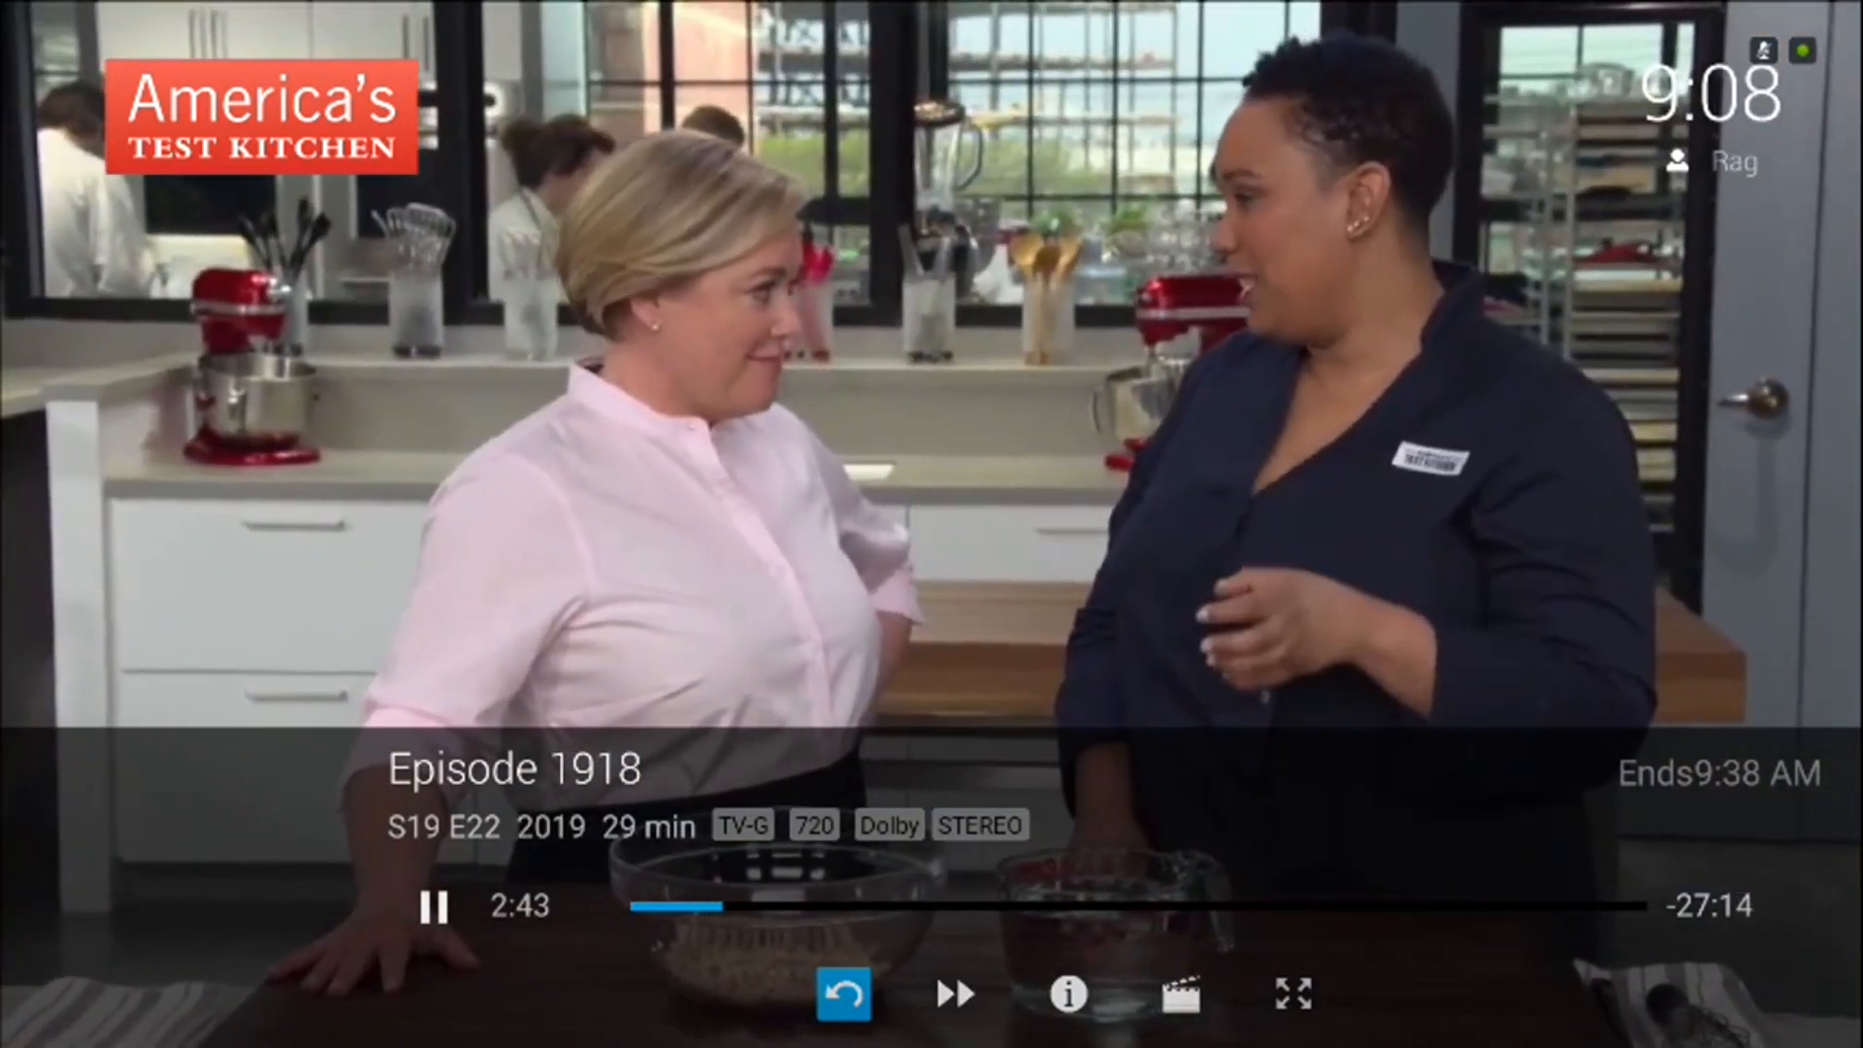
{"action": "key", "text": "Escape"}
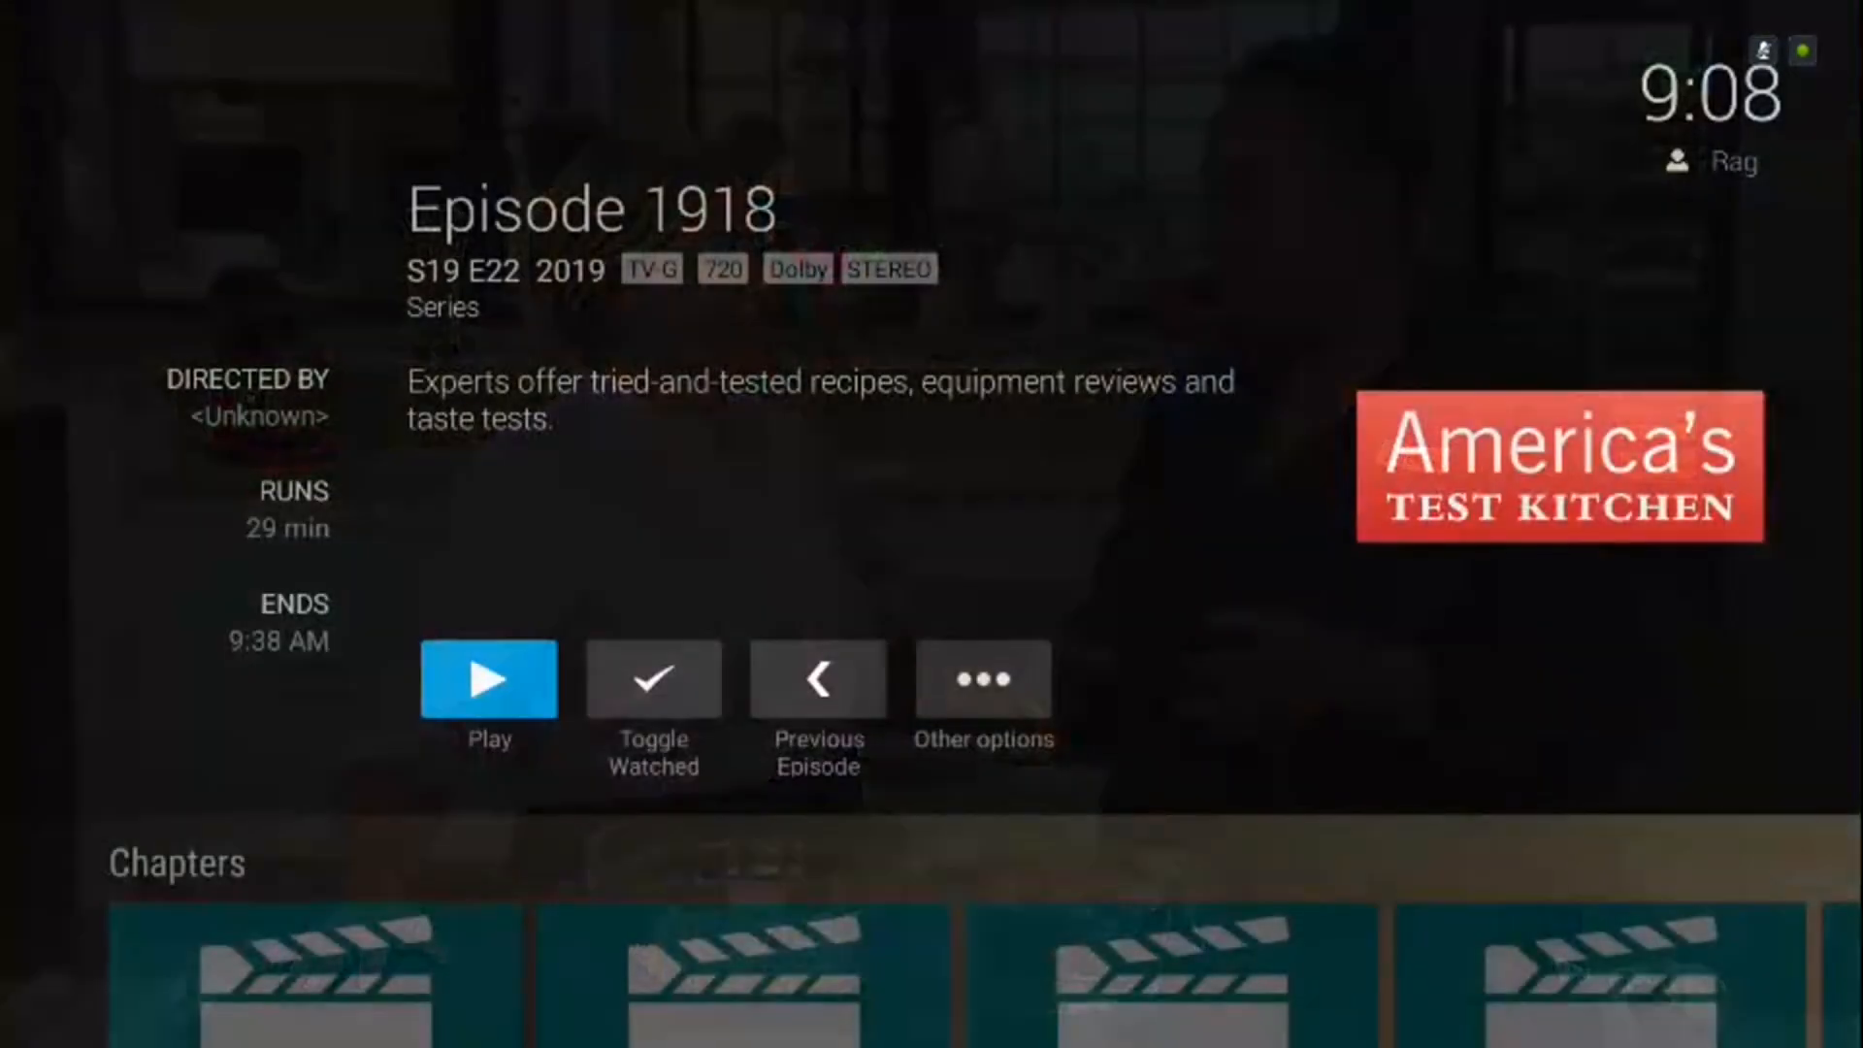
{"action": "key", "text": "Escape"}
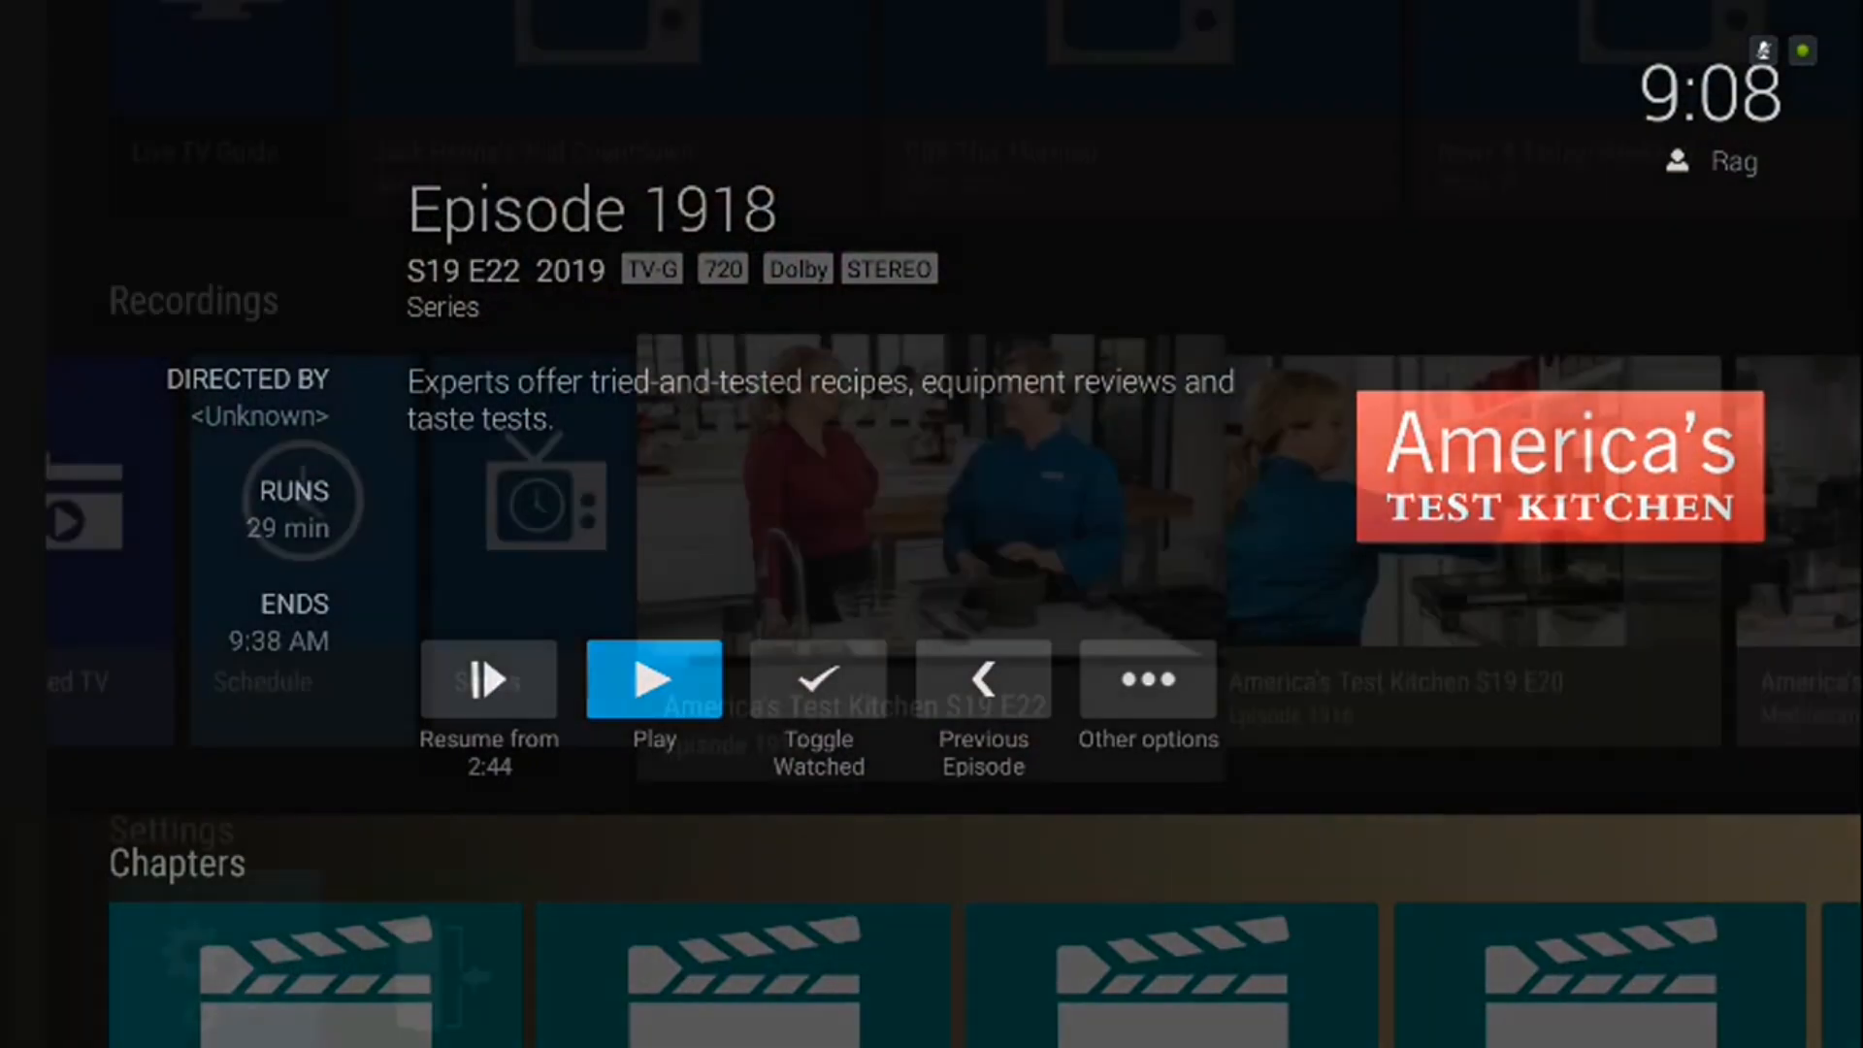
Open the Live TV Guide from the On Now section
{"action": "key", "text": "Up"}
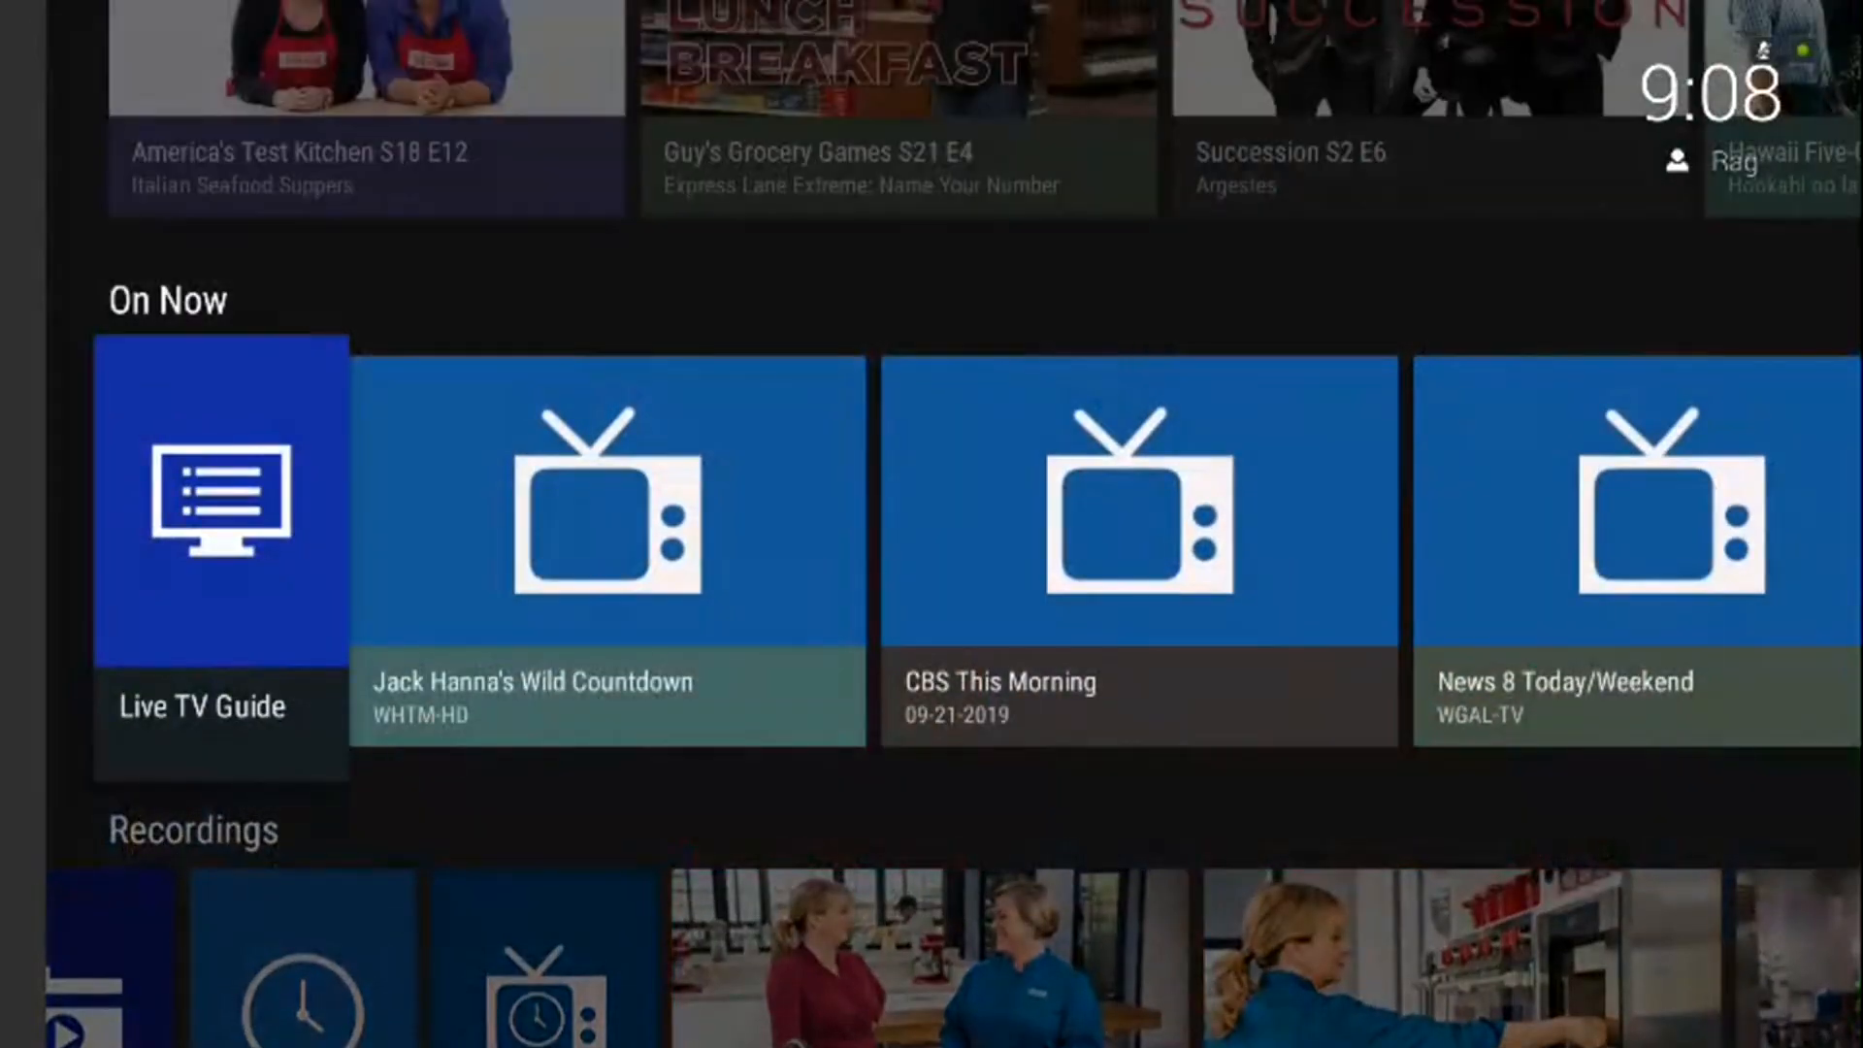
{"action": "key", "text": "Left"}
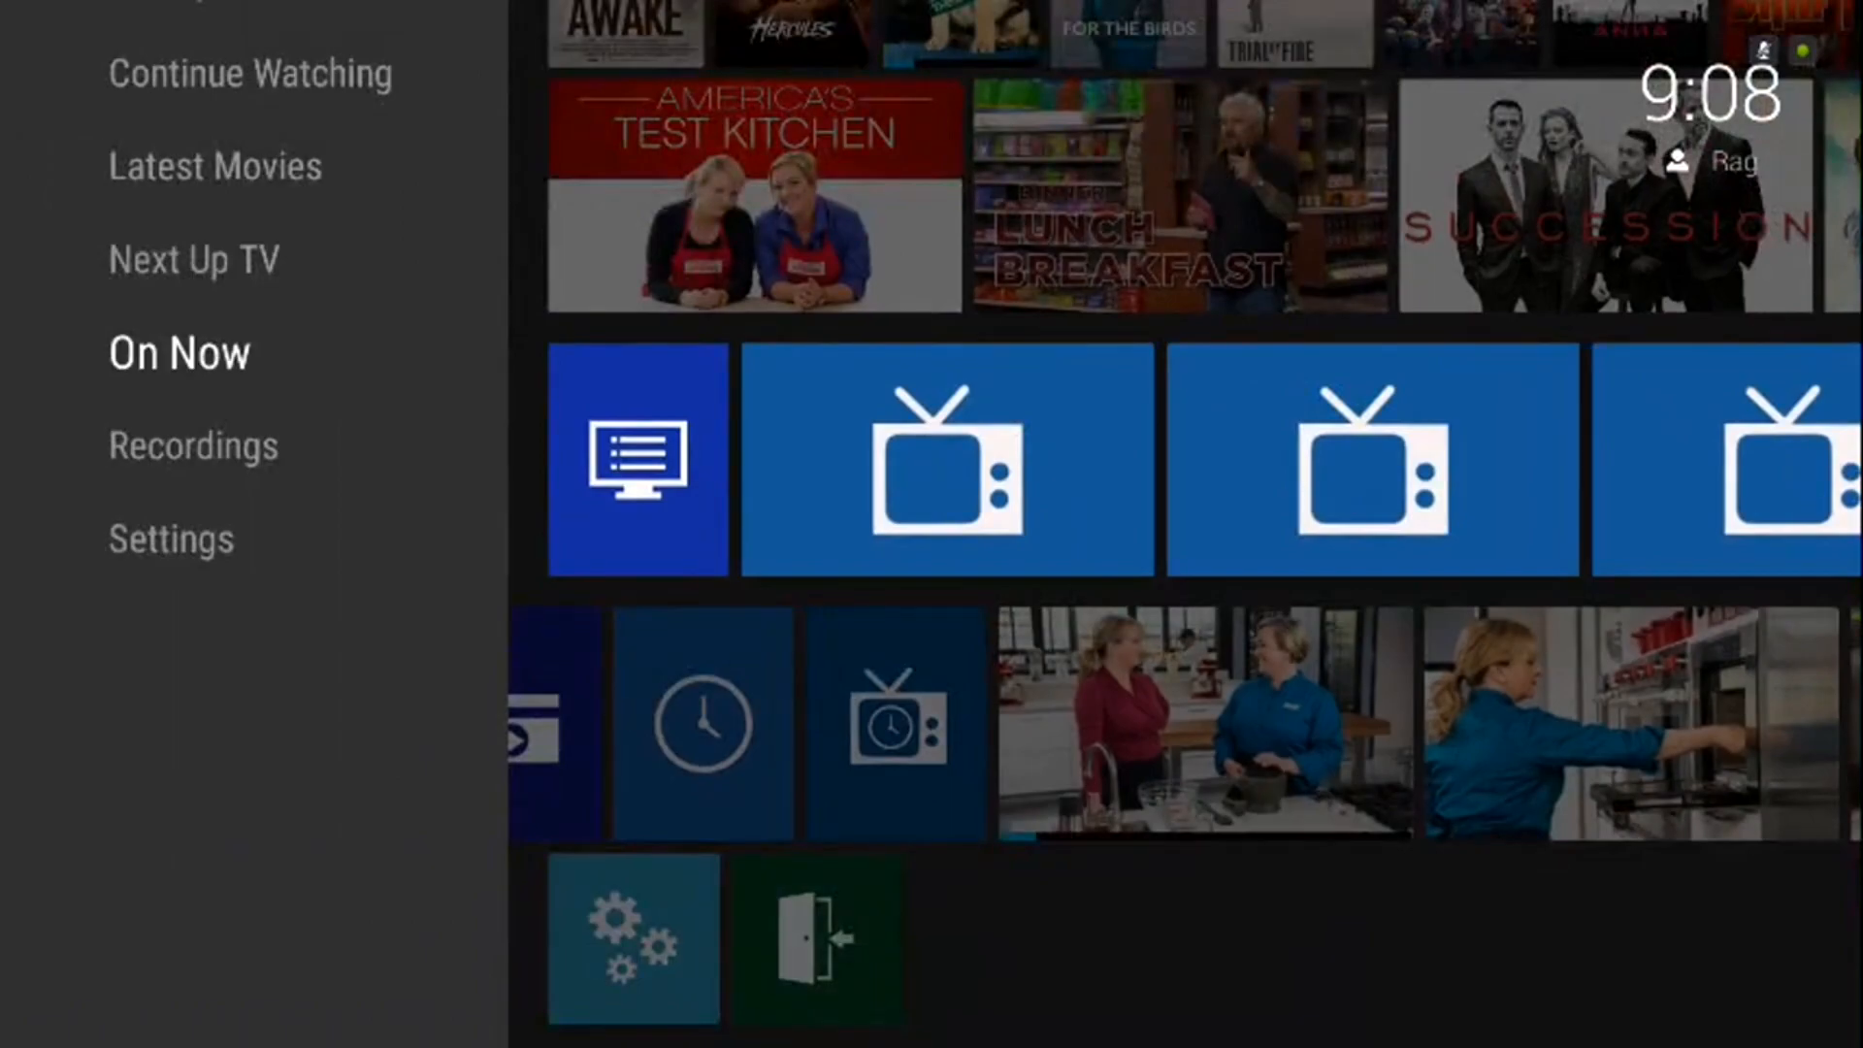
{"action": "key", "text": "Right"}
{"action": "key", "text": "Return"}
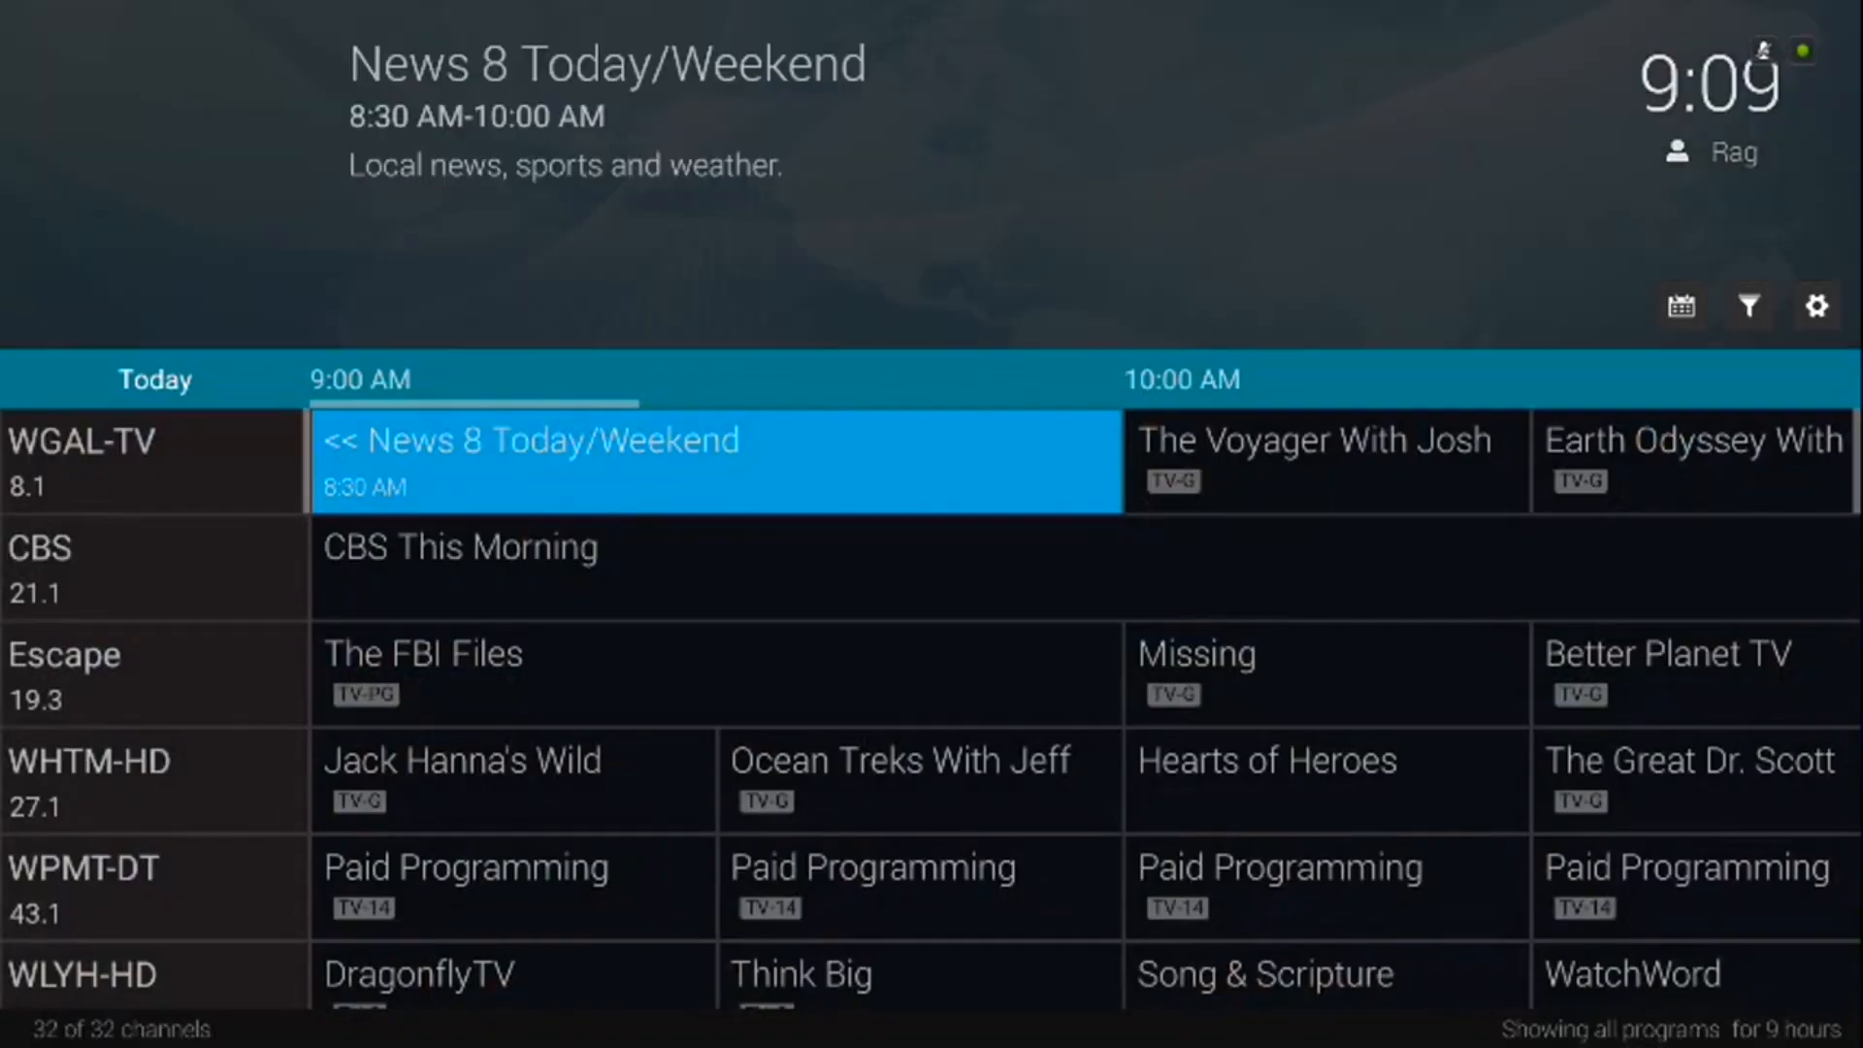
Change the guide date to Wednesday 9/25/19
{"action": "key", "text": "Up"}
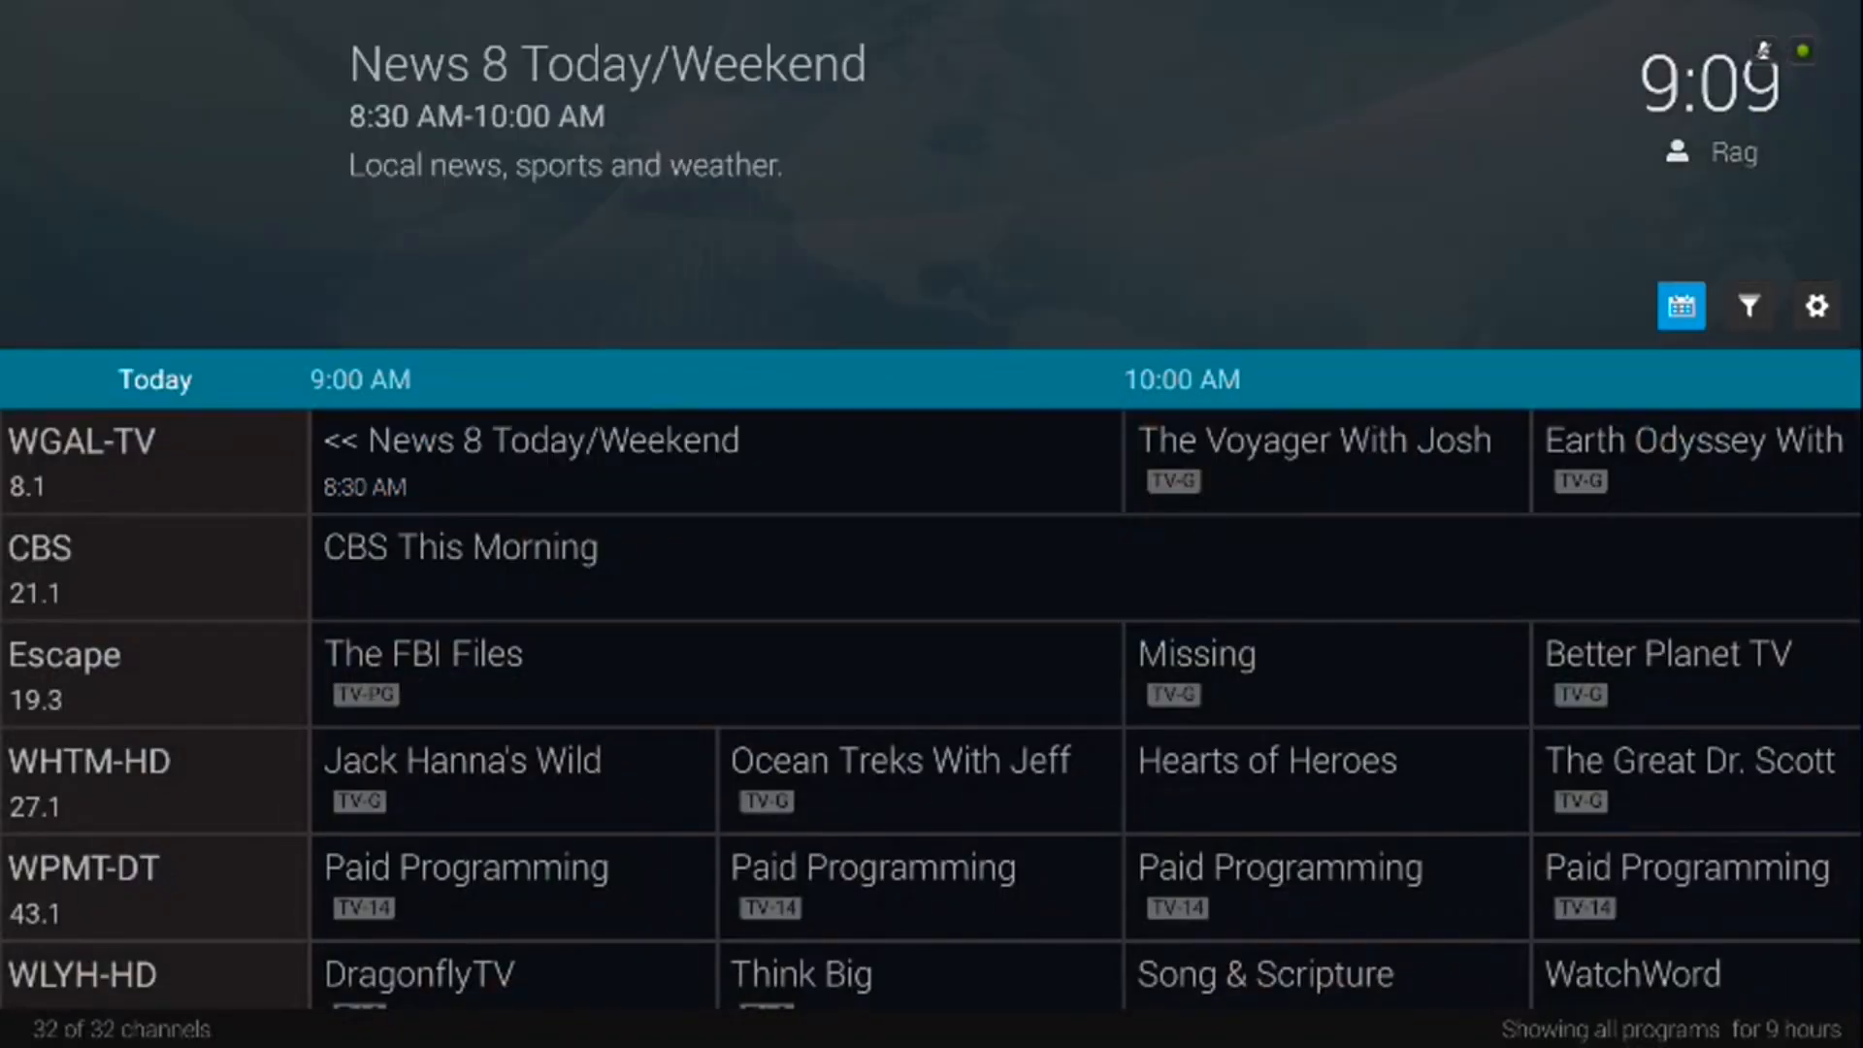
{"action": "key", "text": "Return"}
{"action": "key", "text": "Right"}
{"action": "key", "text": "Right"}
{"action": "key", "text": "Right"}
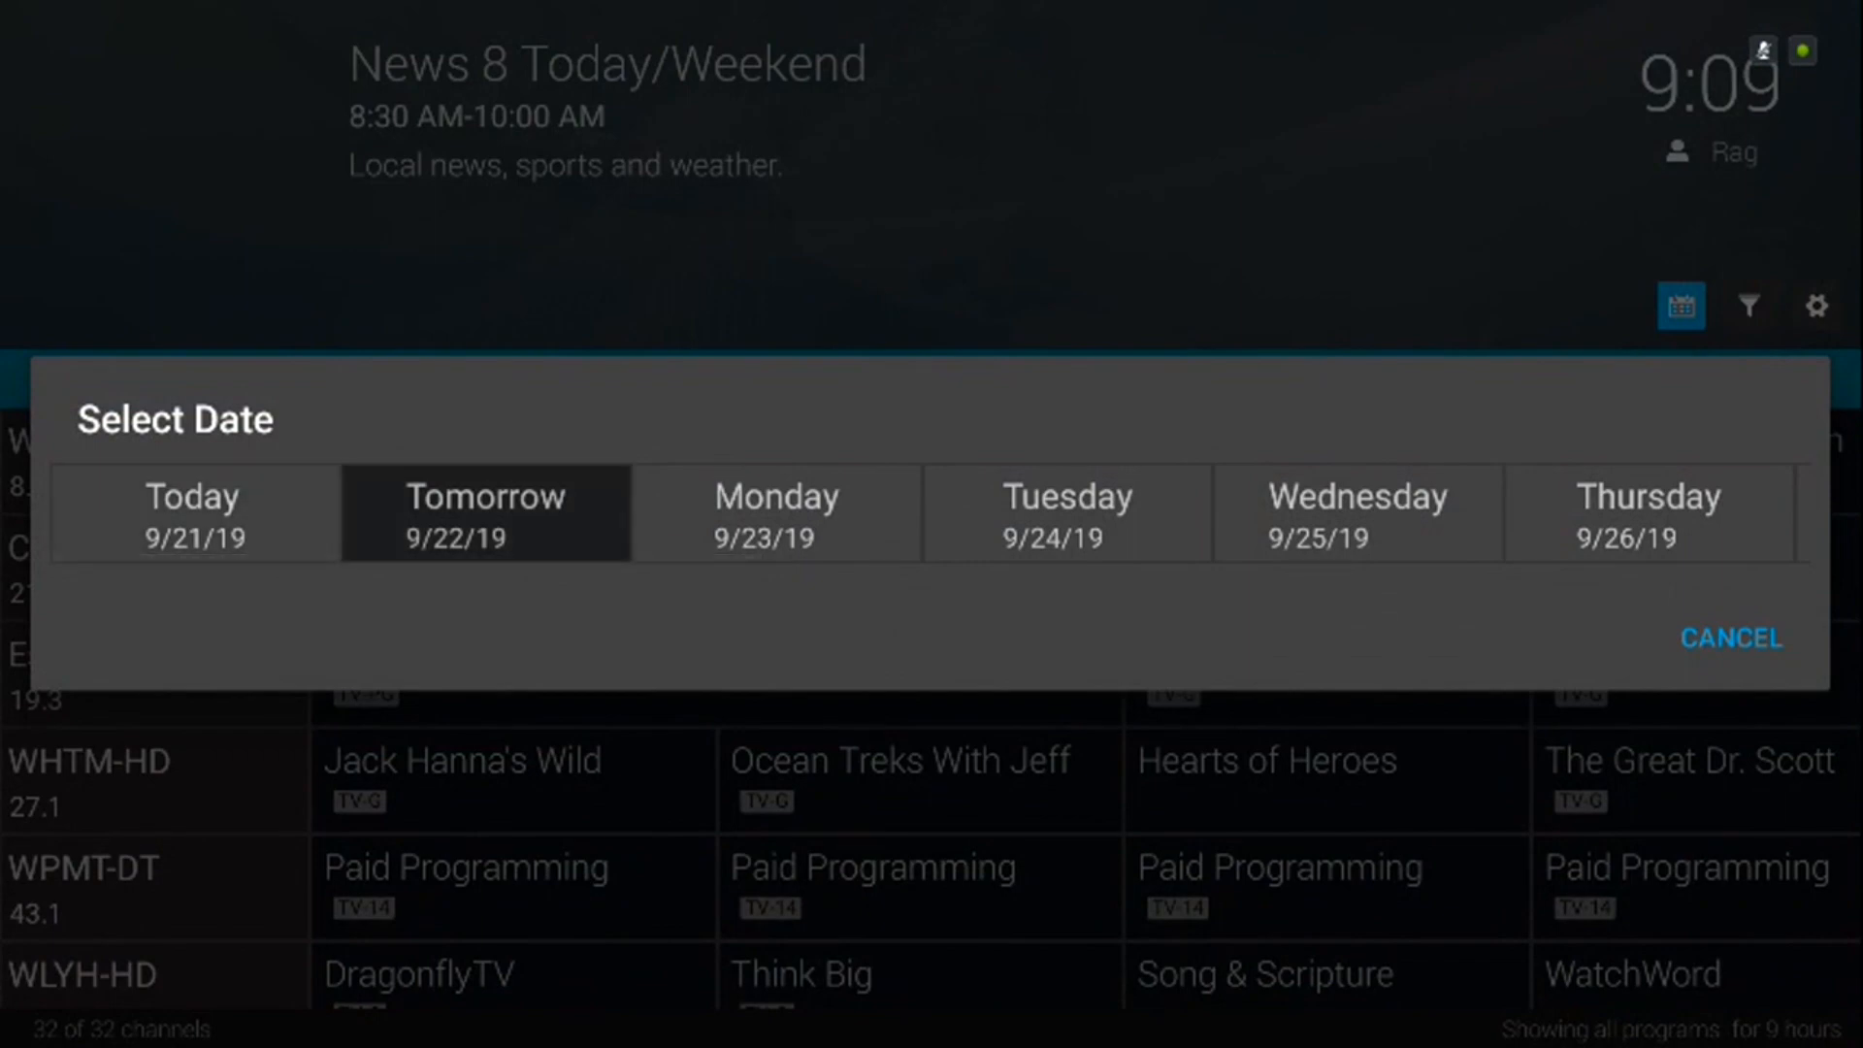
{"action": "key", "text": "Right"}
{"action": "key", "text": "Return"}
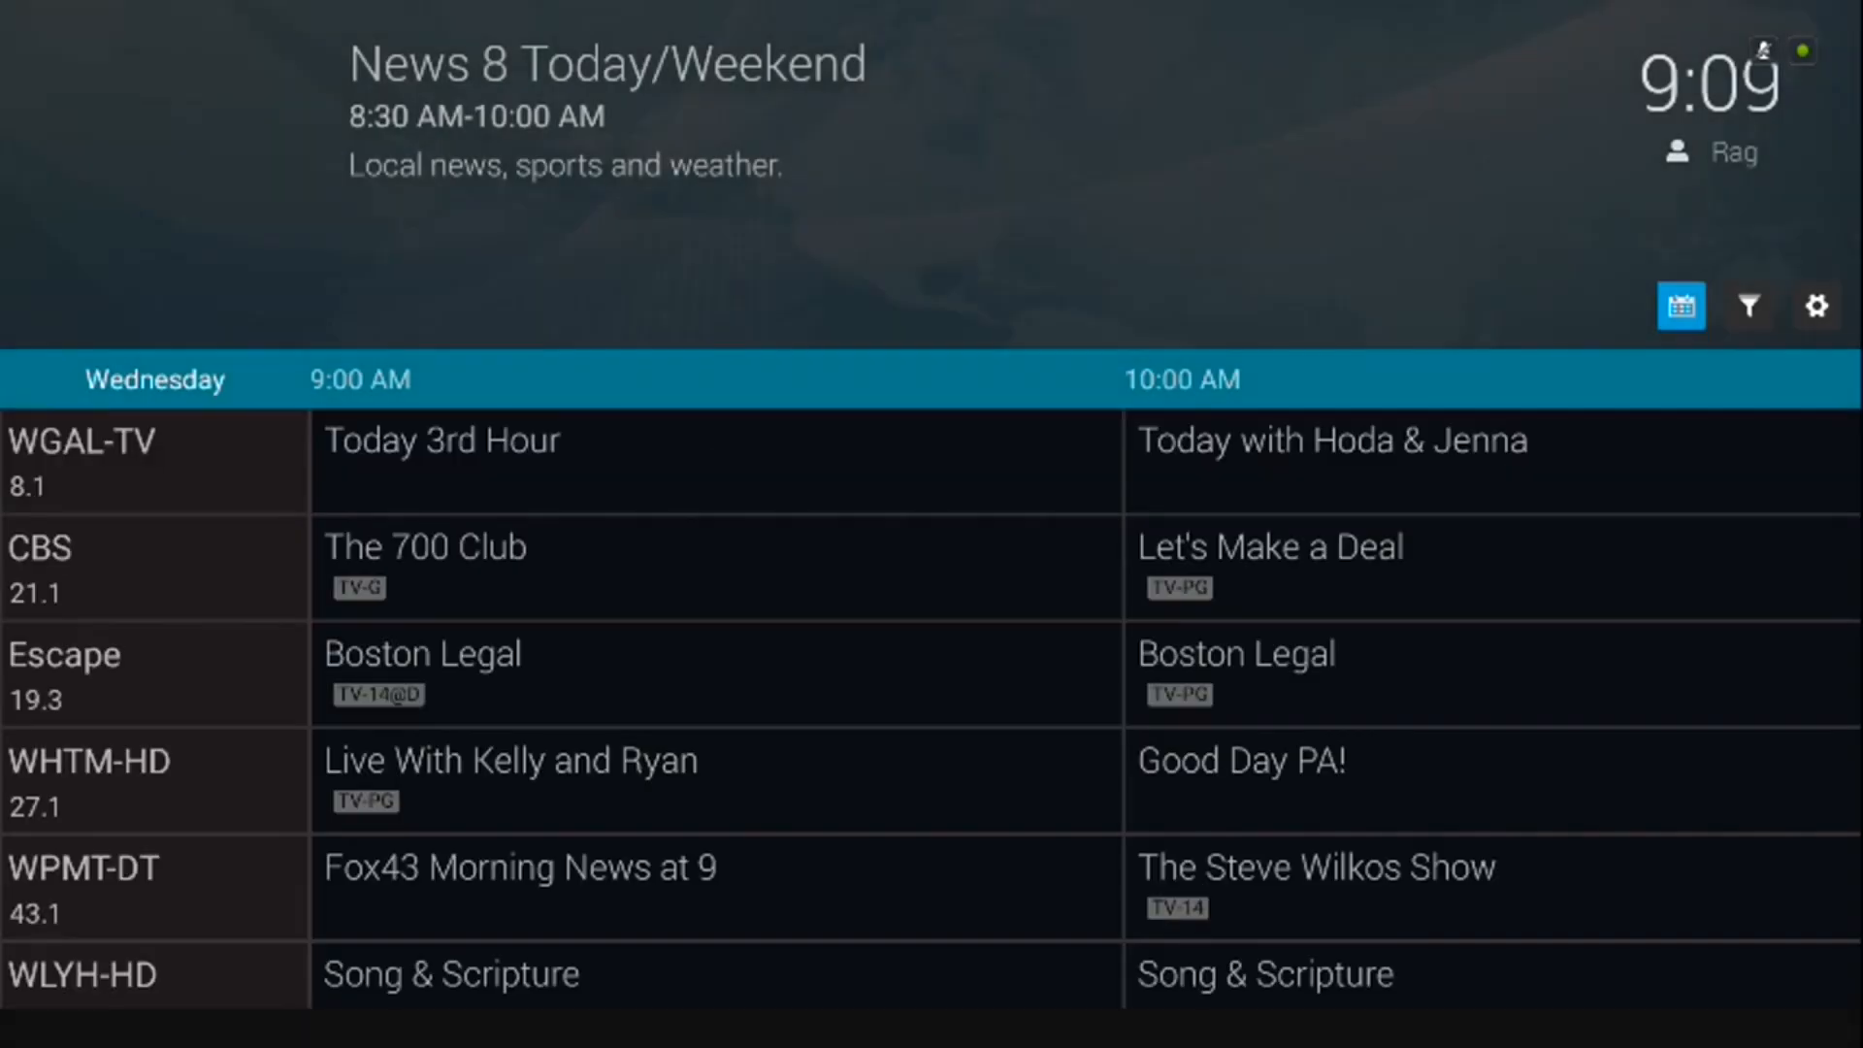
Advance through the Wednesday listings on WGAL-TV past News 8 at 5:30 and load the next 9 hours of guide data
{"action": "key", "text": "Right"}
{"action": "key", "text": "Right"}
{"action": "key", "text": "Right"}
{"action": "key", "text": "Right"}
{"action": "key", "text": "Right"}
{"action": "key", "text": "Right"}
{"action": "key", "text": "Right"}
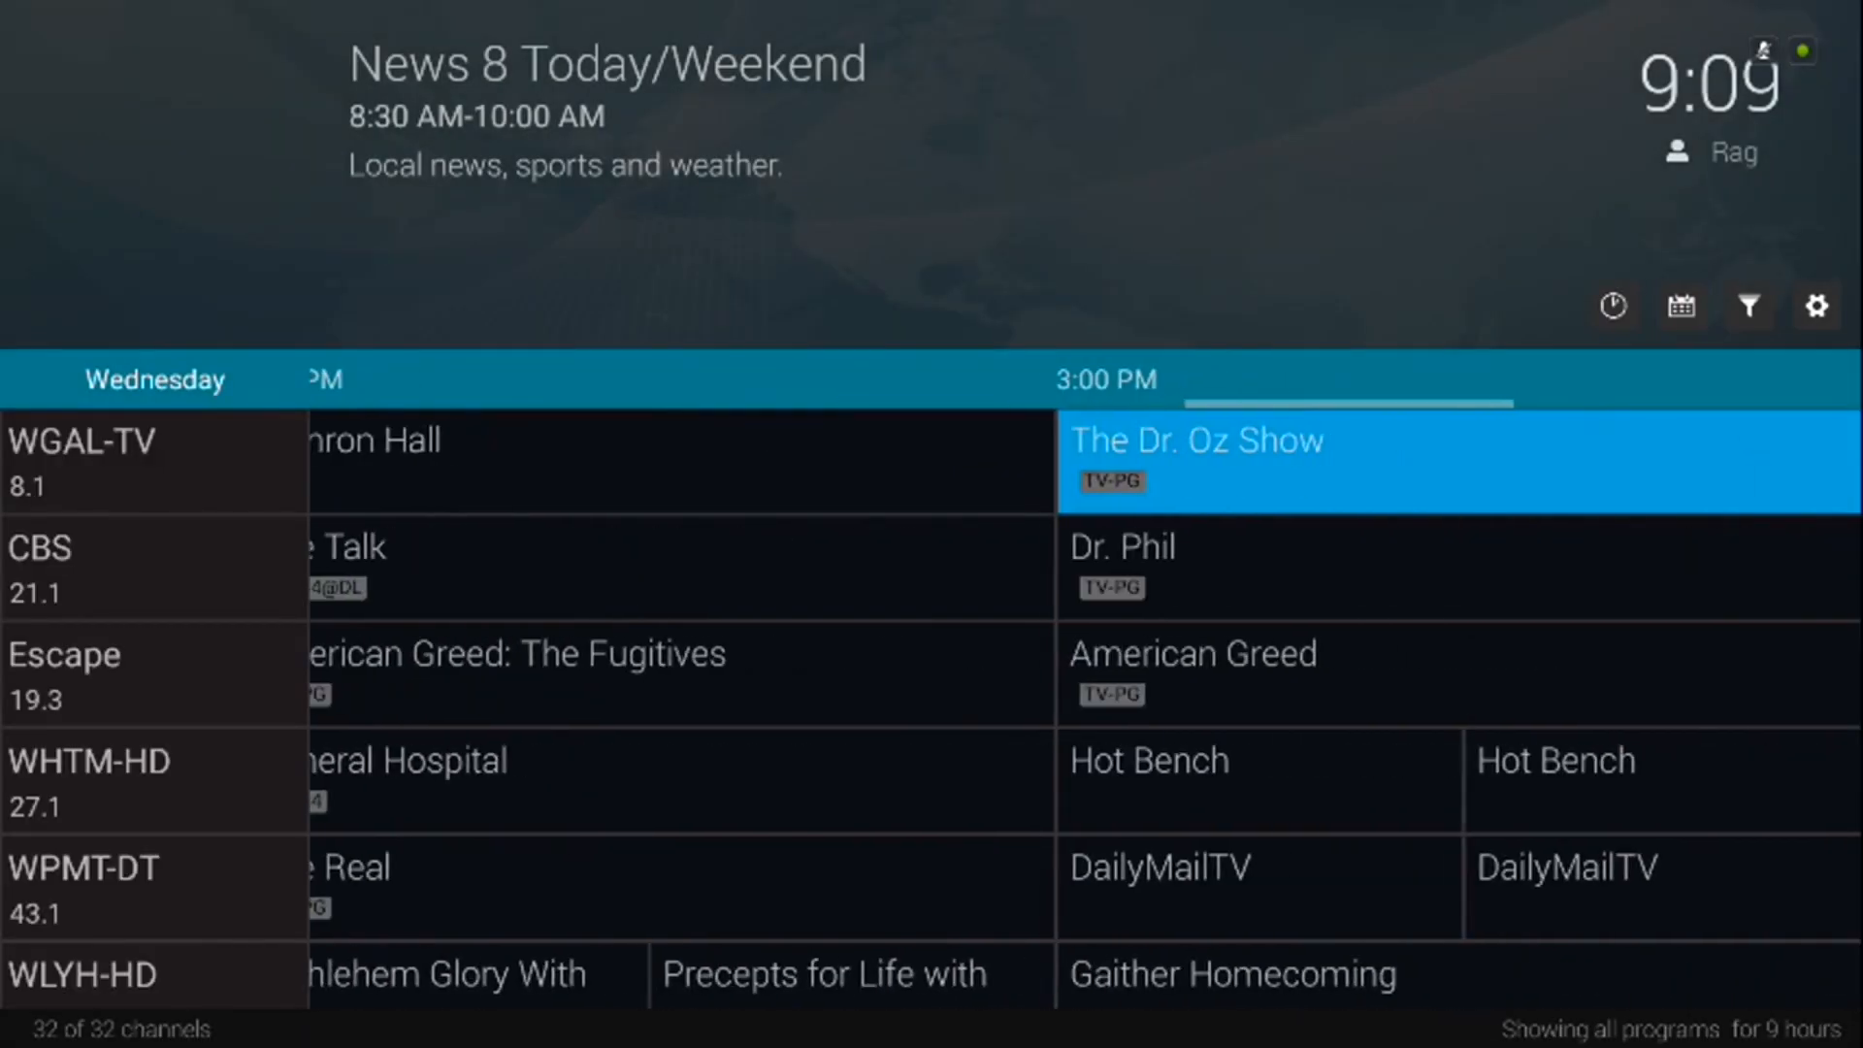
{"action": "key", "text": "Right"}
{"action": "key", "text": "Right"}
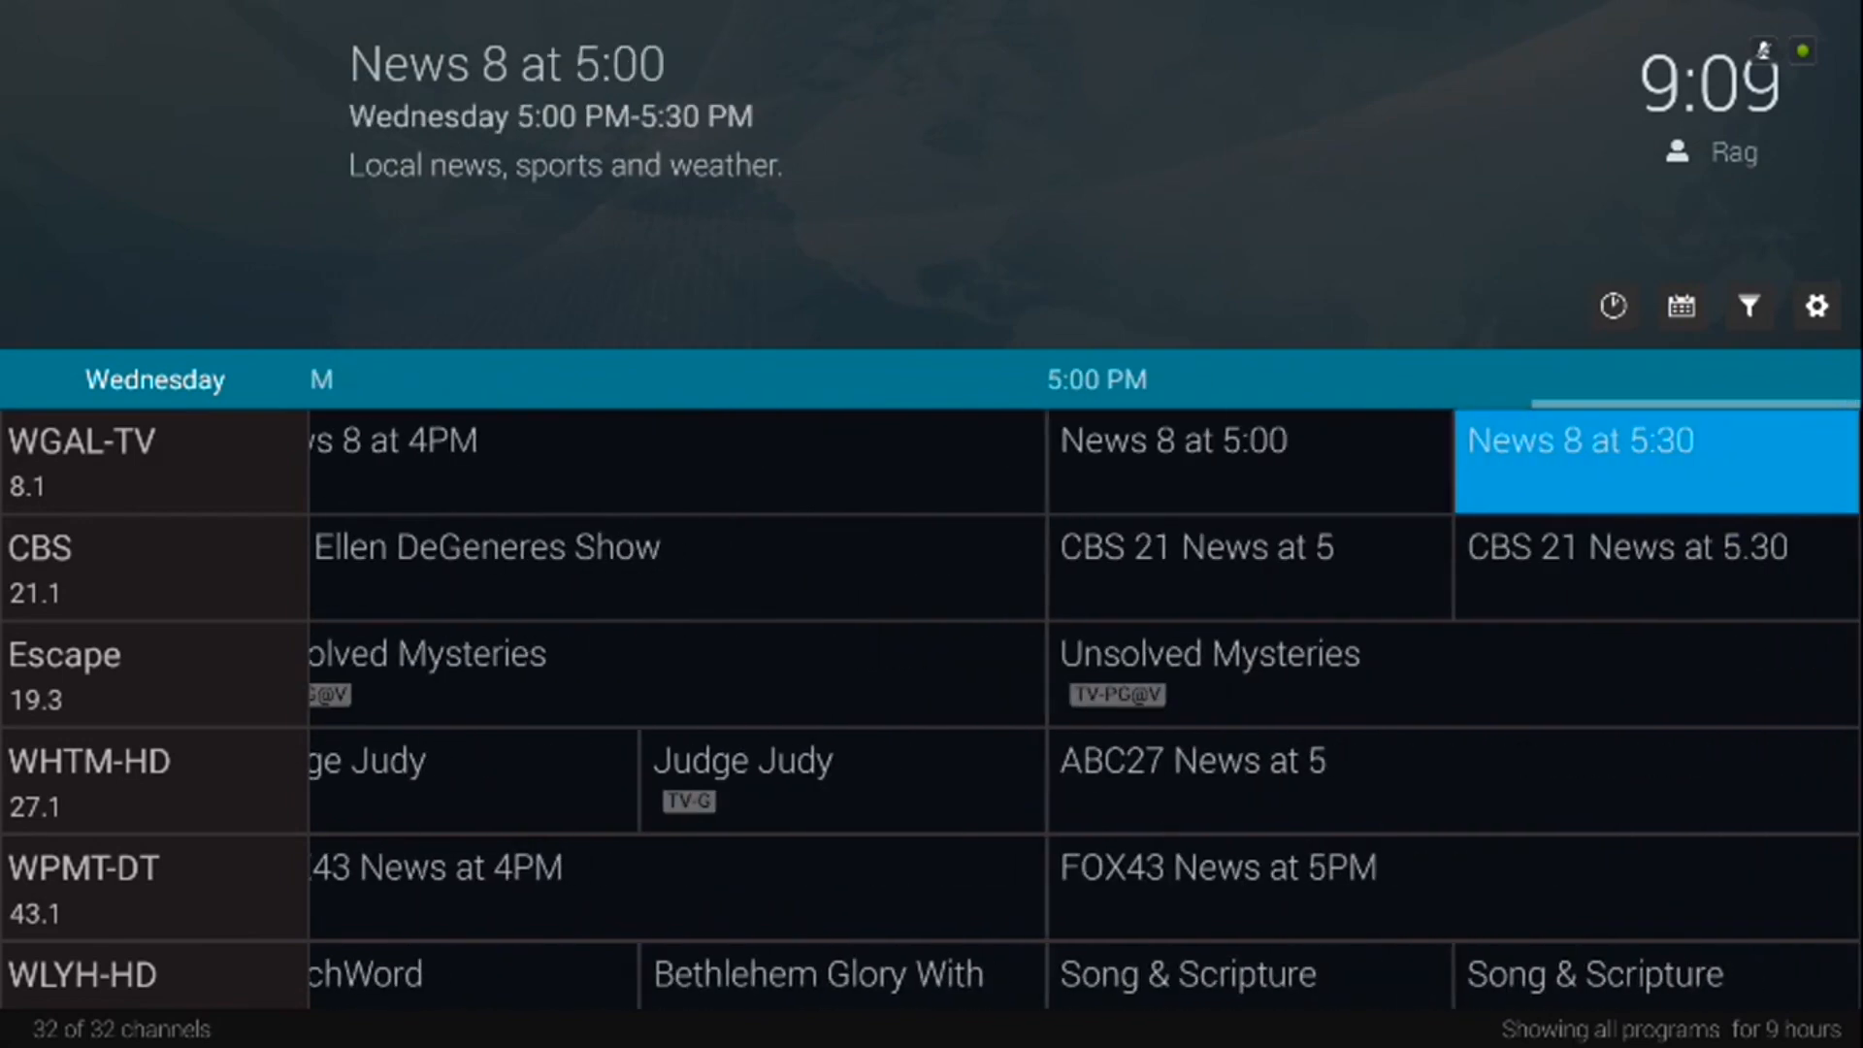
{"action": "key", "text": "Right"}
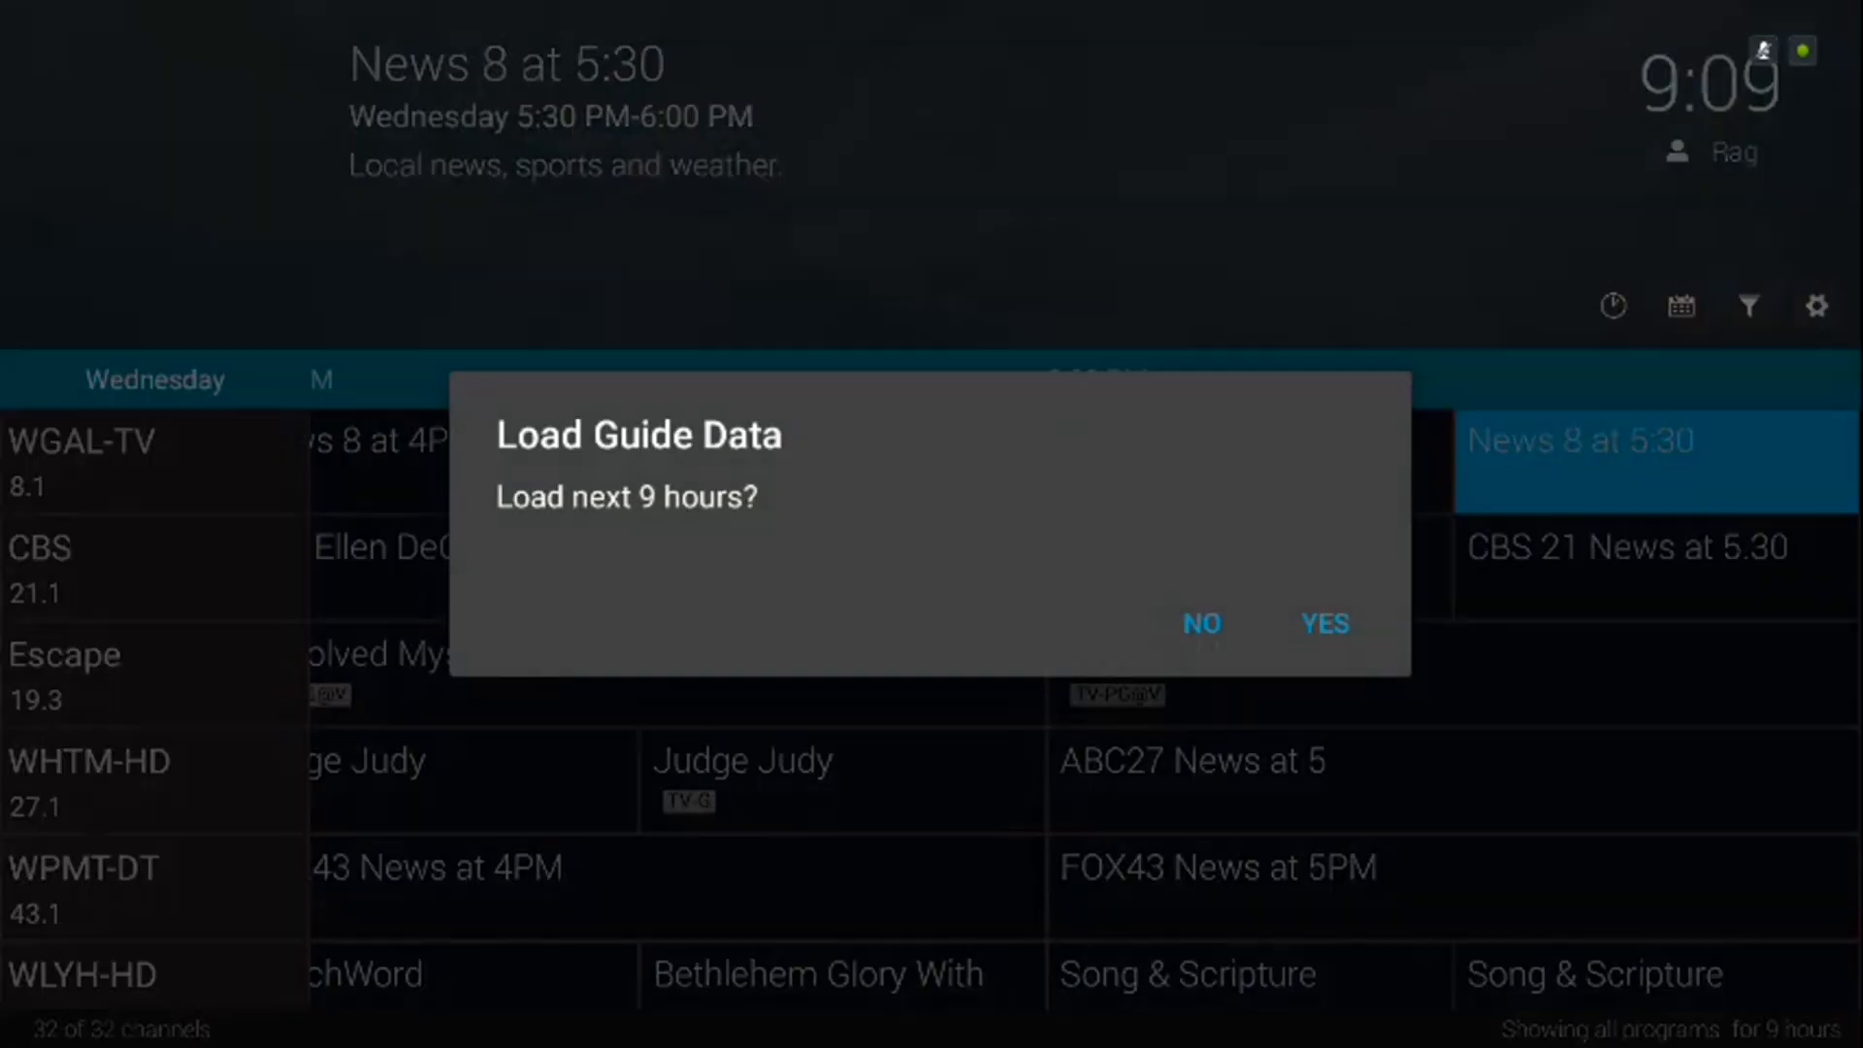
{"action": "key", "text": "Right"}
{"action": "key", "text": "Right"}
{"action": "key", "text": "Return"}
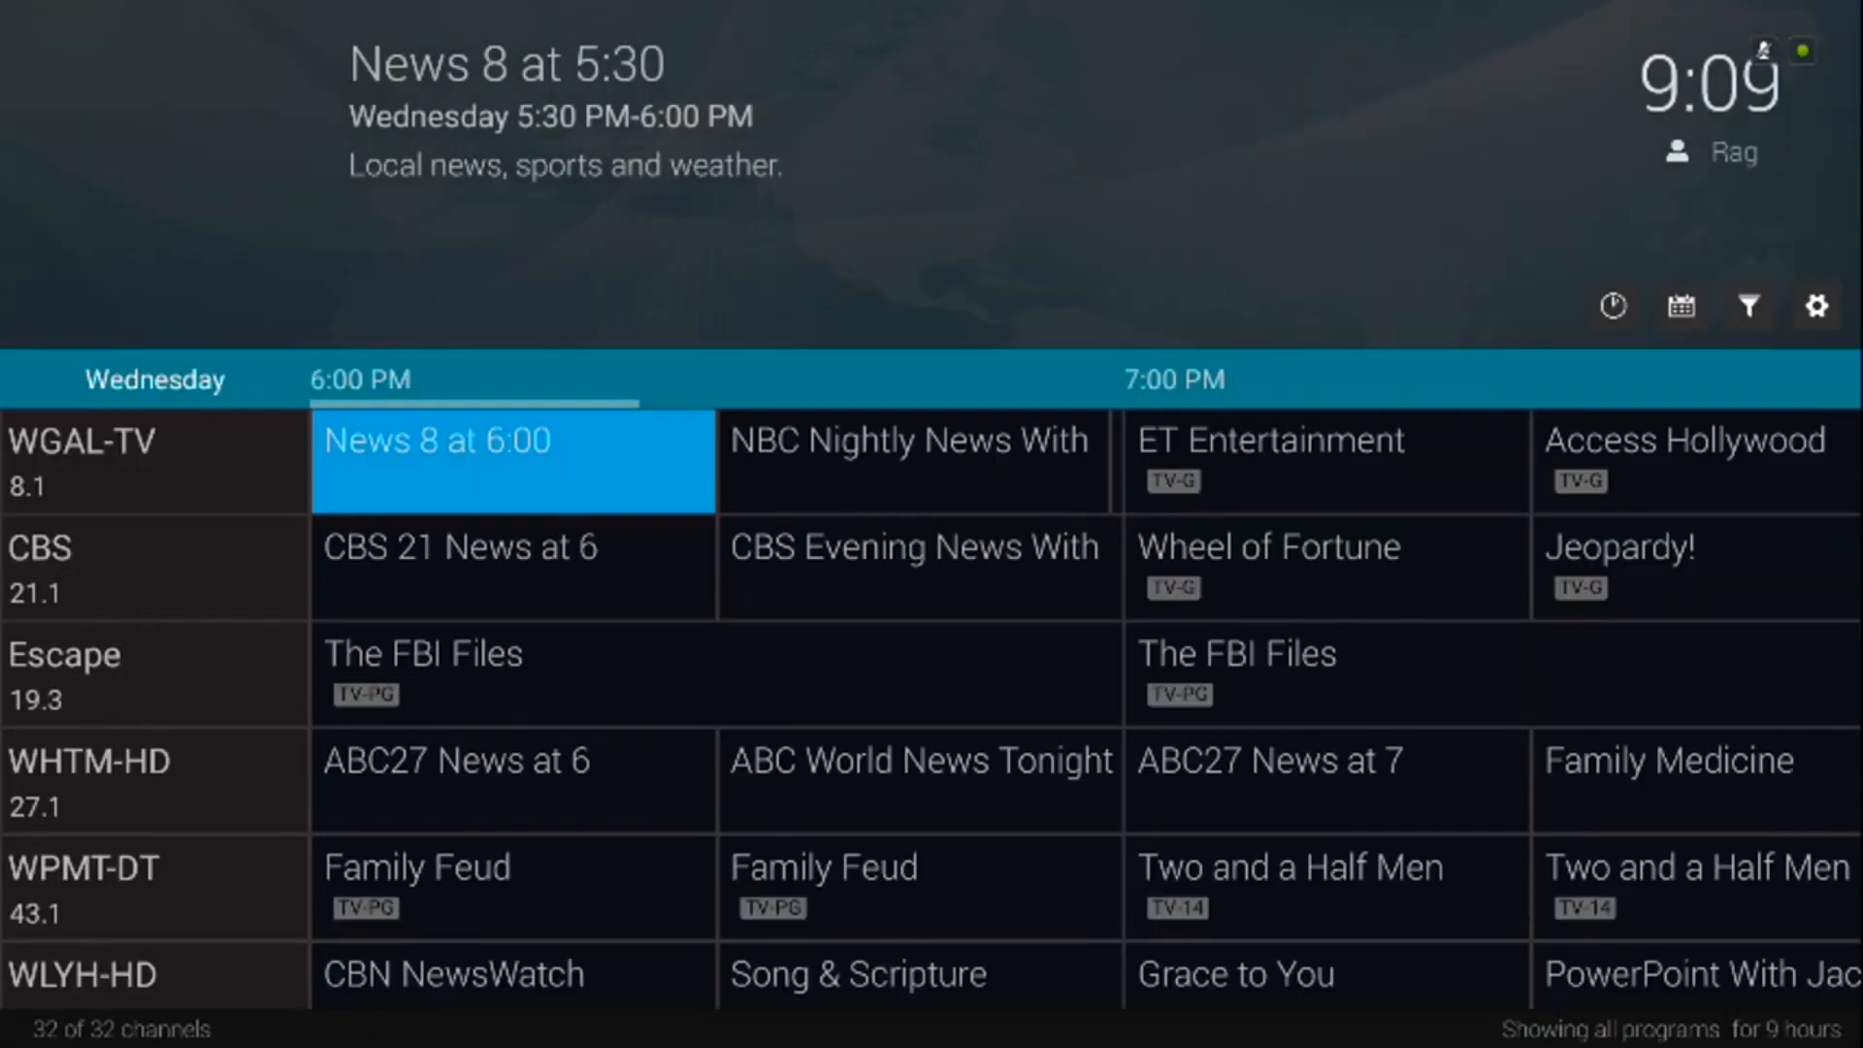
Schedule a series recording of Survivor on CBS, Wednesday at 8:00 PM, and leave the guide
{"action": "key", "text": "Right"}
{"action": "key", "text": "Right"}
{"action": "key", "text": "Right"}
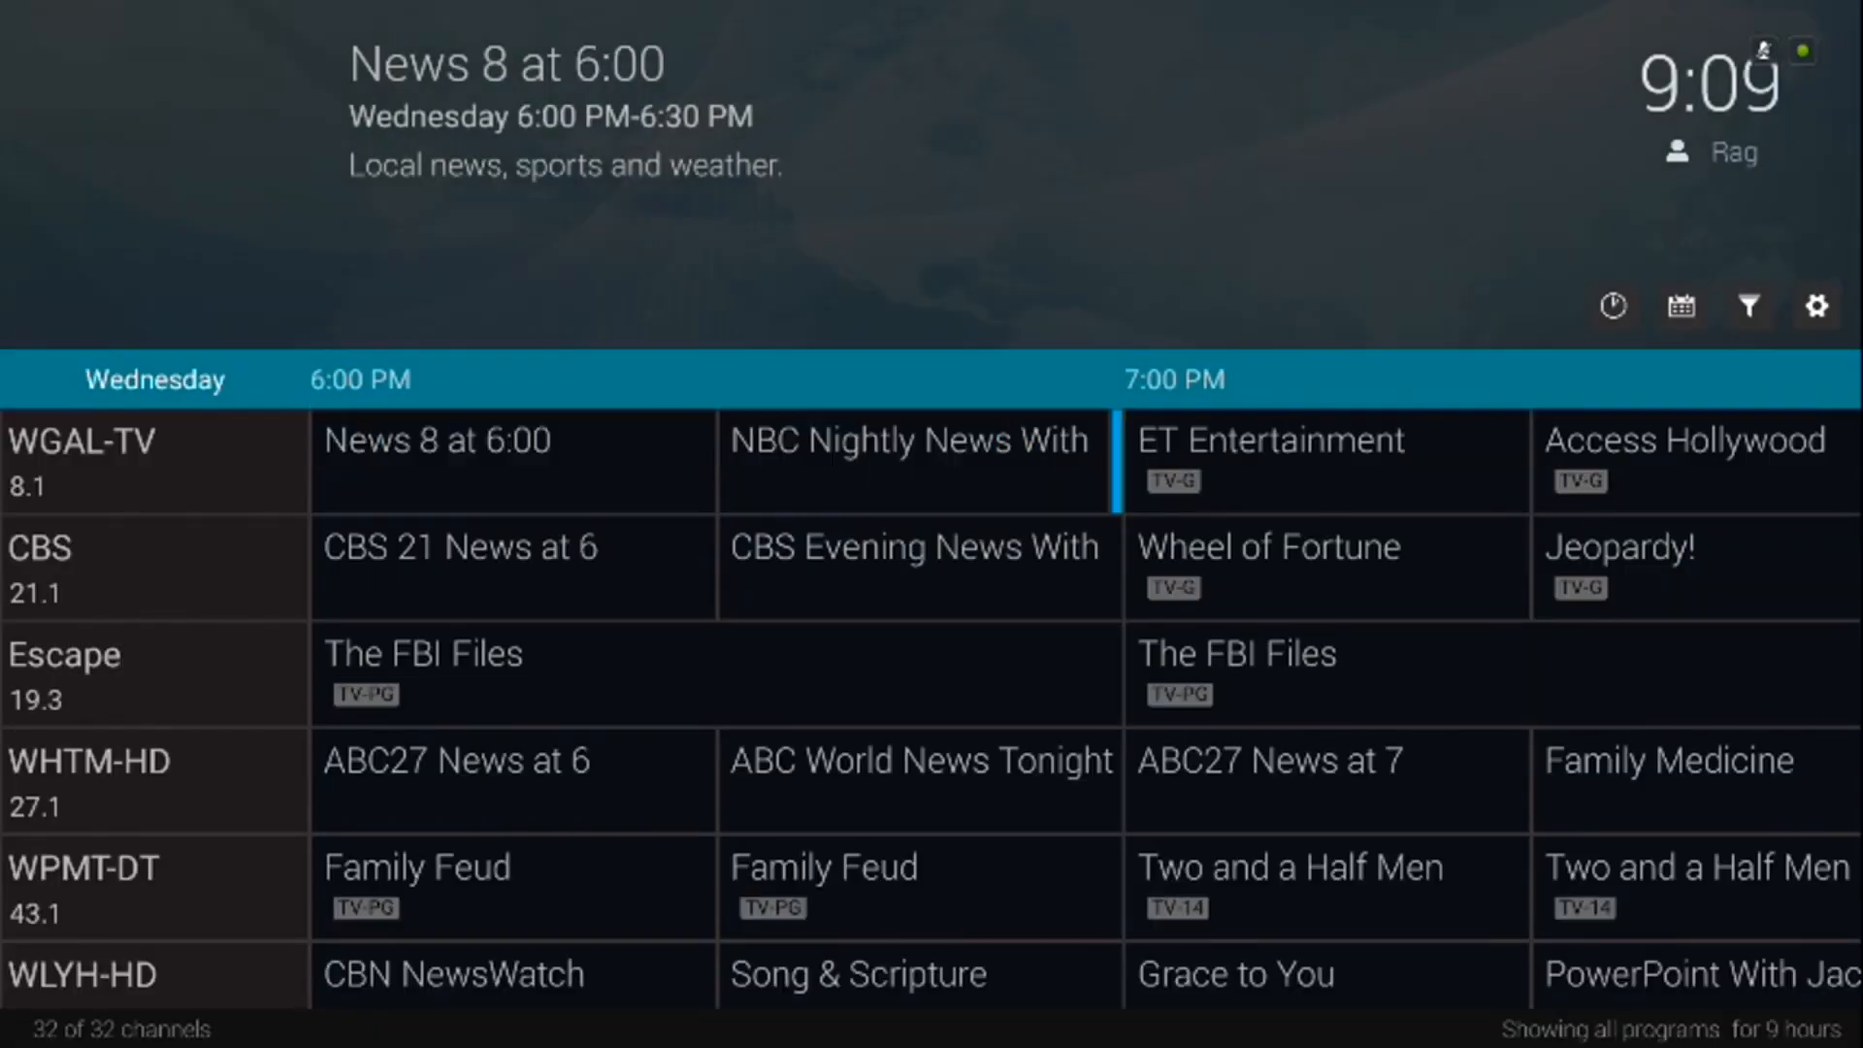
{"action": "key", "text": "Right"}
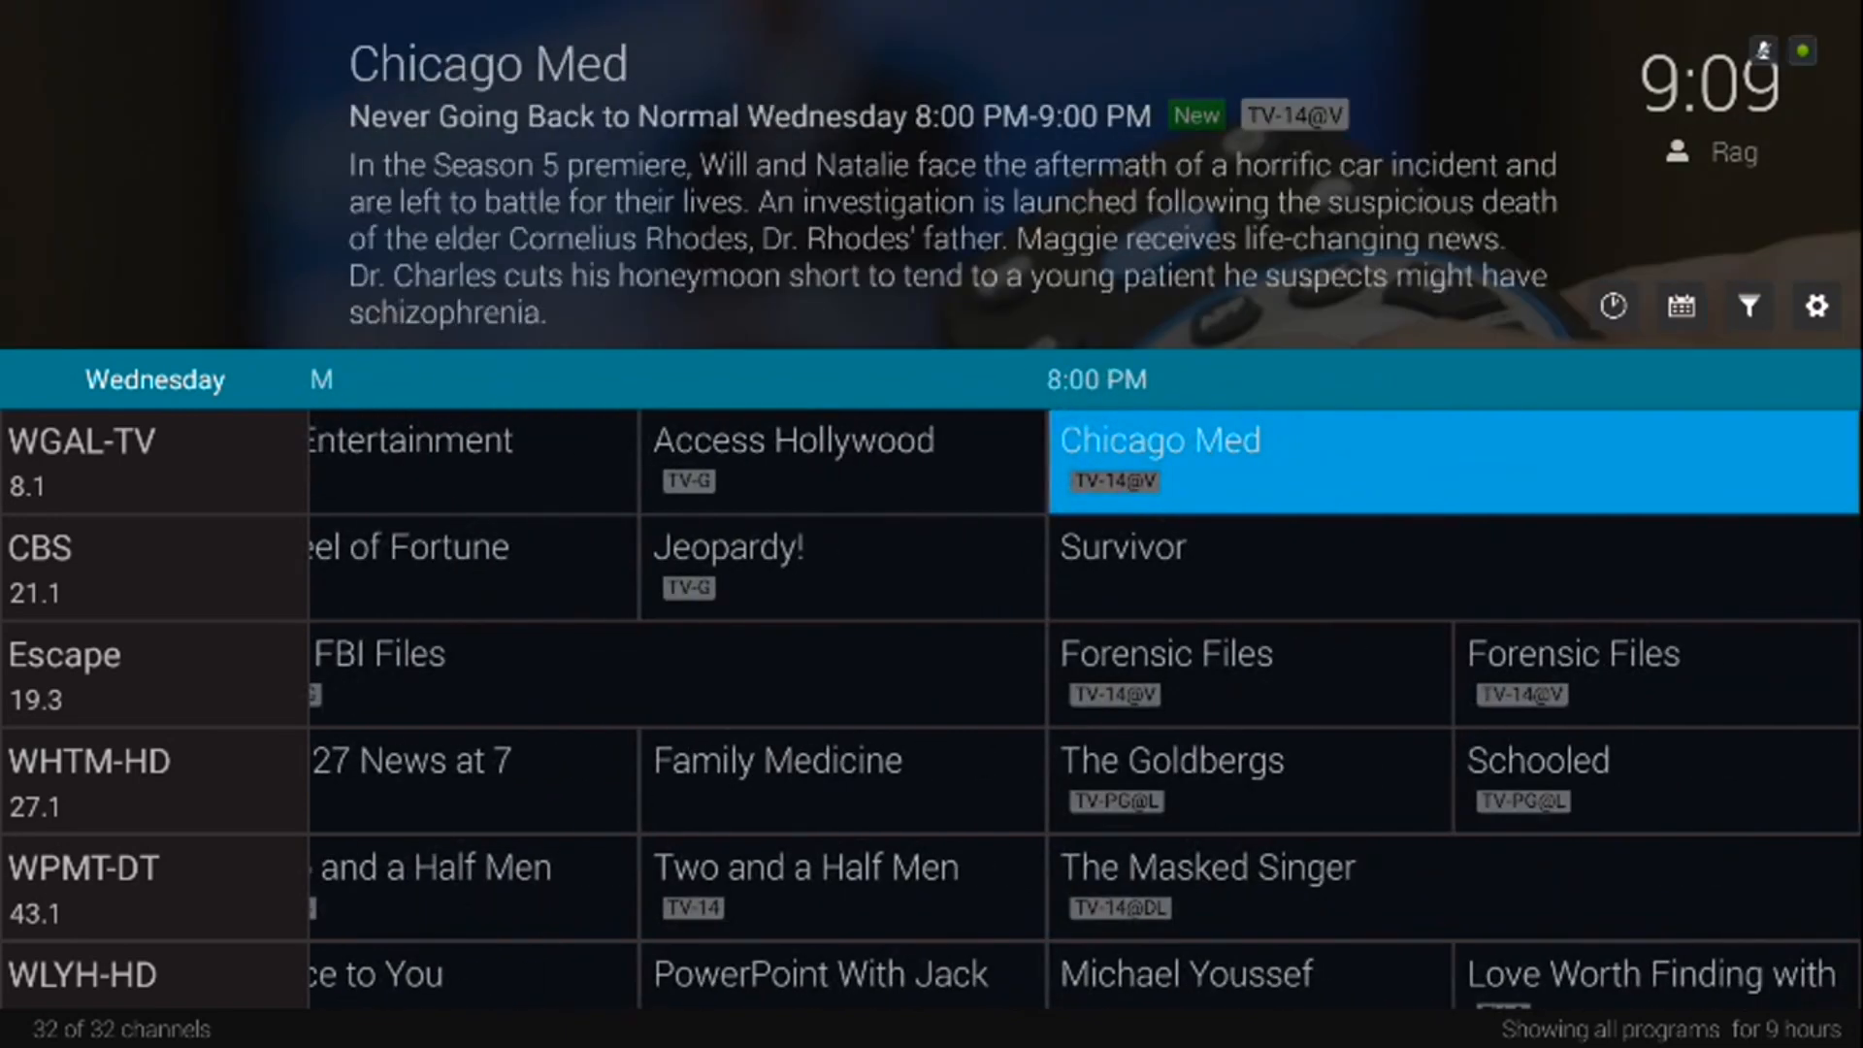
{"action": "key", "text": "Down"}
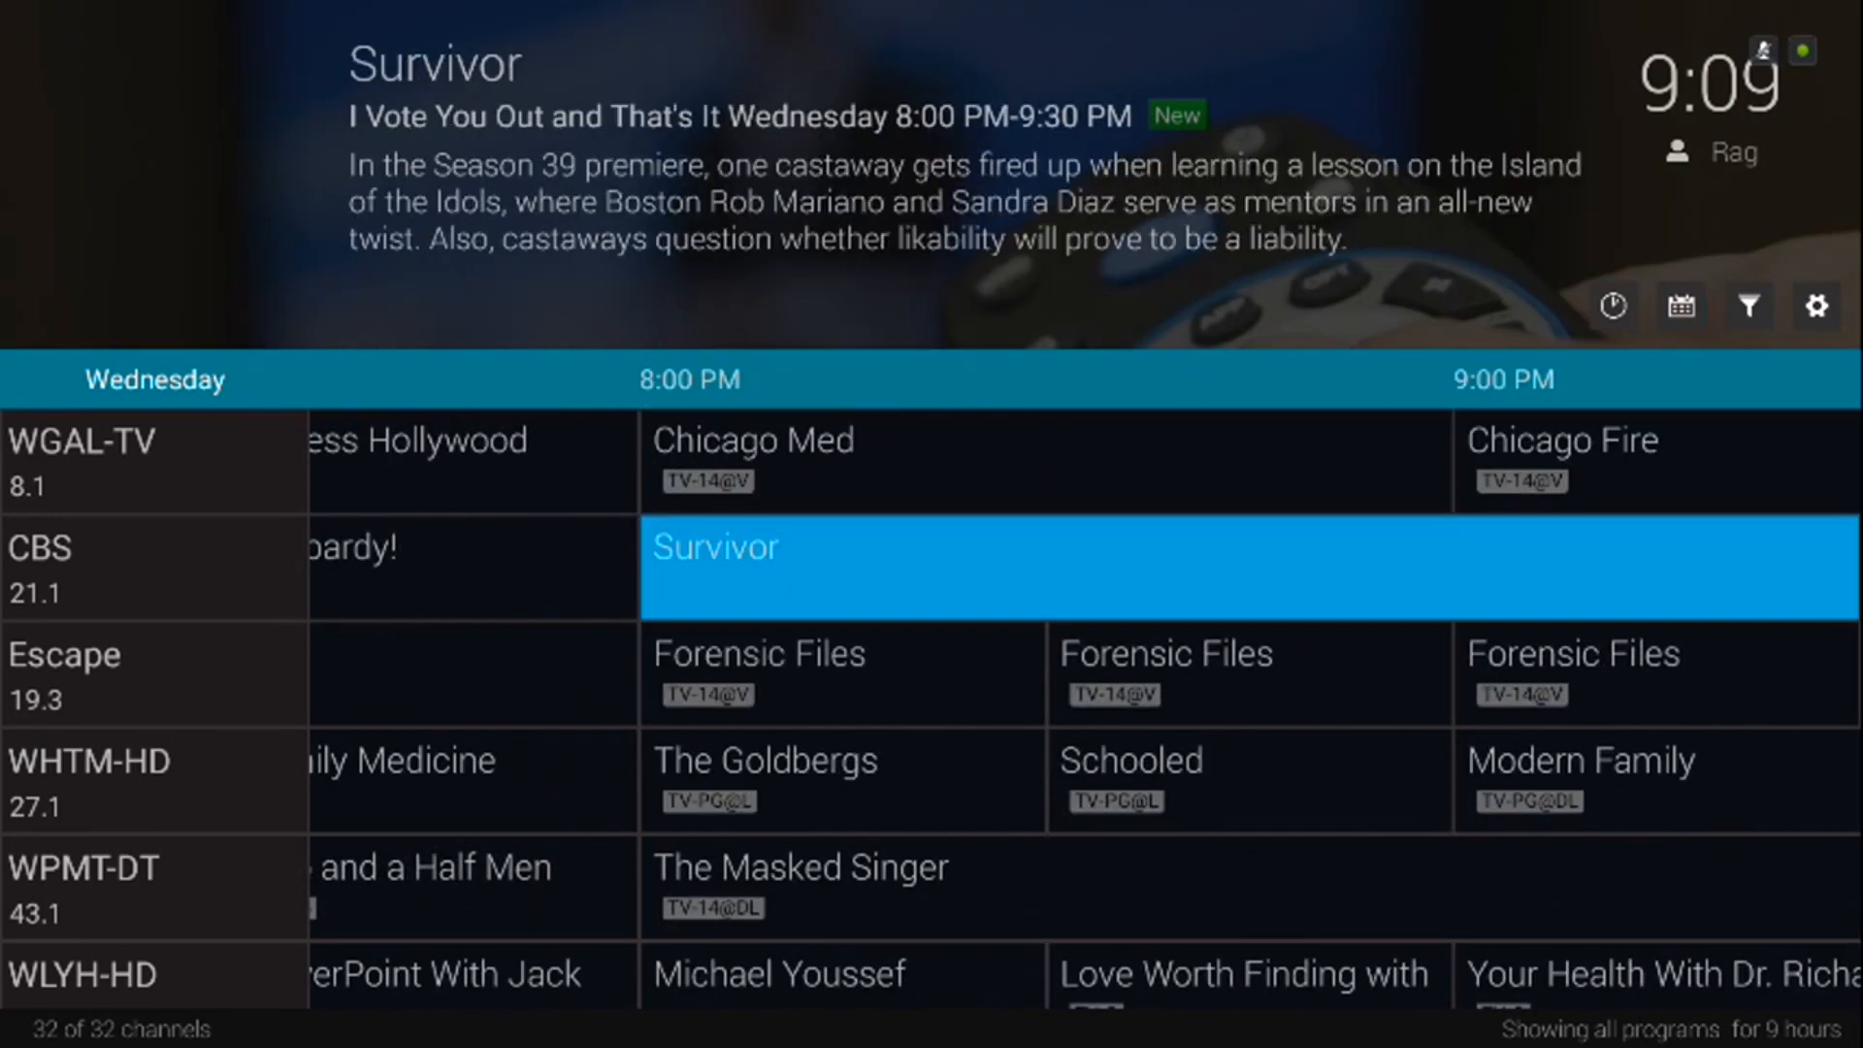
{"action": "key", "text": "Return"}
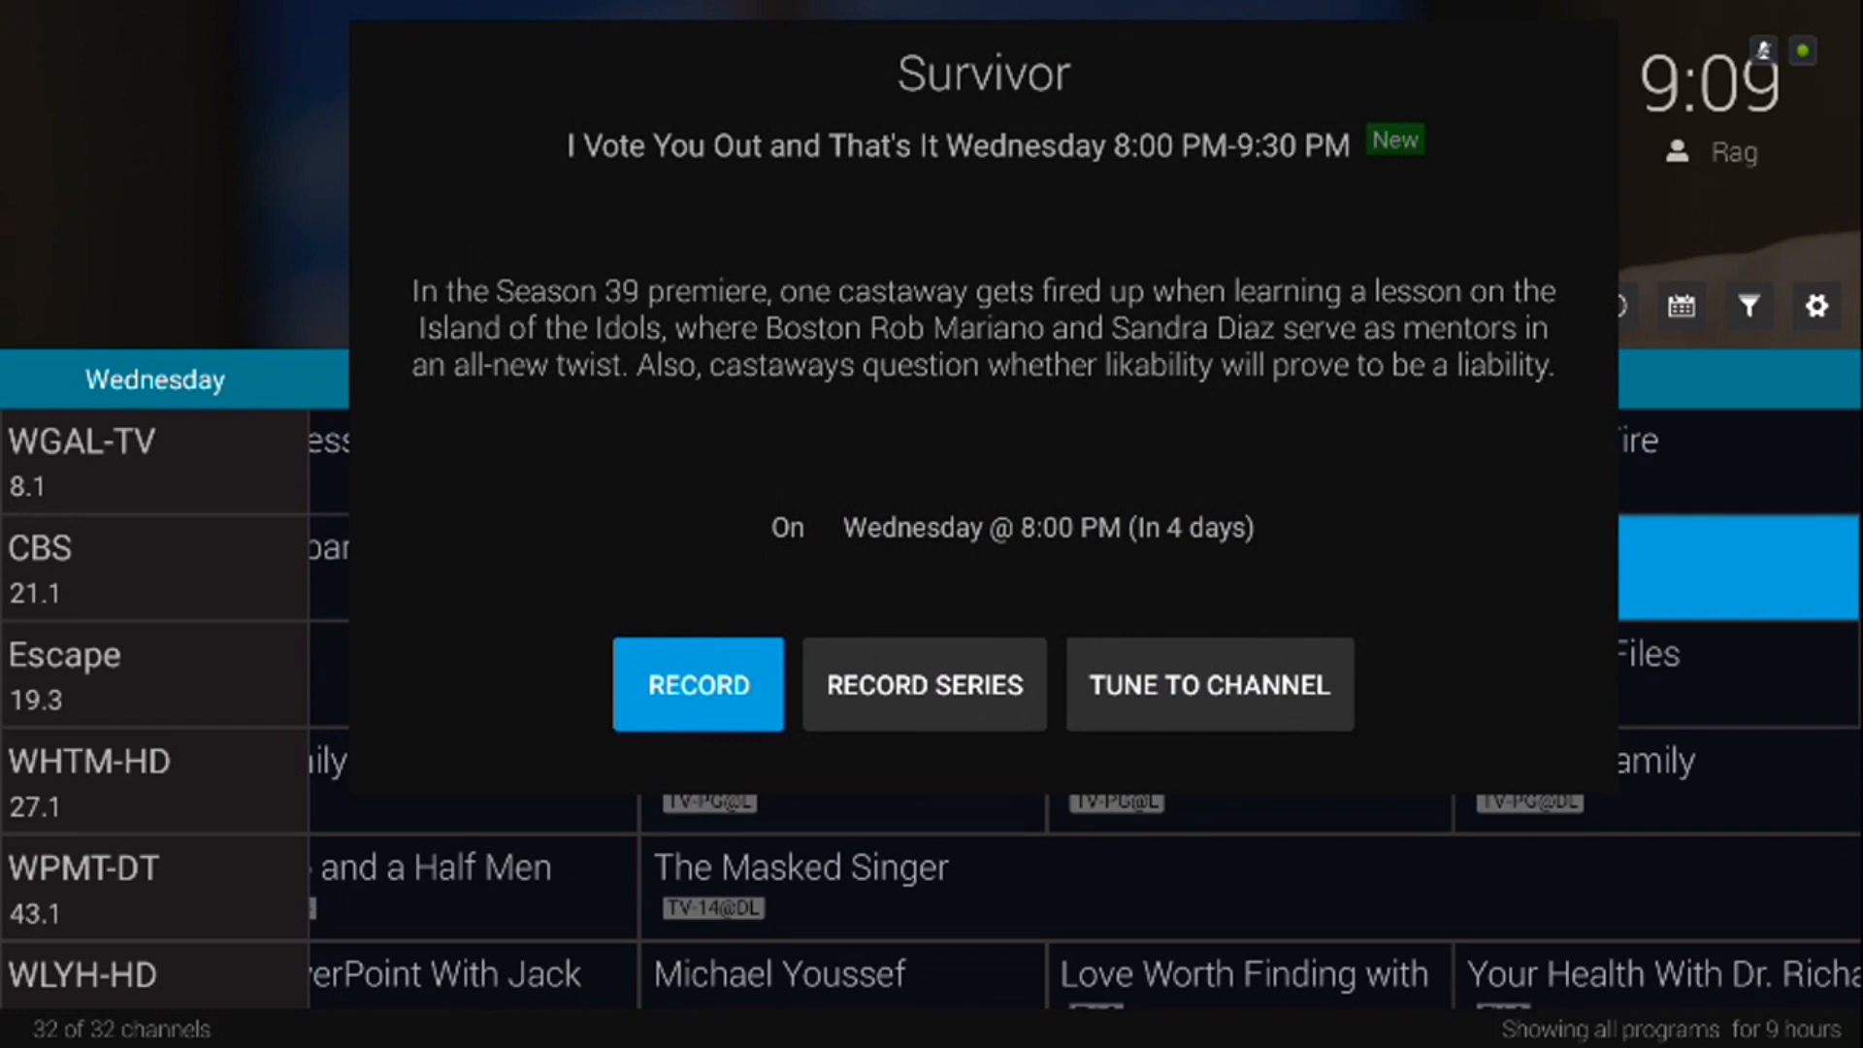
{"action": "key", "text": "Right"}
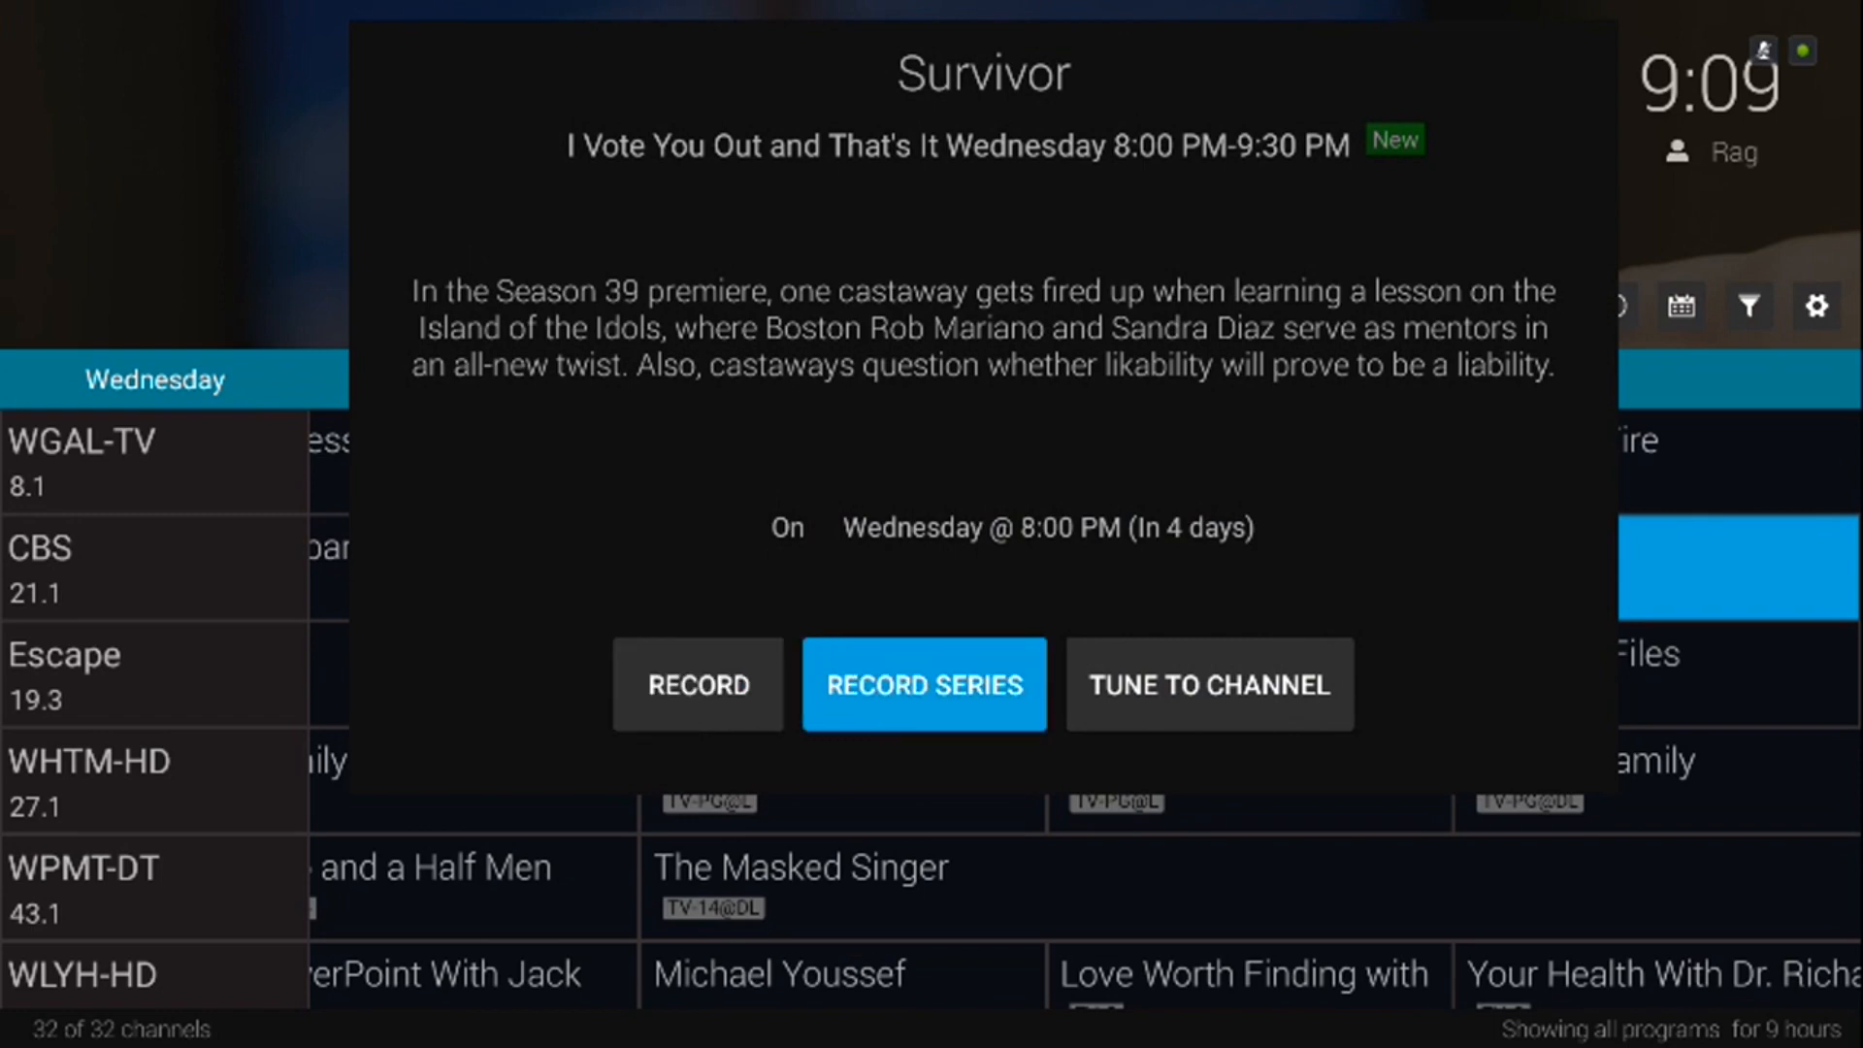
{"action": "key", "text": "Return"}
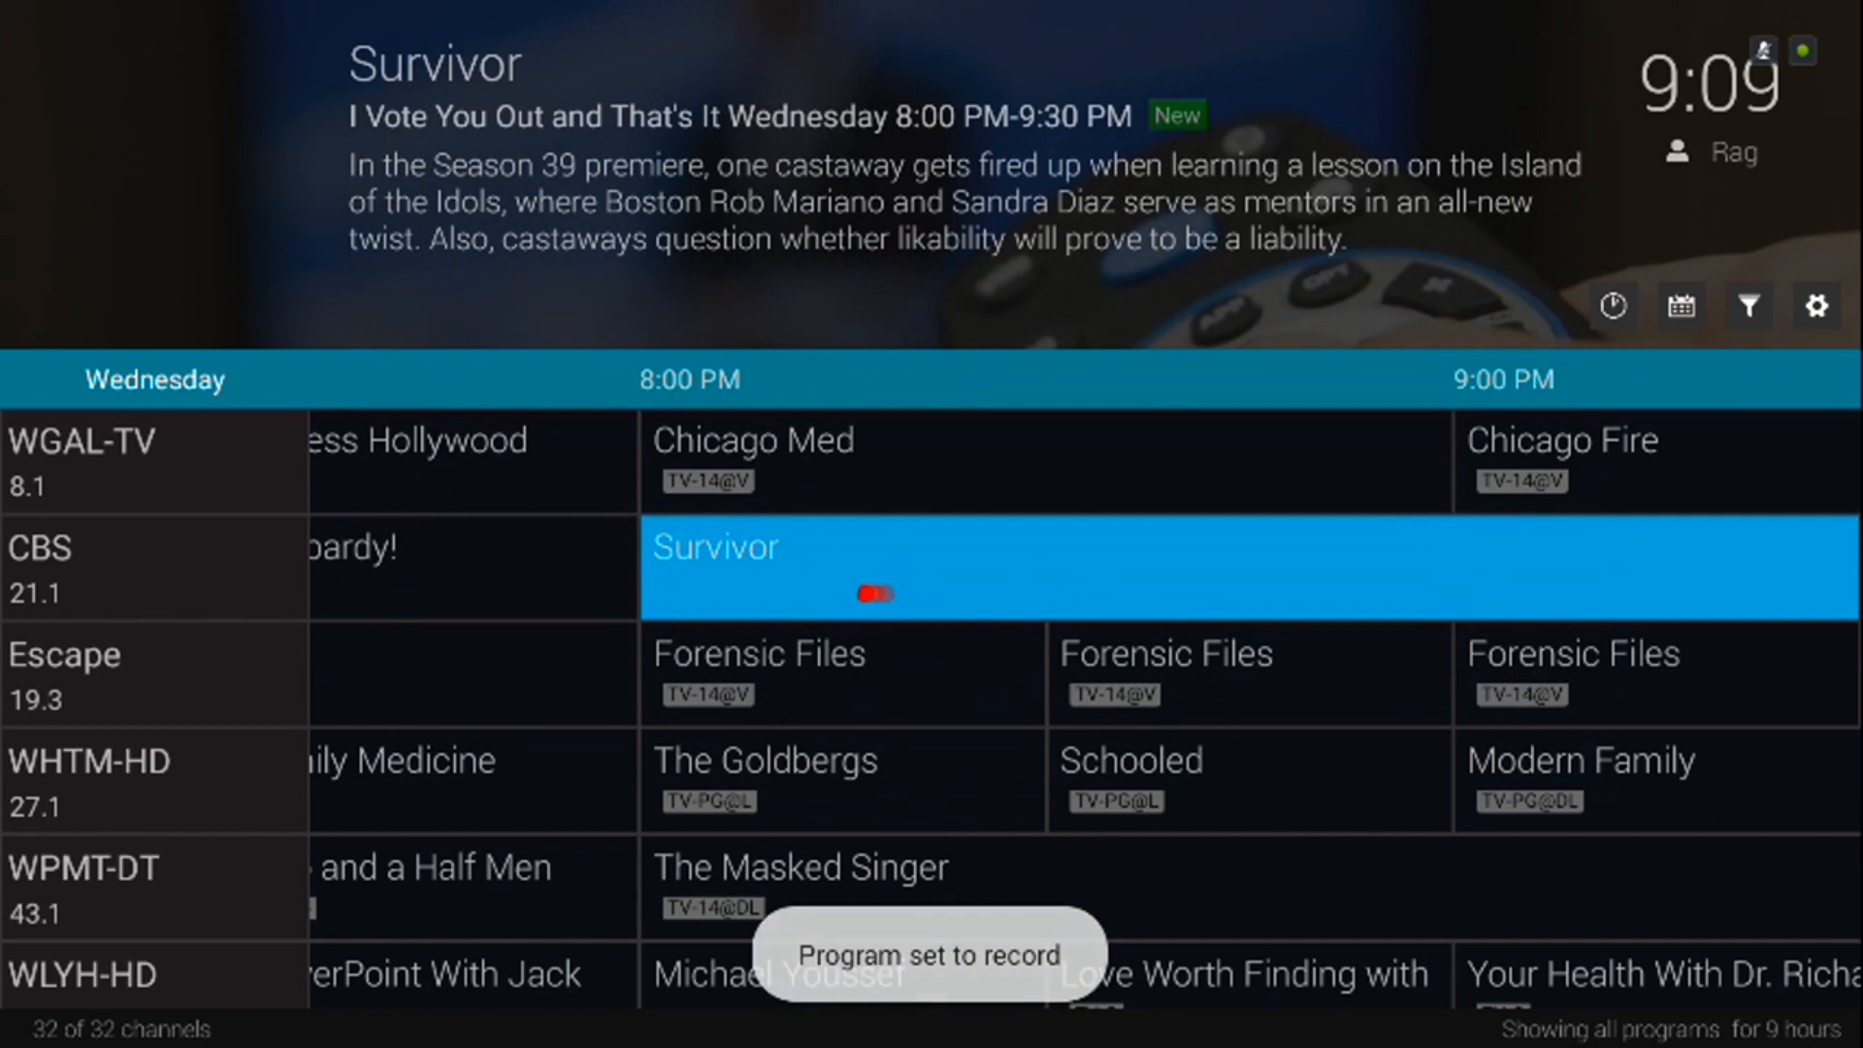
{"action": "key", "text": "Right"}
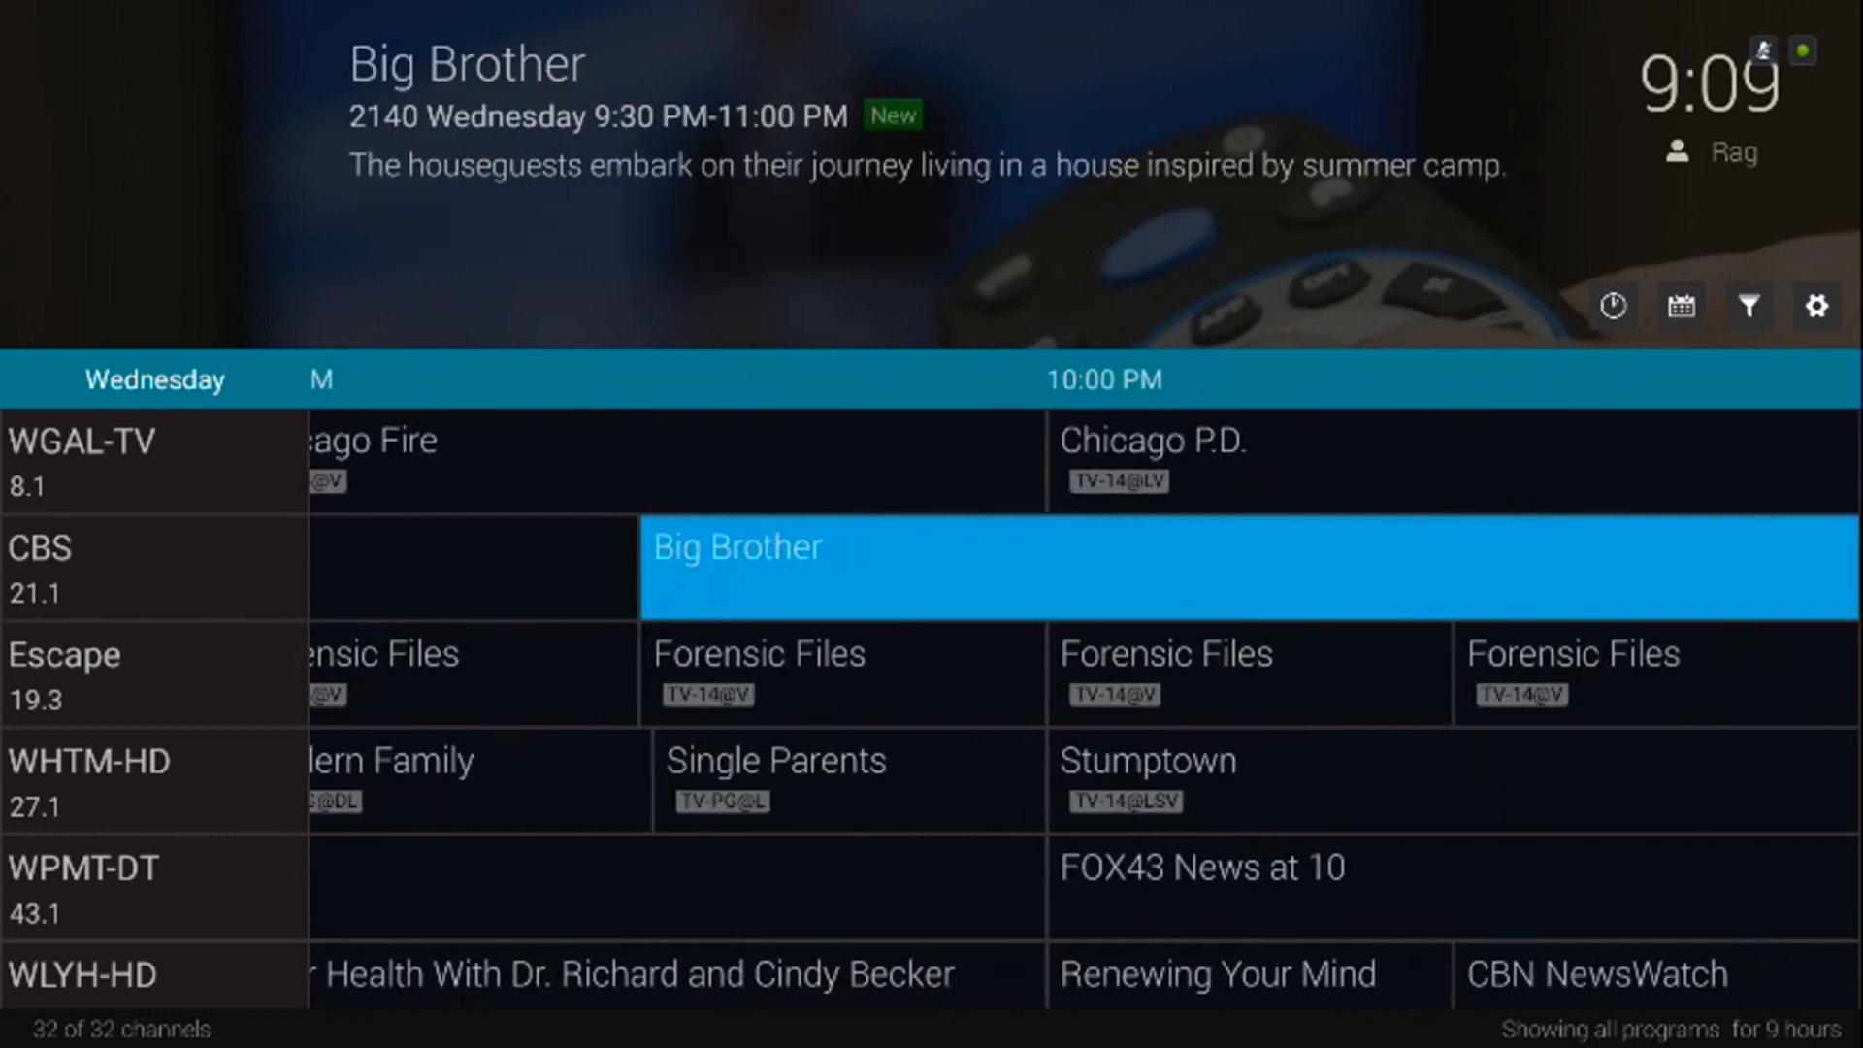
{"action": "key", "text": "Escape"}
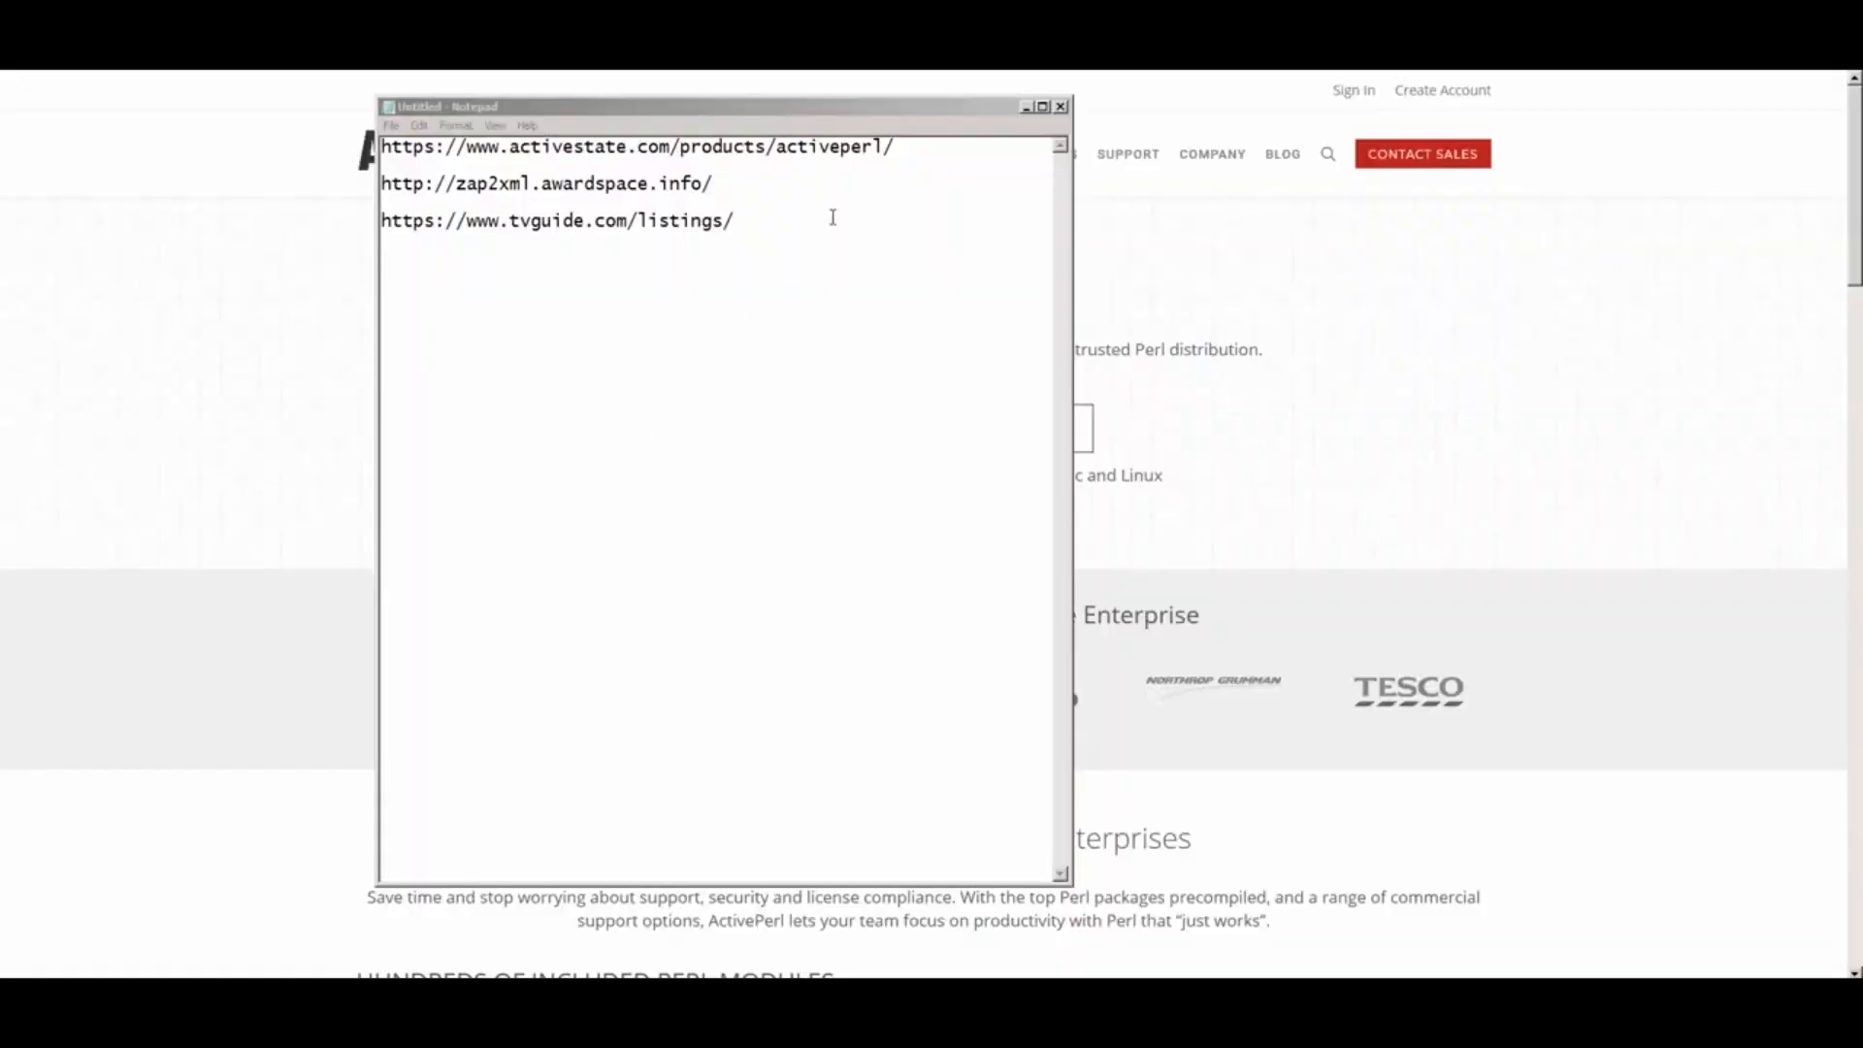
Highlight the ActivePerl address in the Notepad notes, switch to the browser and open the ActivePerl download page
{"action": "left_click", "coordinate": [911, 144]}
{"action": "left_click_drag", "start_coordinate": [911, 144], "coordinate": [384, 145]}
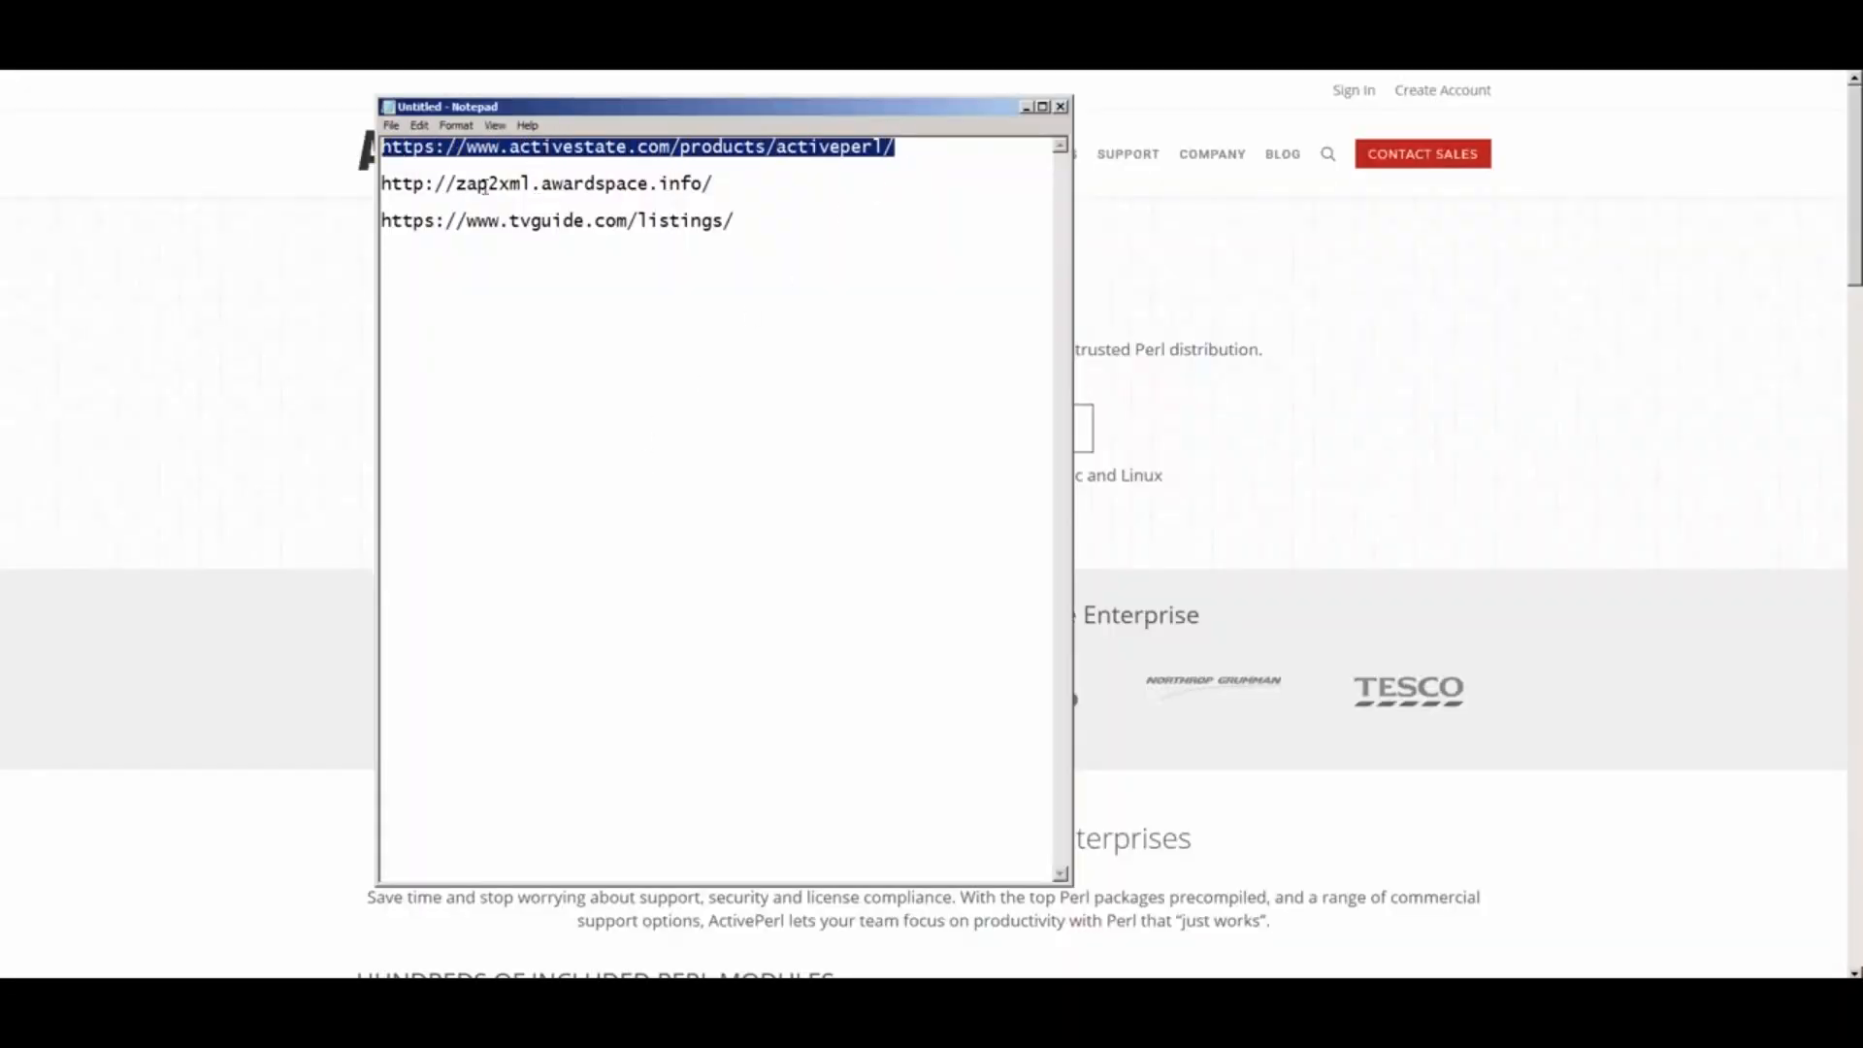
{"action": "left_click", "coordinate": [304, 254]}
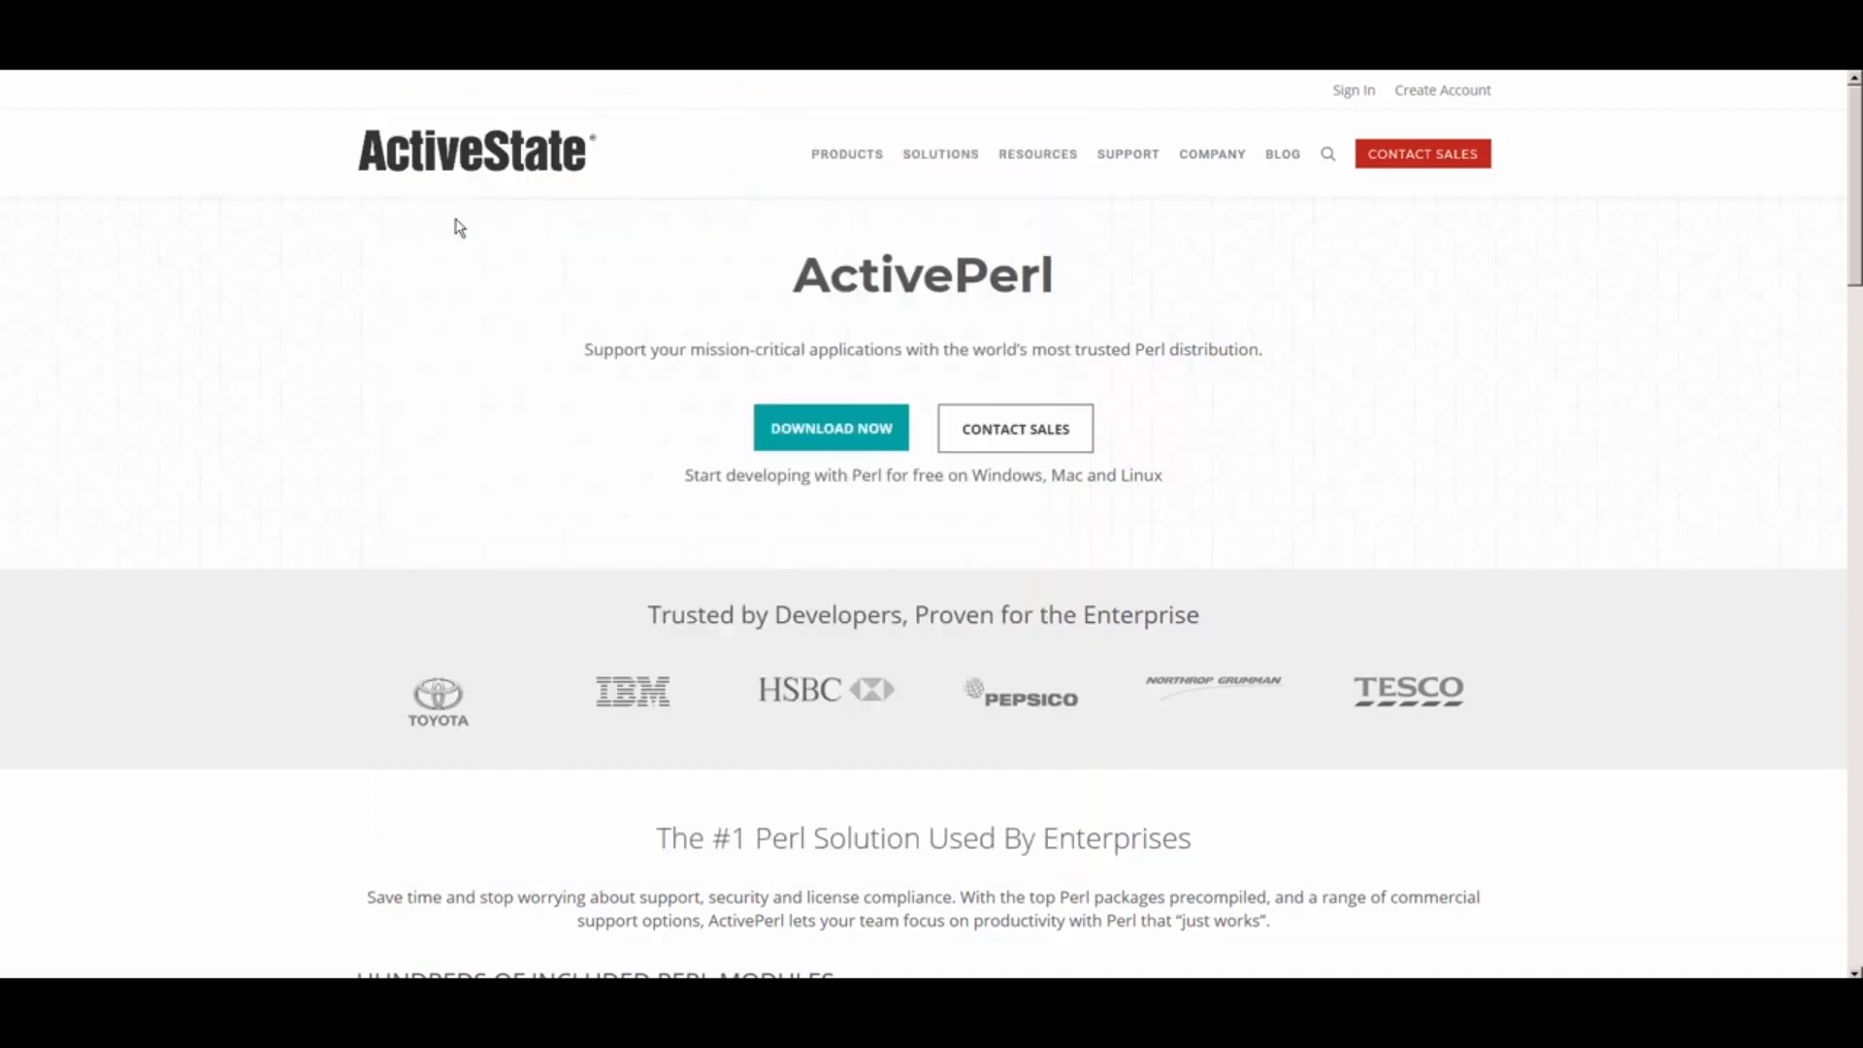
{"action": "left_click", "coordinate": [866, 434]}
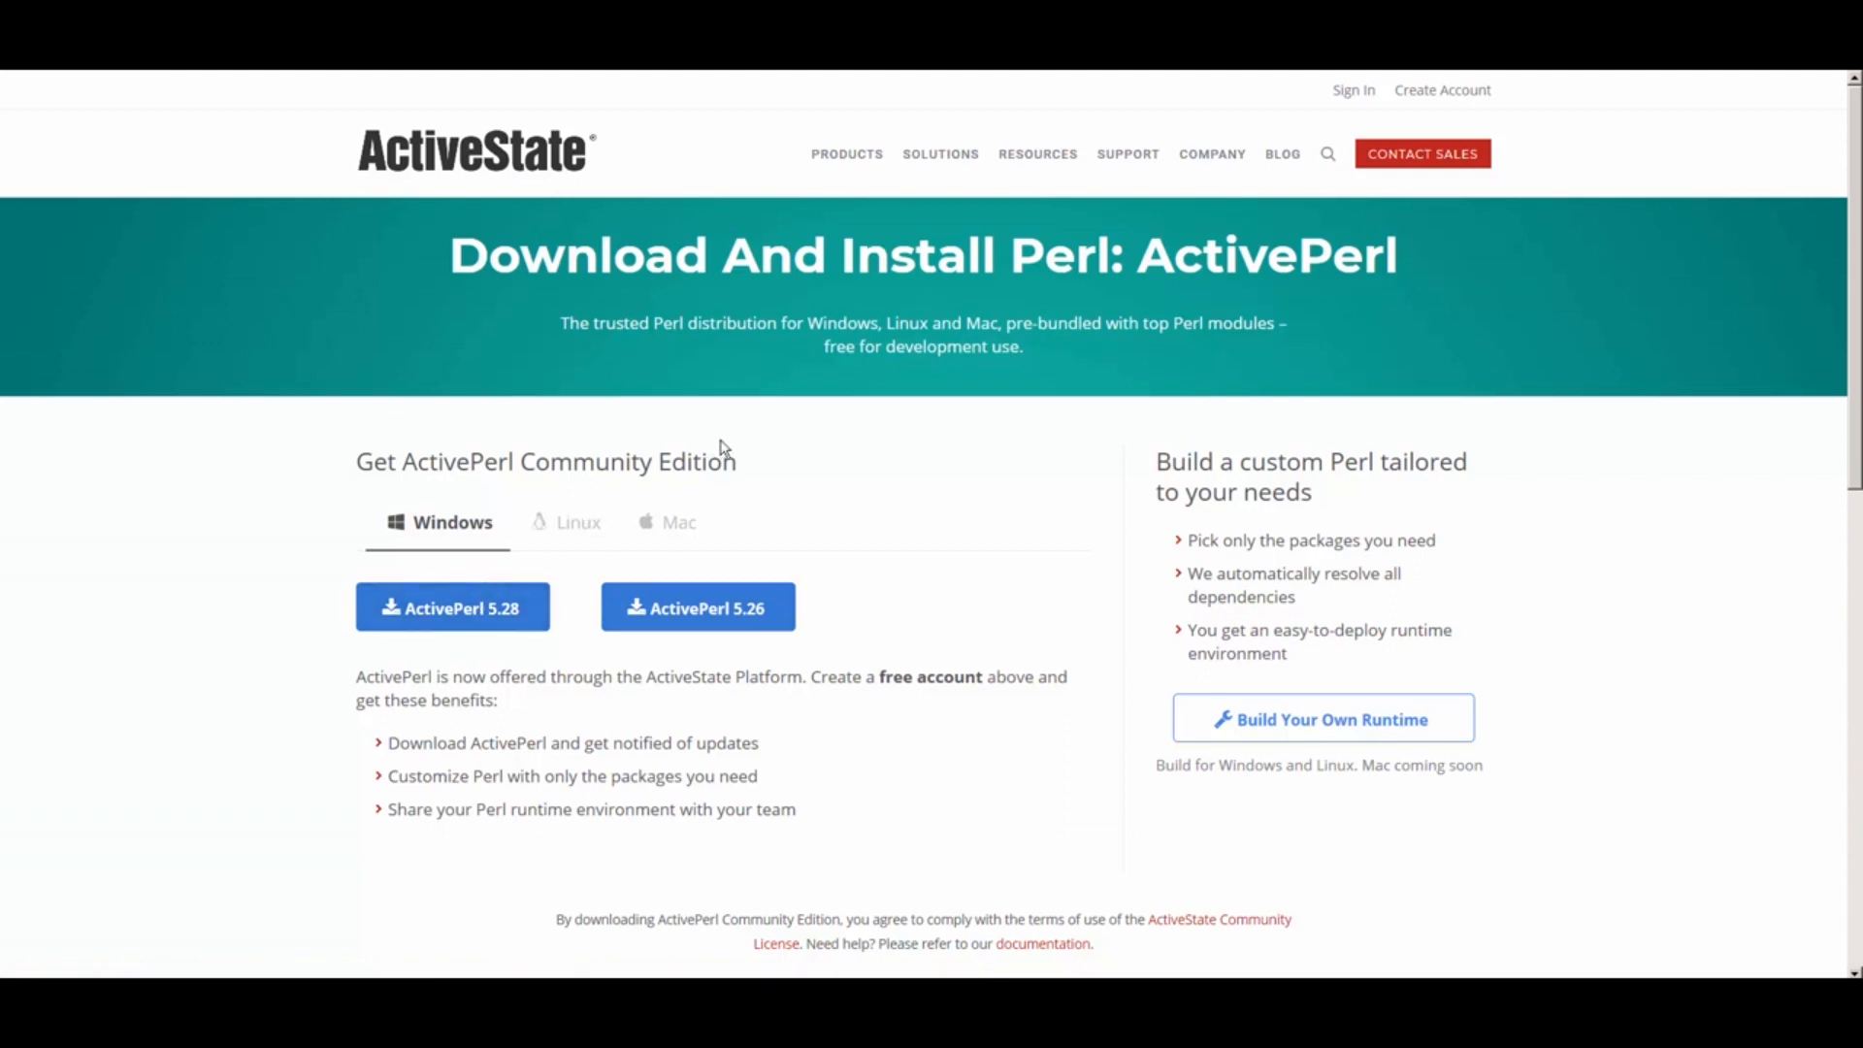
Highlight the zap2xml address in the Notepad notes and examine the setup instructions, options and downloads on the zap2xml web page
{"action": "key", "text": "alt+Tab"}
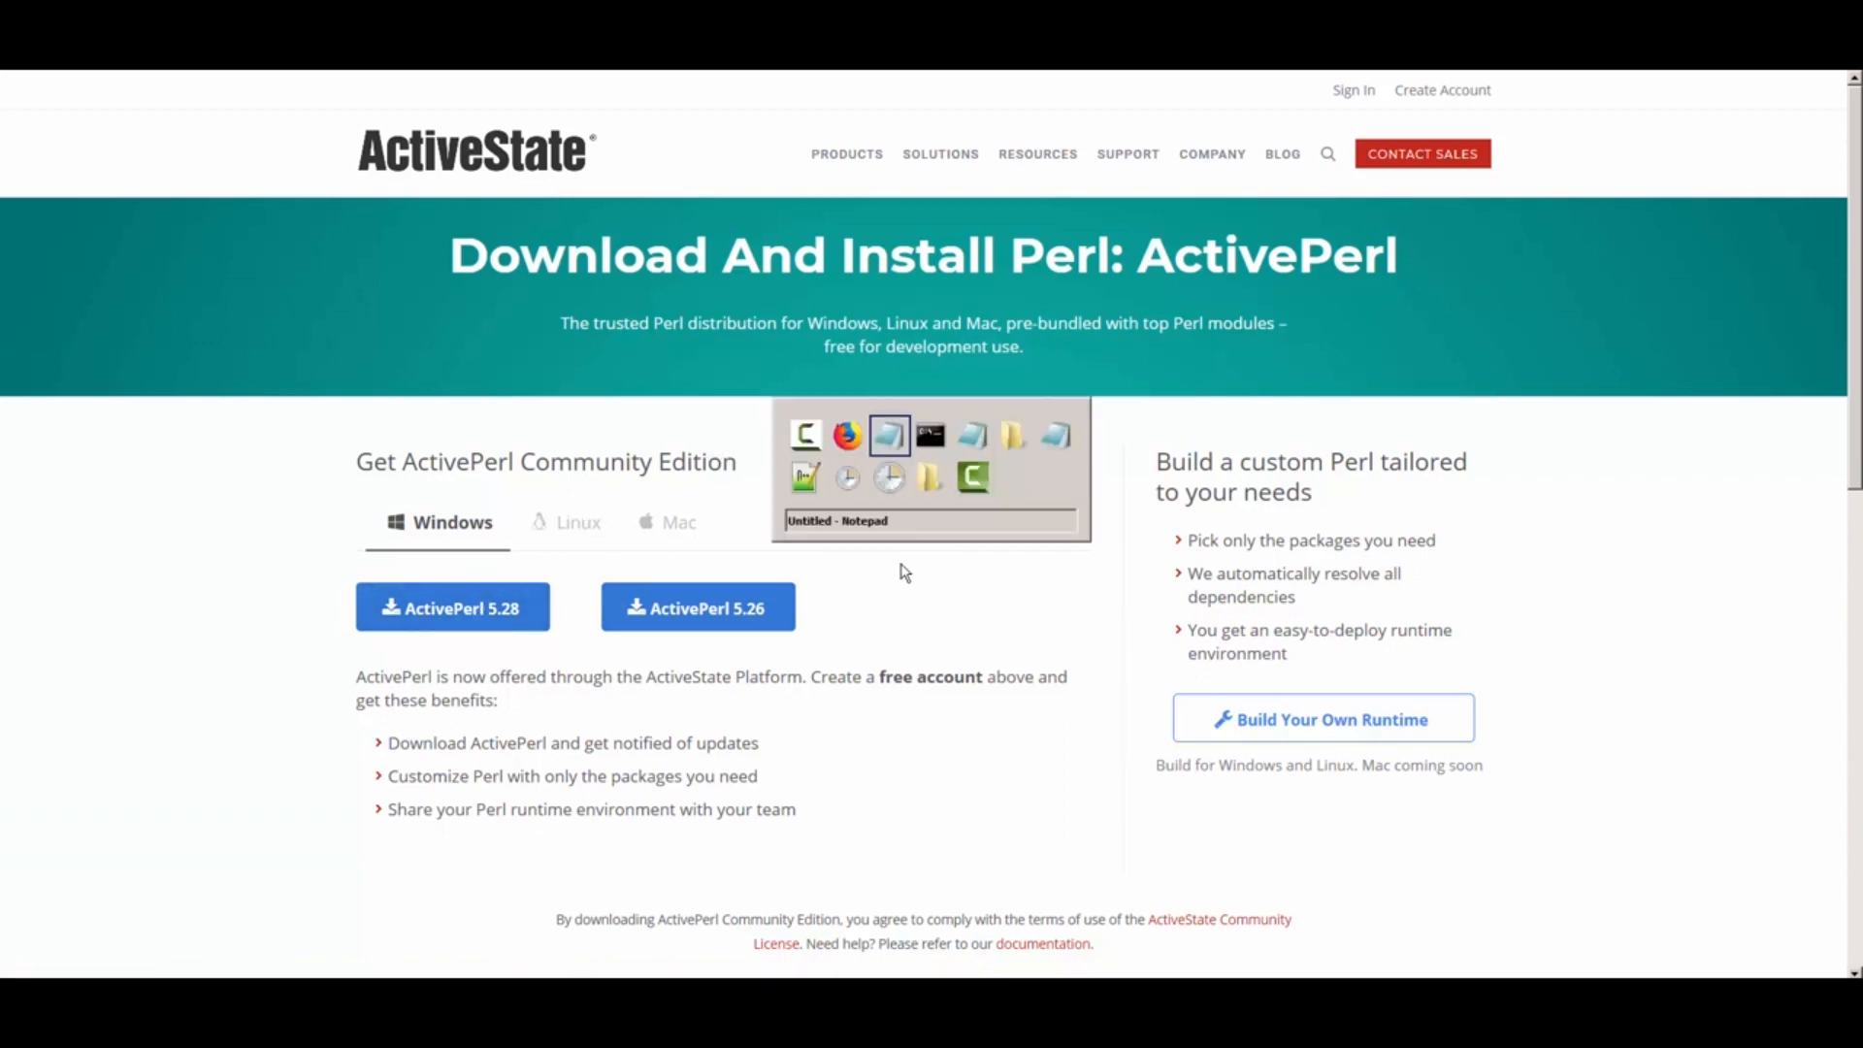
{"action": "left_click_drag", "start_coordinate": [732, 182], "coordinate": [378, 189]}
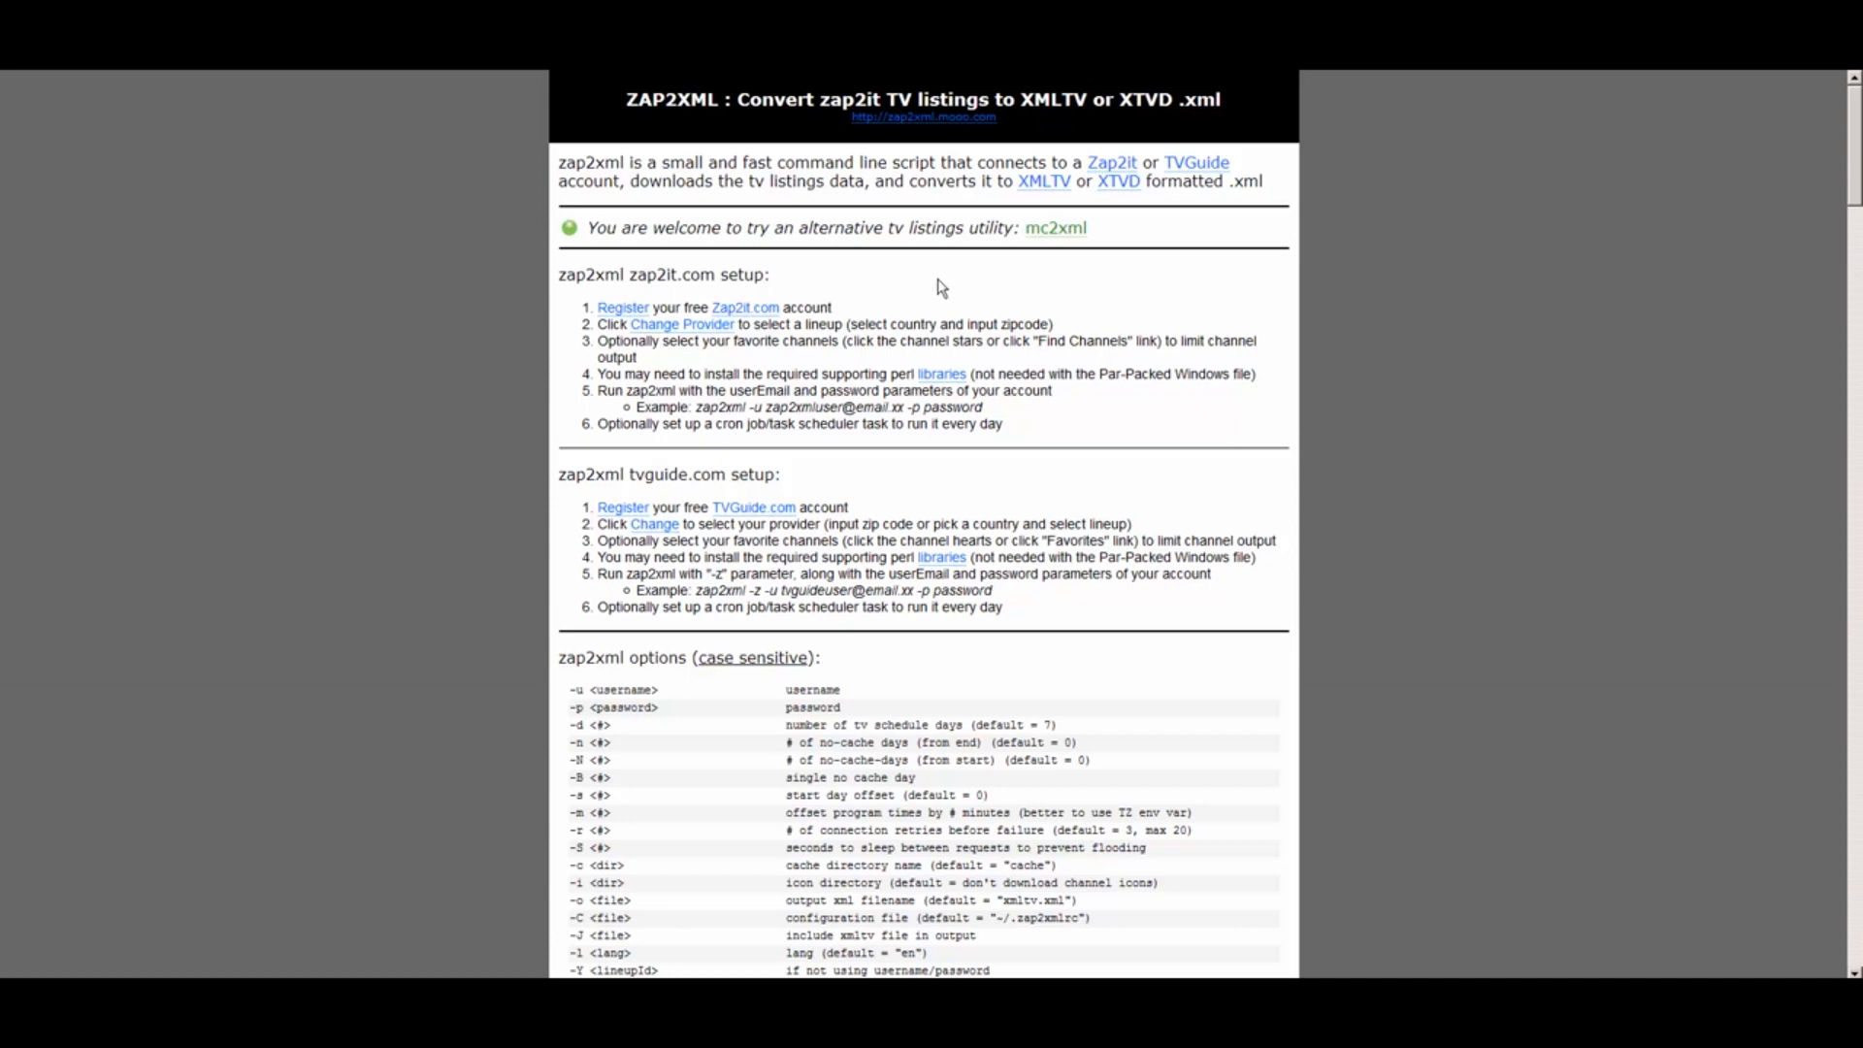
{"action": "scroll", "coordinate": [940, 287], "scroll_direction": "down", "scroll_amount": 5}
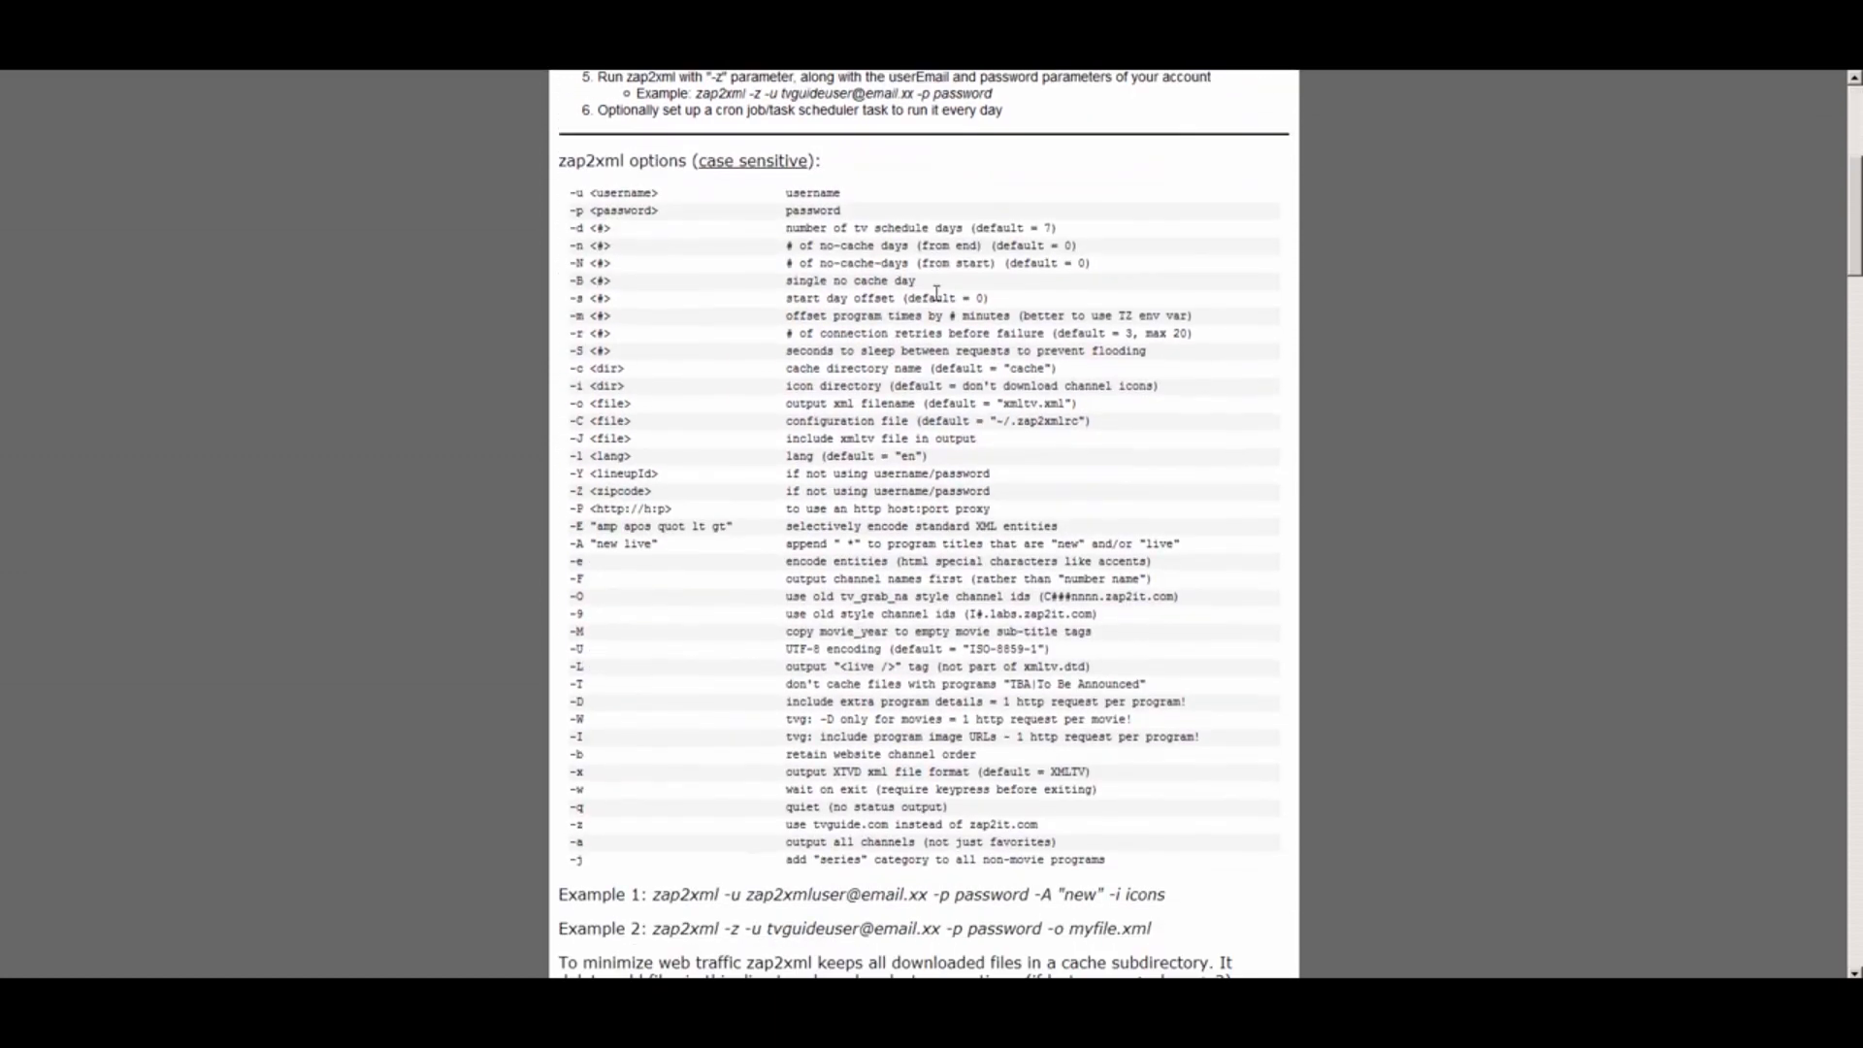
{"action": "scroll", "coordinate": [914, 307], "scroll_direction": "down", "scroll_amount": 4}
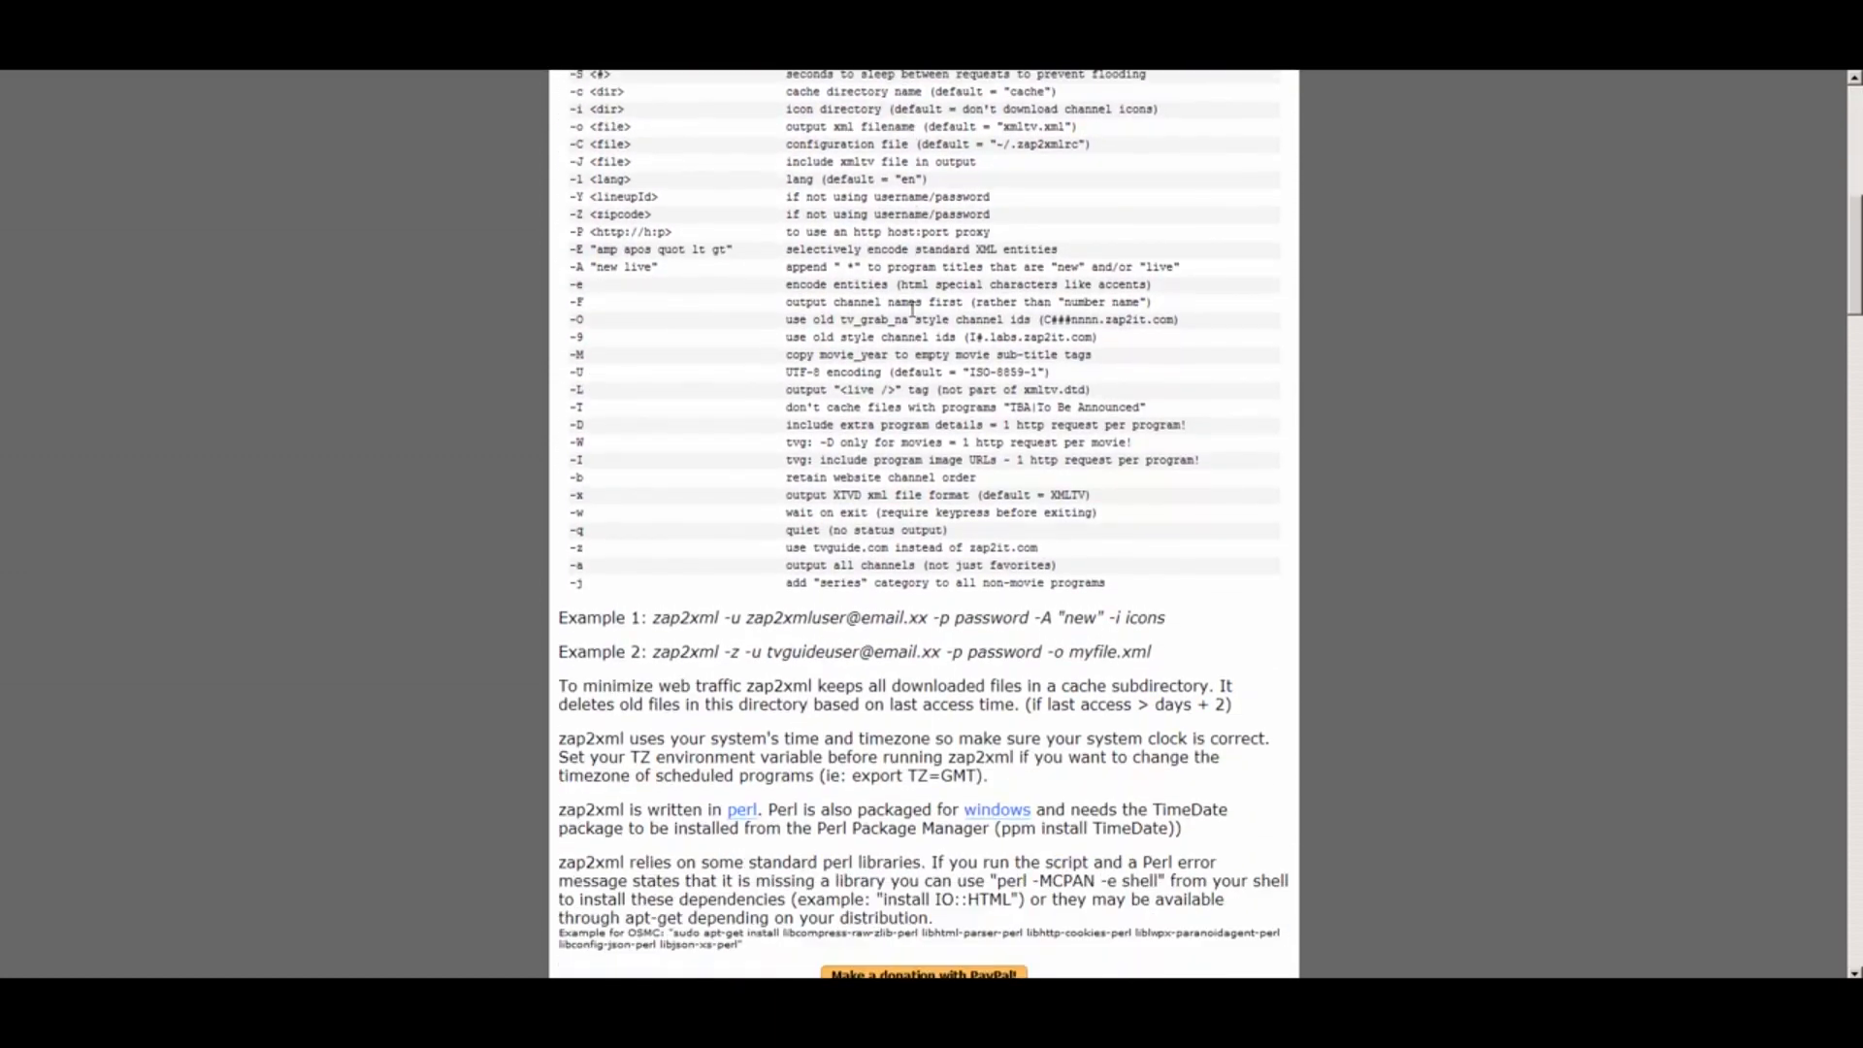
{"action": "scroll", "coordinate": [913, 309], "scroll_direction": "down", "scroll_amount": 5}
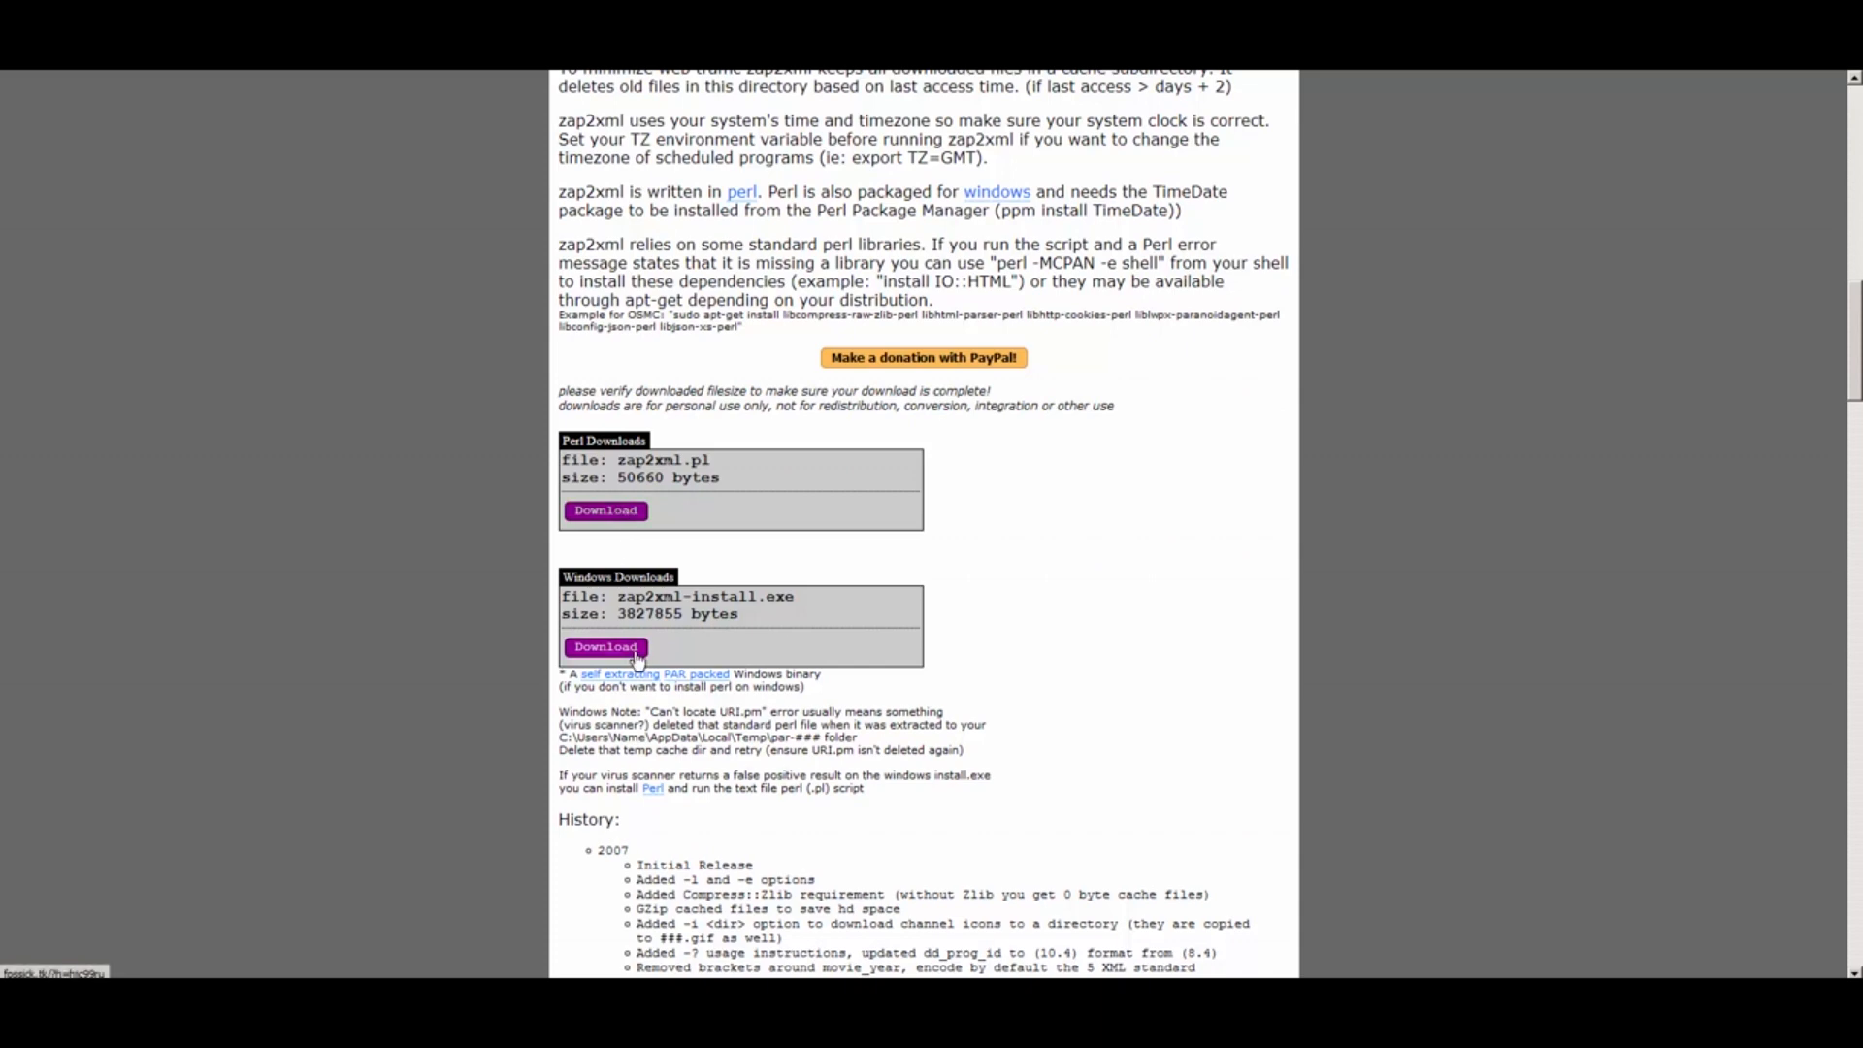
{"action": "scroll", "coordinate": [638, 660], "scroll_direction": "up", "scroll_amount": 3}
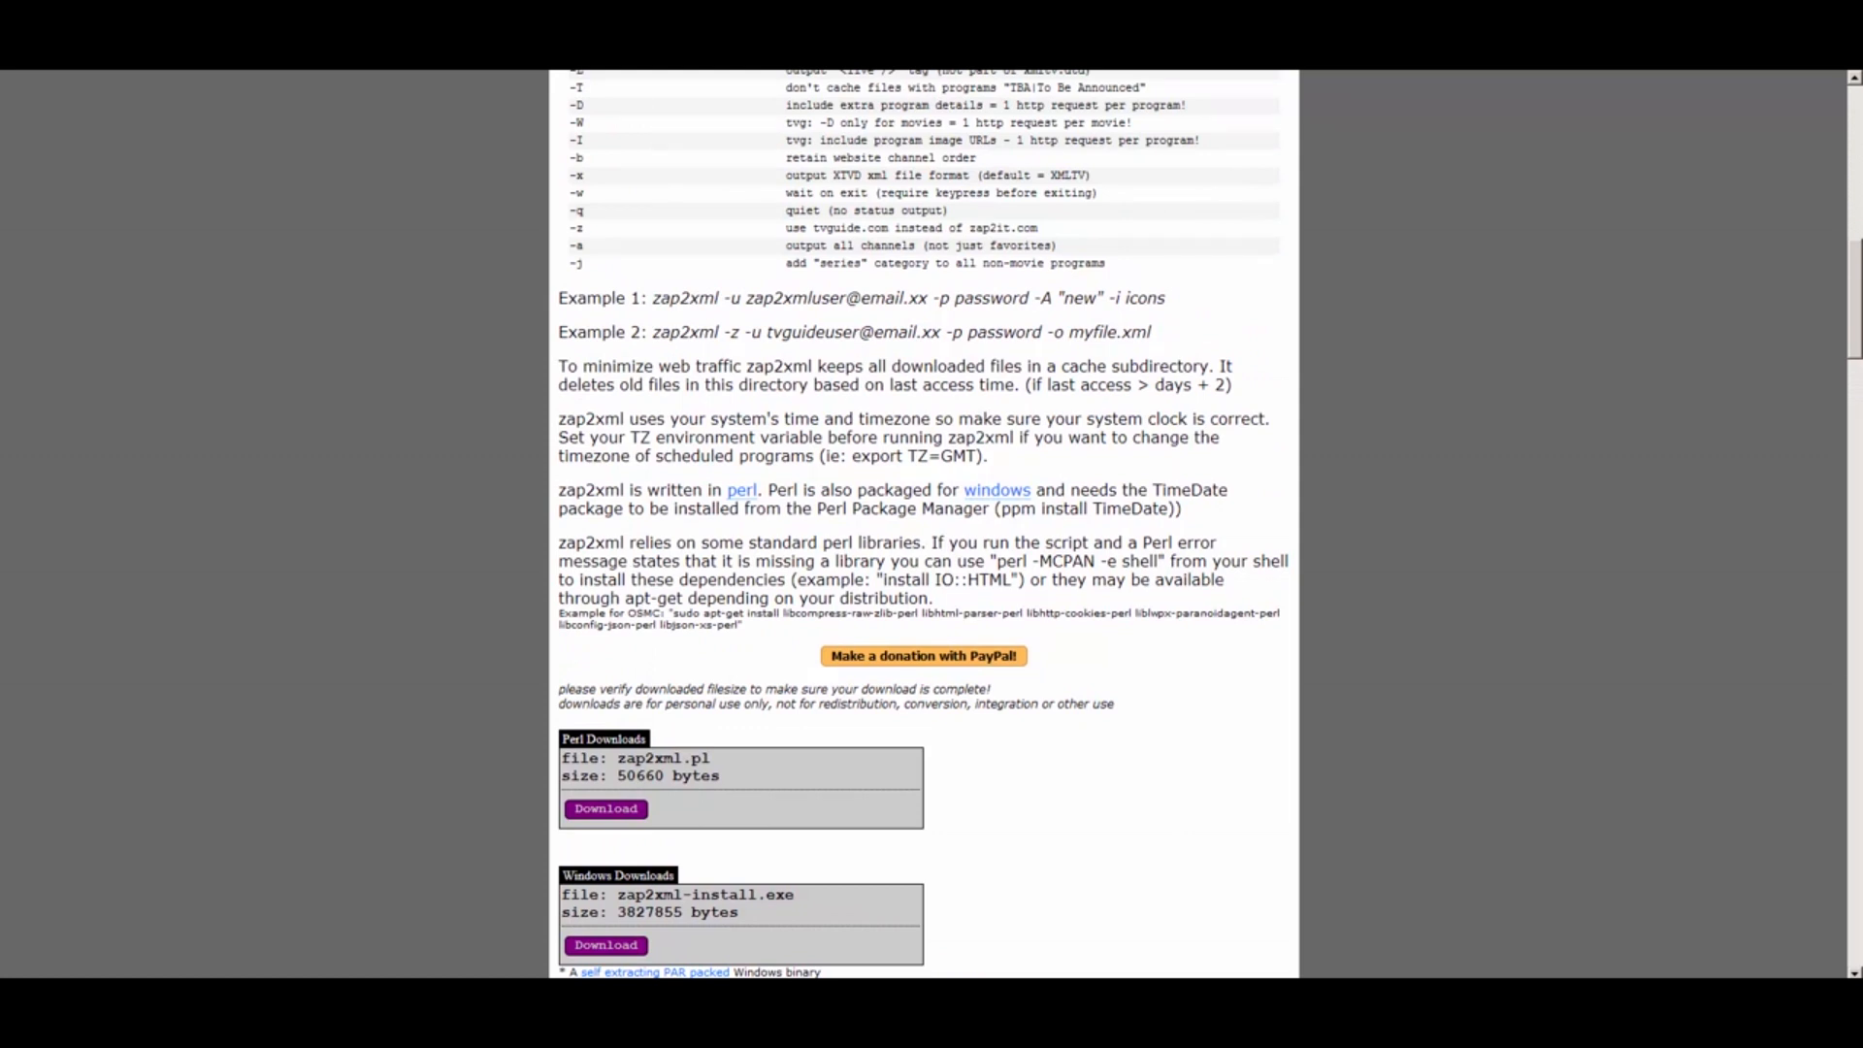
Highlight the TV Guide address in the Notepad notes, switch to the TV Listings page in the browser and open the account sign-up page
{"action": "key", "text": "alt+Tab"}
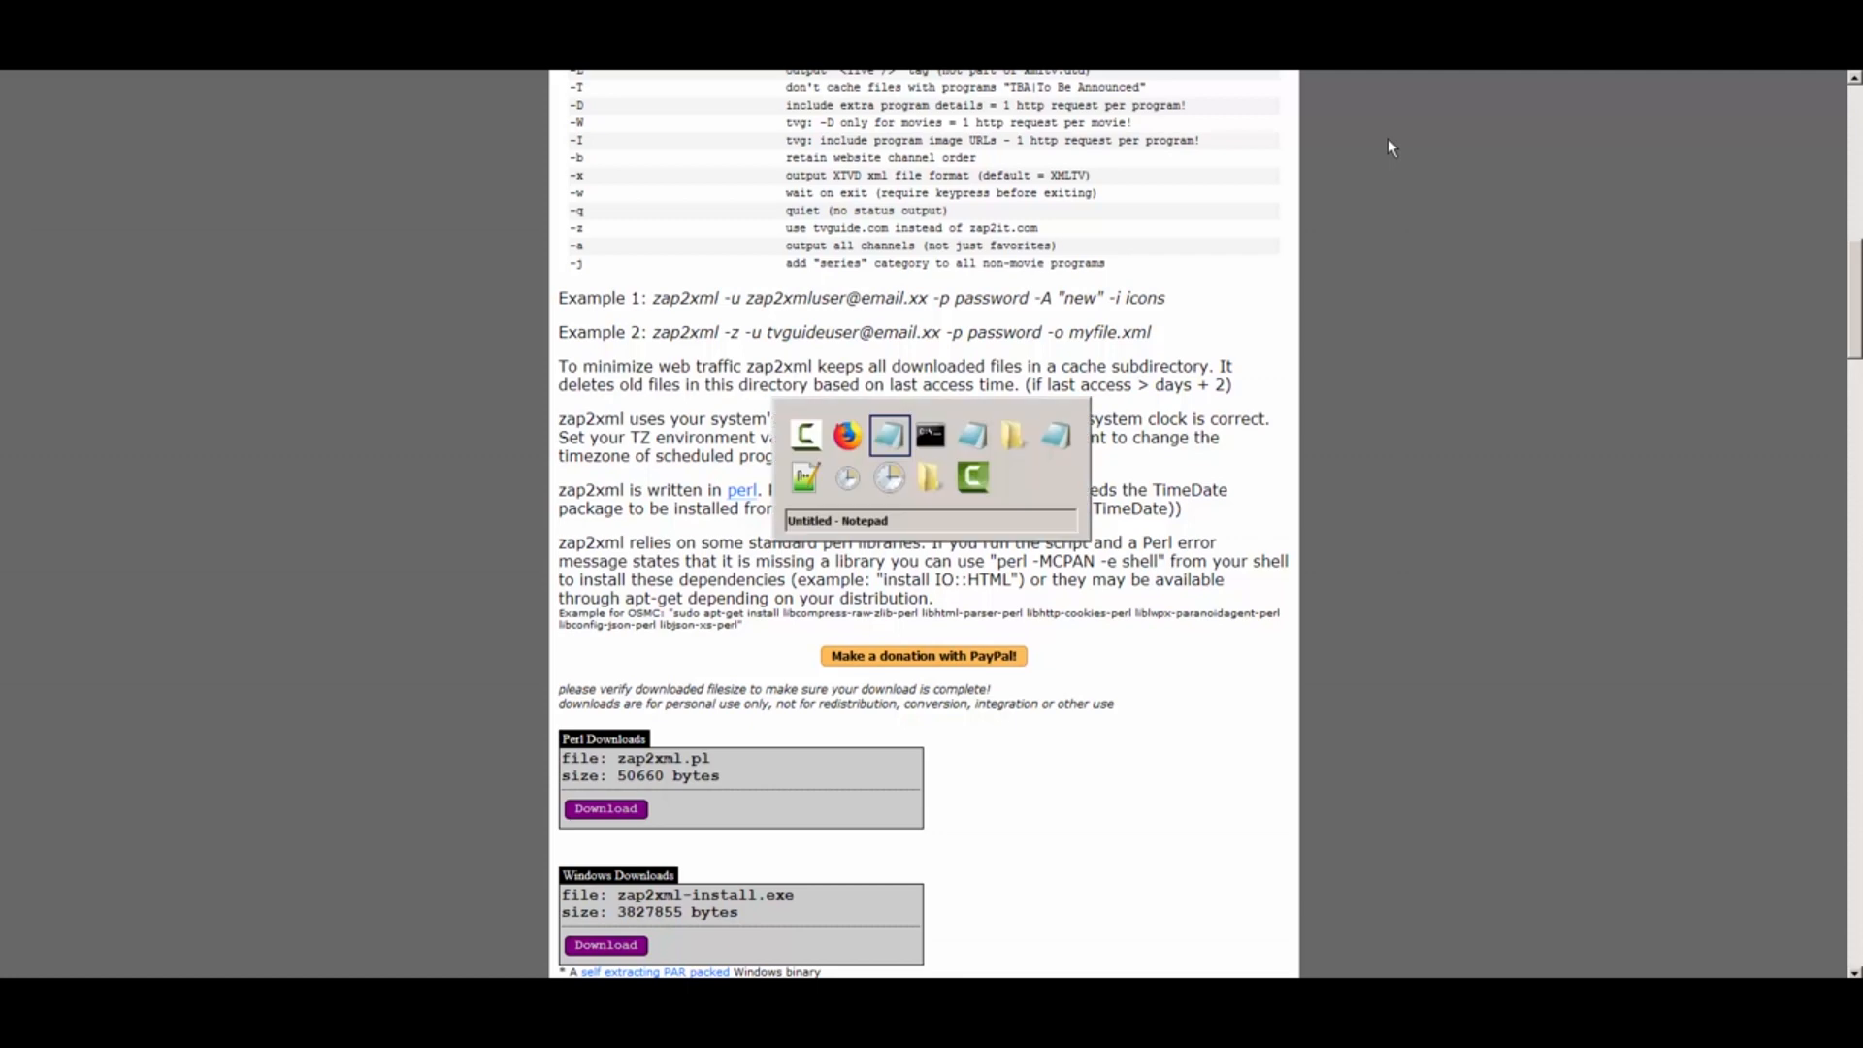
{"action": "left_click_drag", "start_coordinate": [736, 222], "coordinate": [362, 226]}
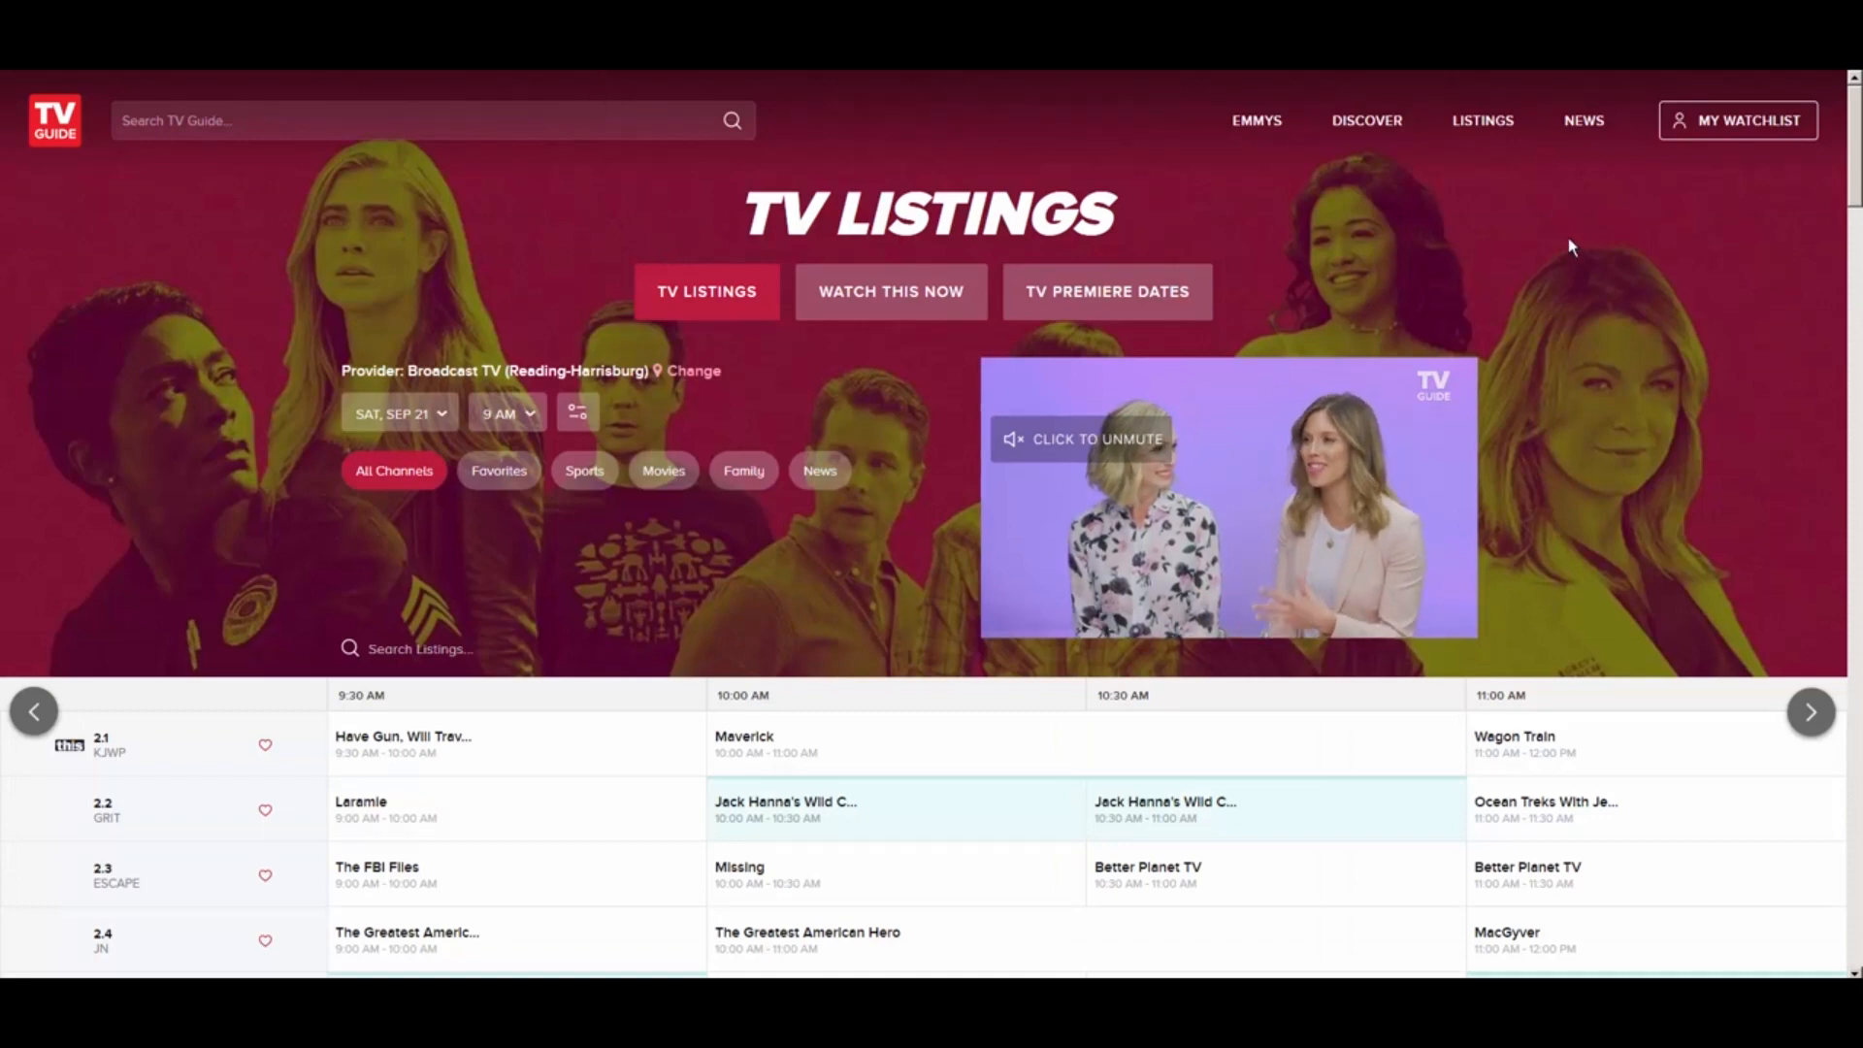
{"action": "mouse_move", "coordinate": [1754, 139]}
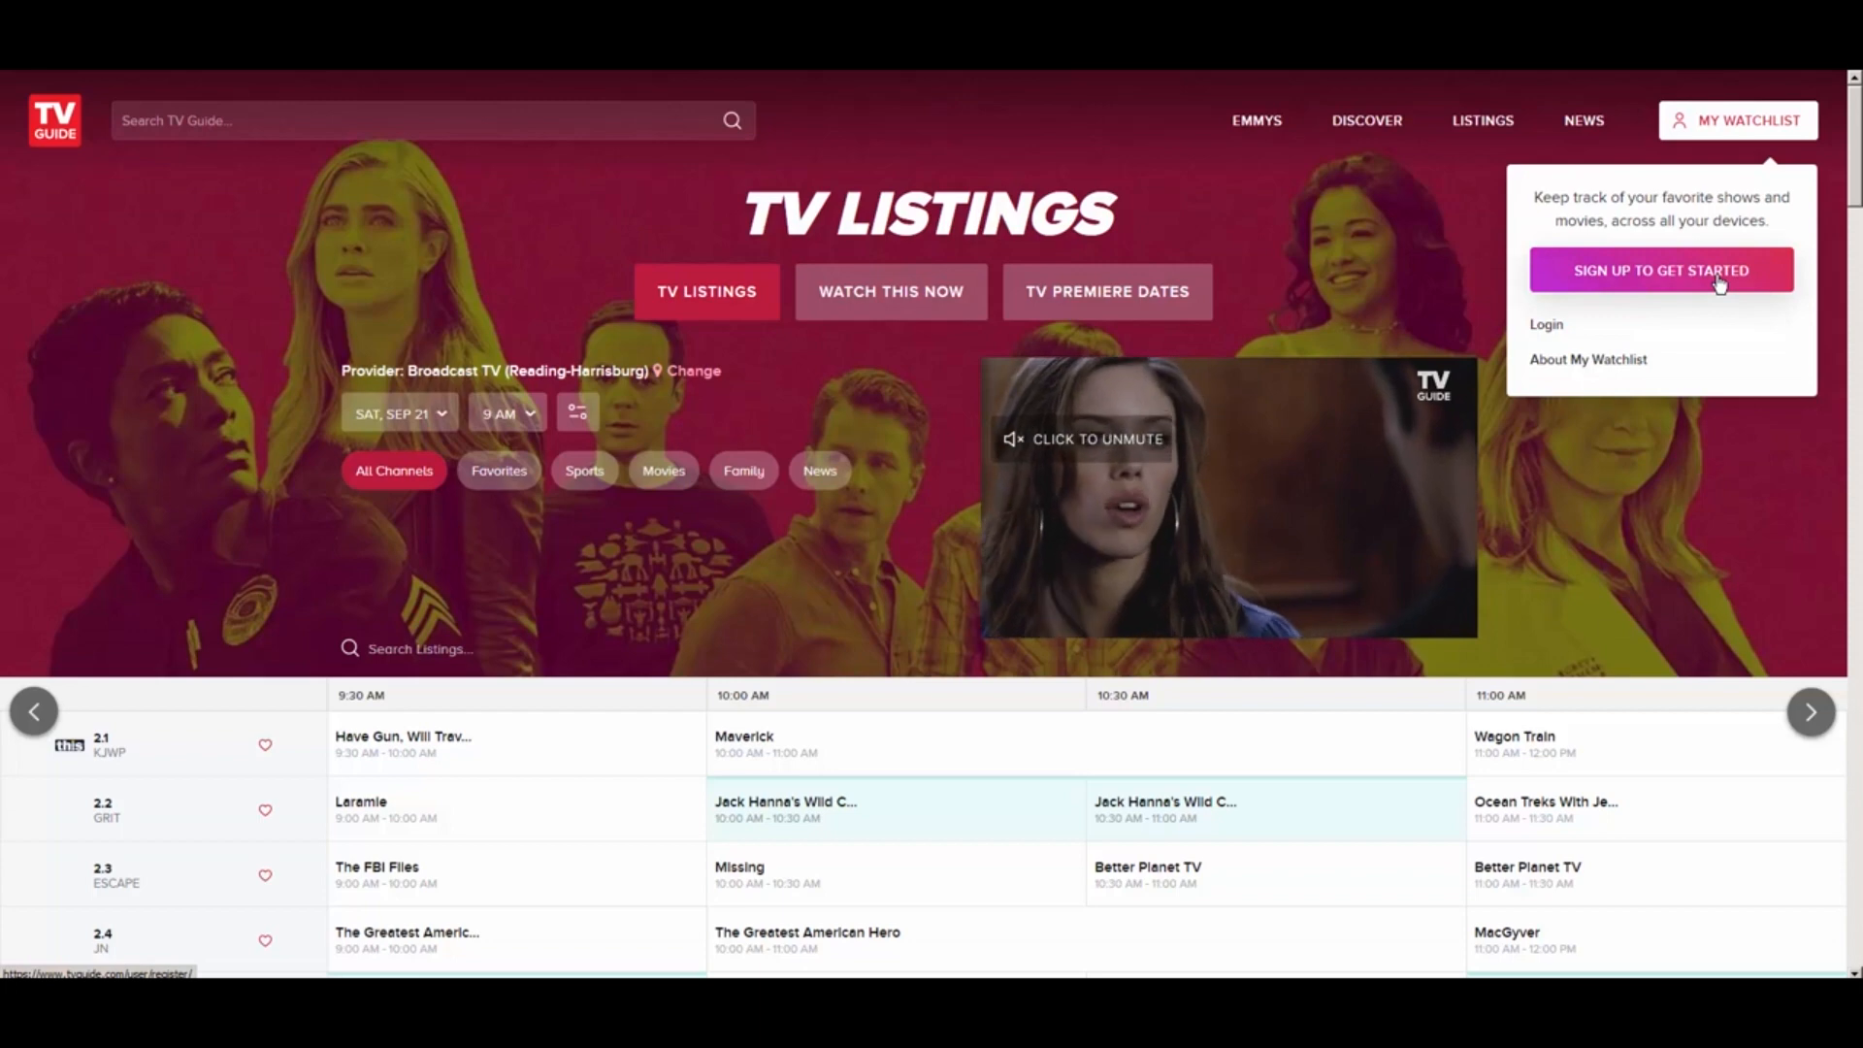
{"action": "left_click", "coordinate": [1719, 282]}
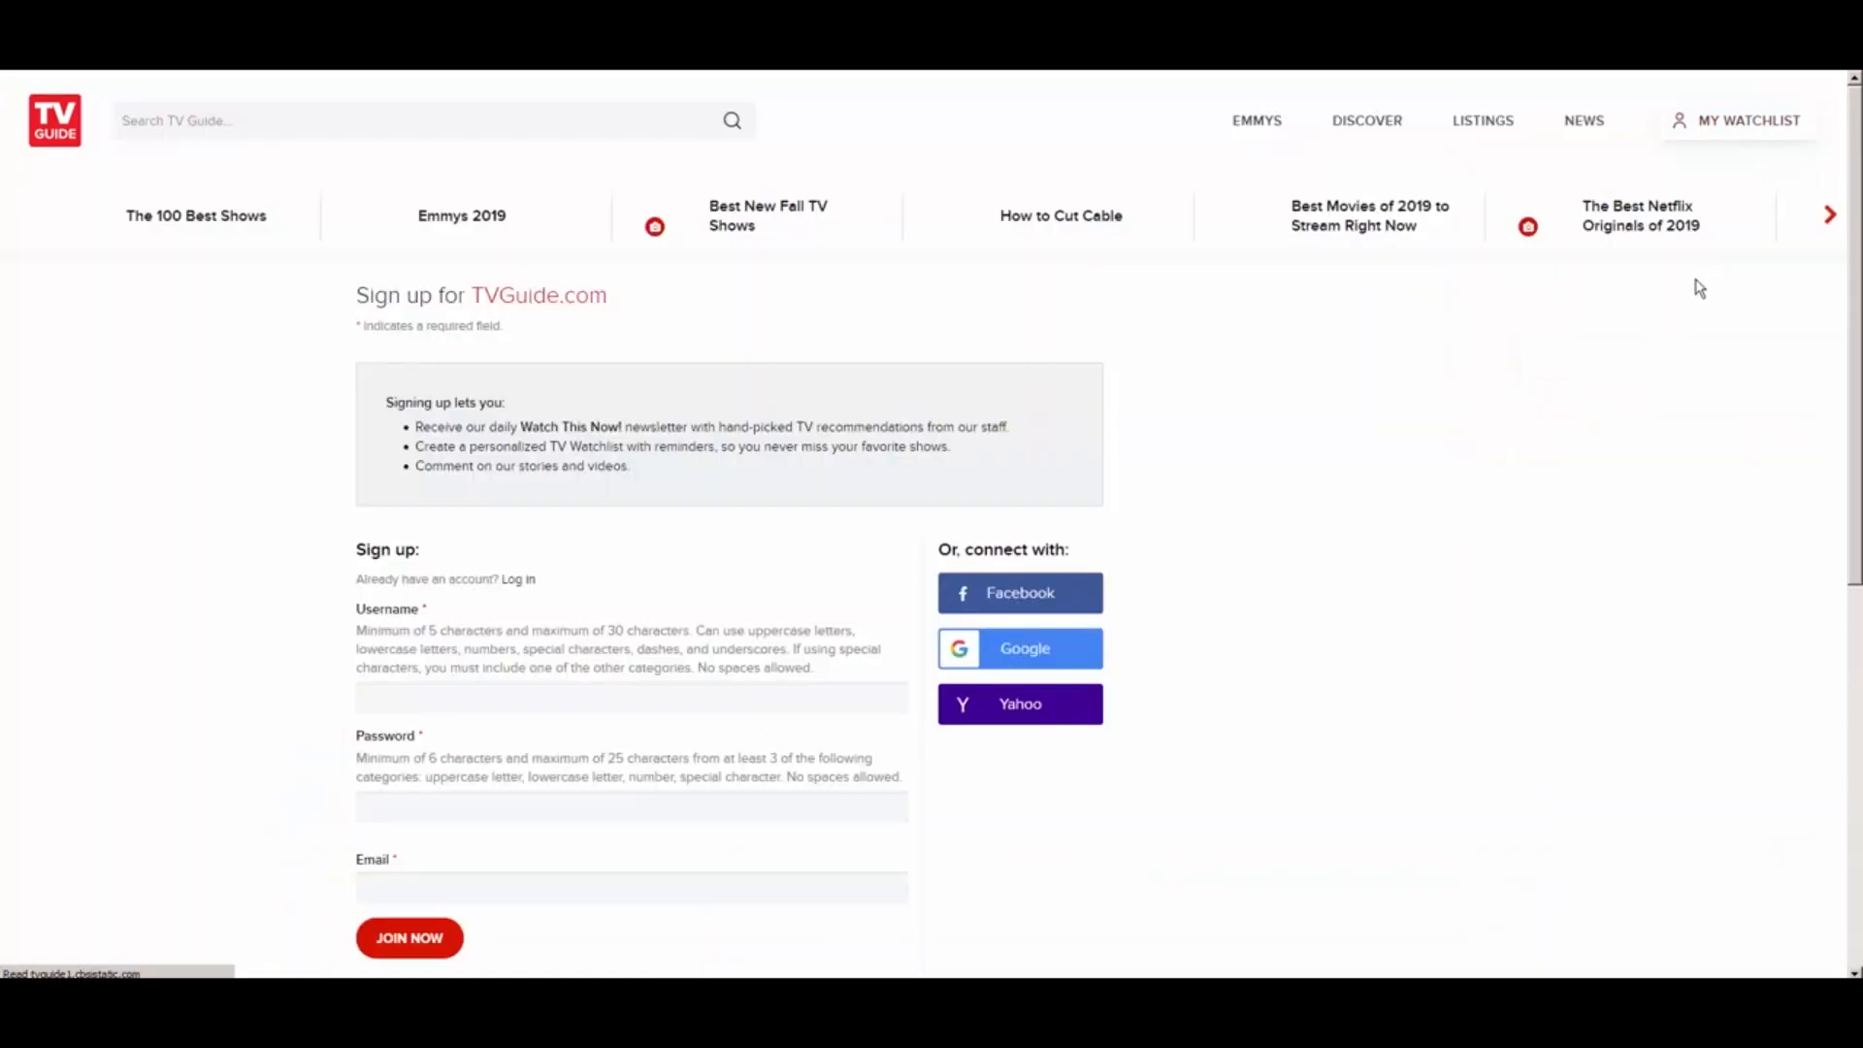
Point out the Username and Password fields on the TVGuide.com sign-up form by highlighting their labels
{"action": "left_click", "coordinate": [474, 695]}
{"action": "double_click", "coordinate": [393, 610]}
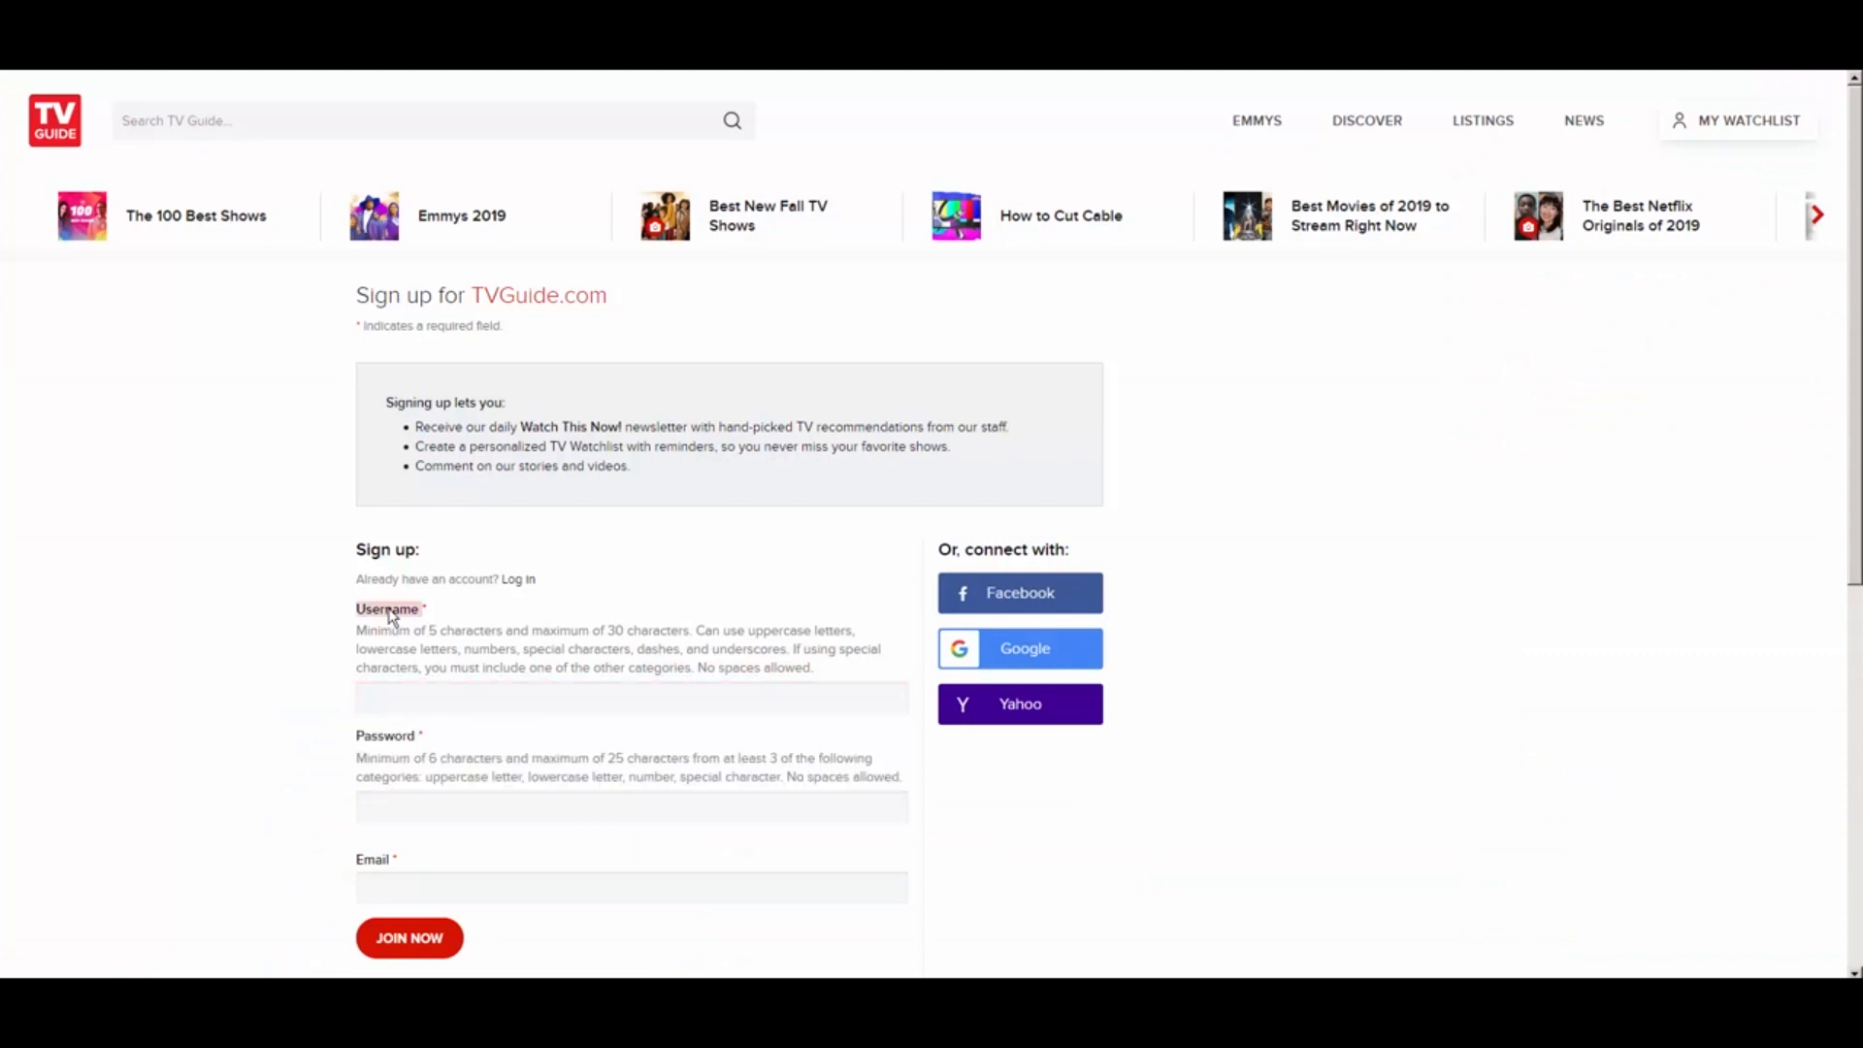
{"action": "left_click", "coordinate": [398, 736]}
{"action": "double_click", "coordinate": [396, 735]}
Switch to buildGuideData.bat.bak.txt in Notepad and examine the zap2xml command's script path, username, password, output file, cache folder and closing options
{"action": "mouse_move", "coordinate": [744, 999]}
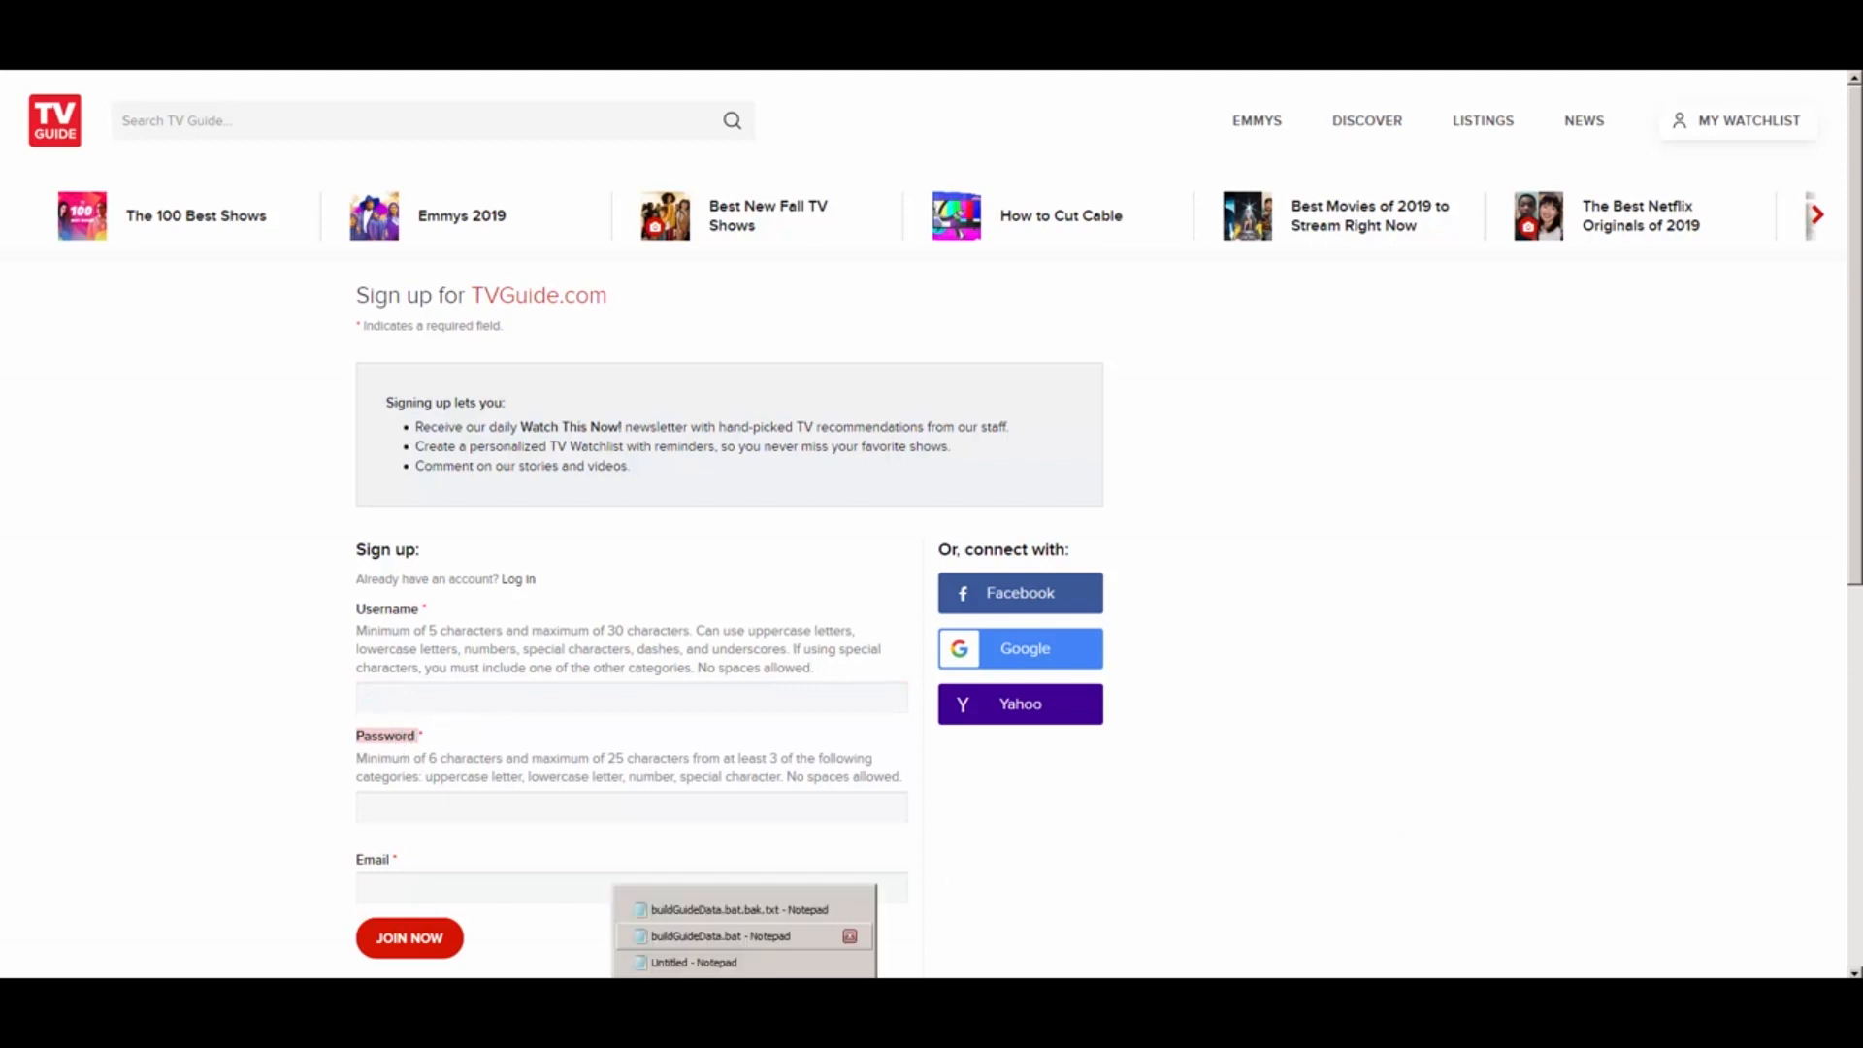
{"action": "left_click", "coordinate": [724, 912]}
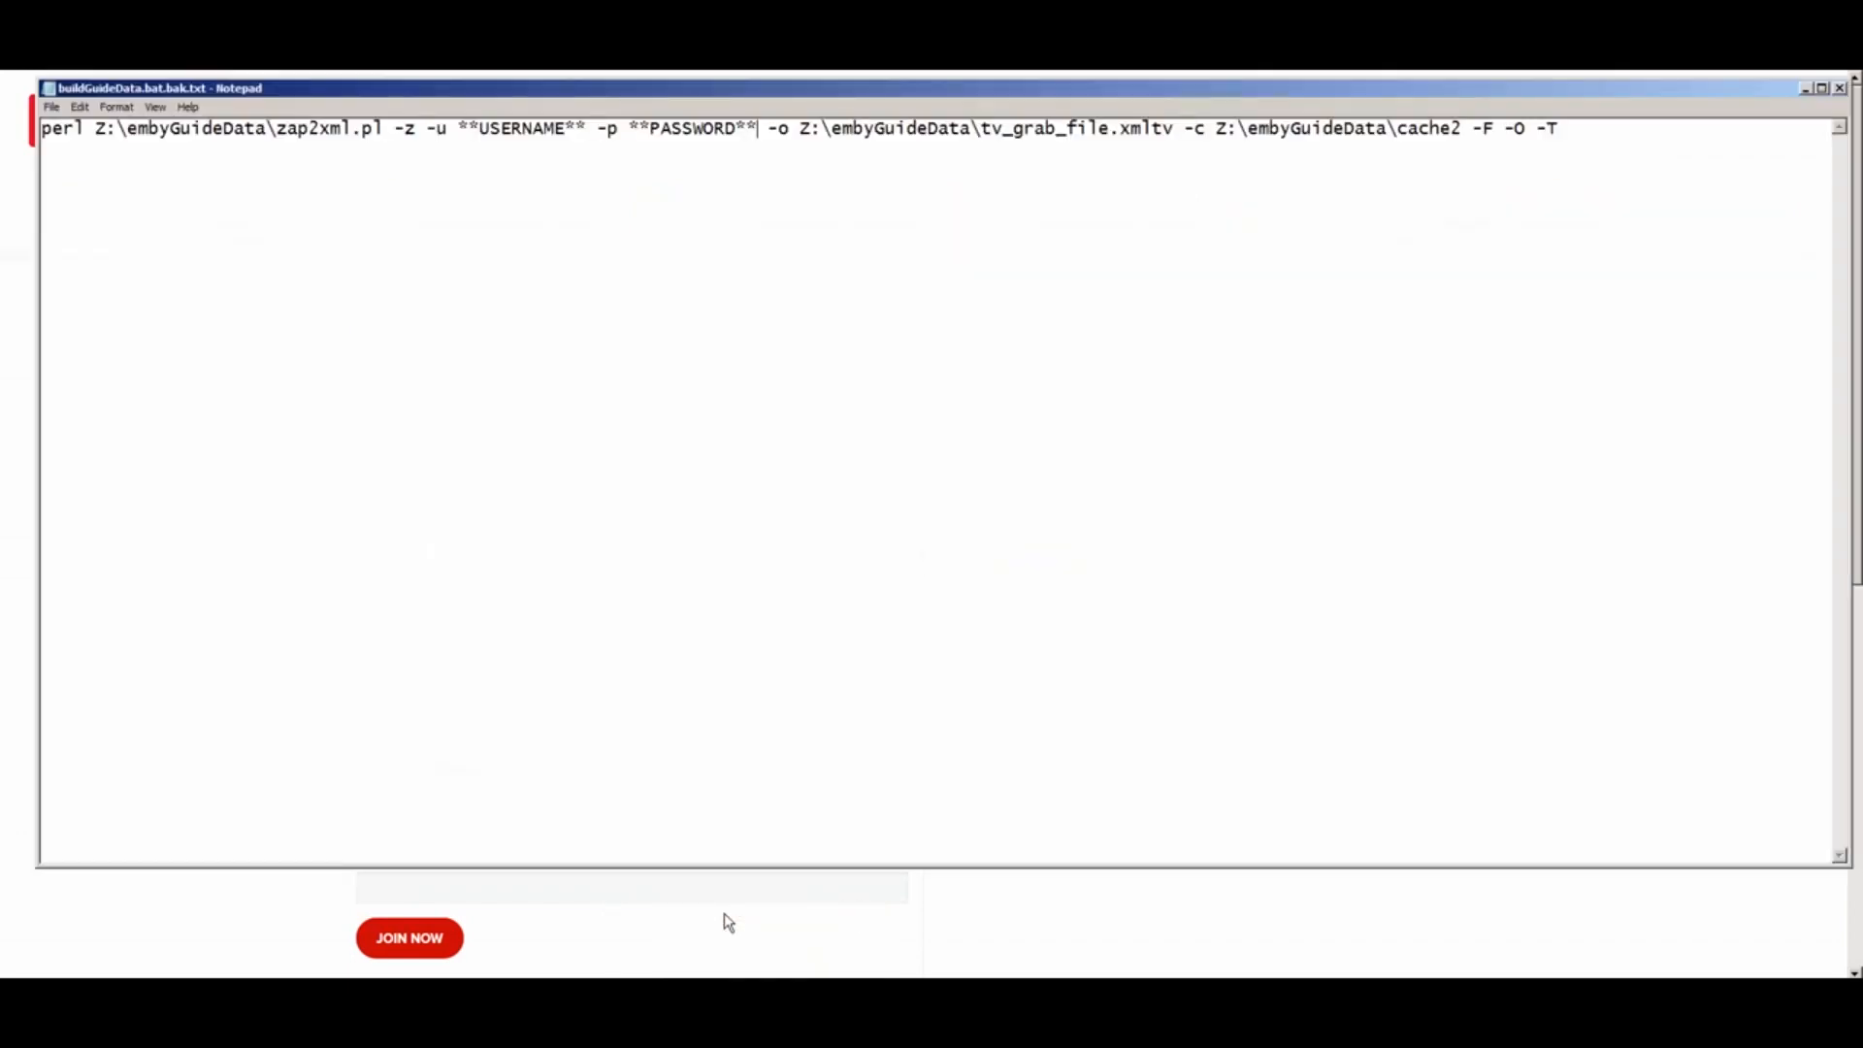
{"action": "left_click_drag", "start_coordinate": [43, 129], "coordinate": [636, 134]}
{"action": "double_click", "coordinate": [170, 134]}
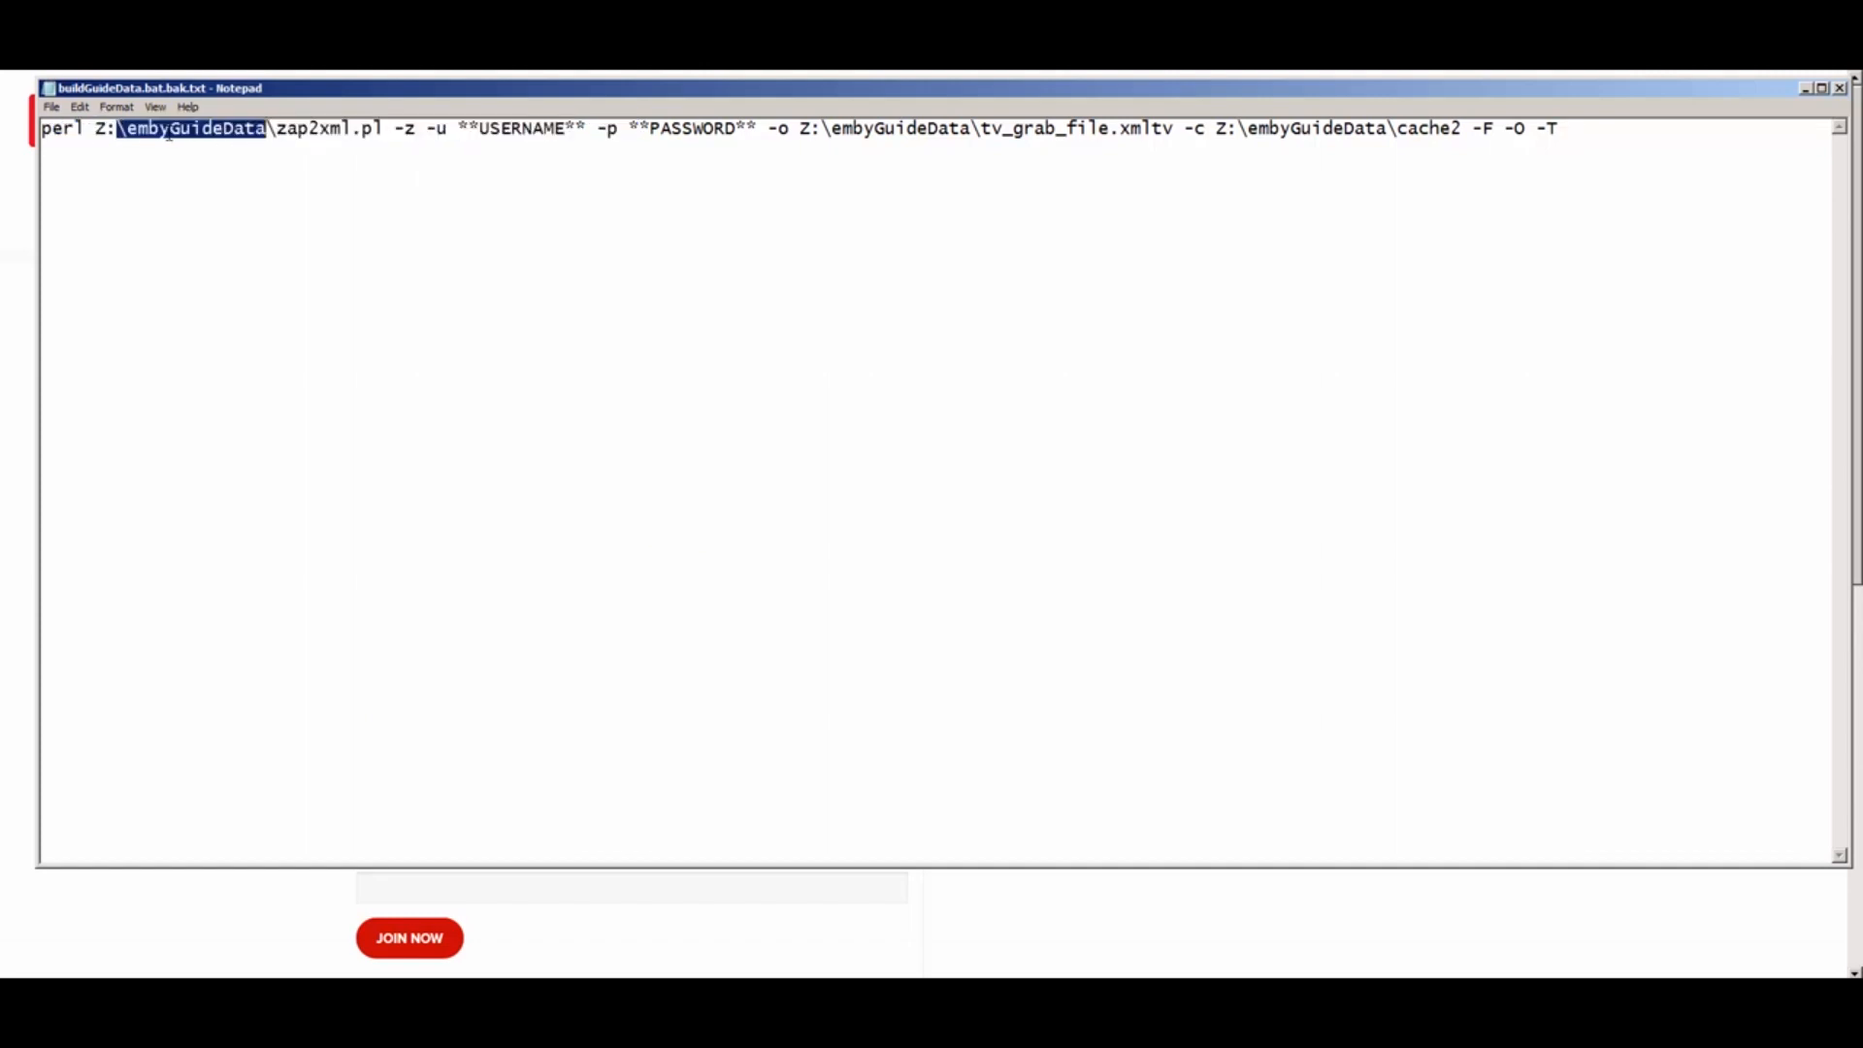
{"action": "left_click", "coordinate": [493, 128]}
{"action": "double_click", "coordinate": [503, 129]}
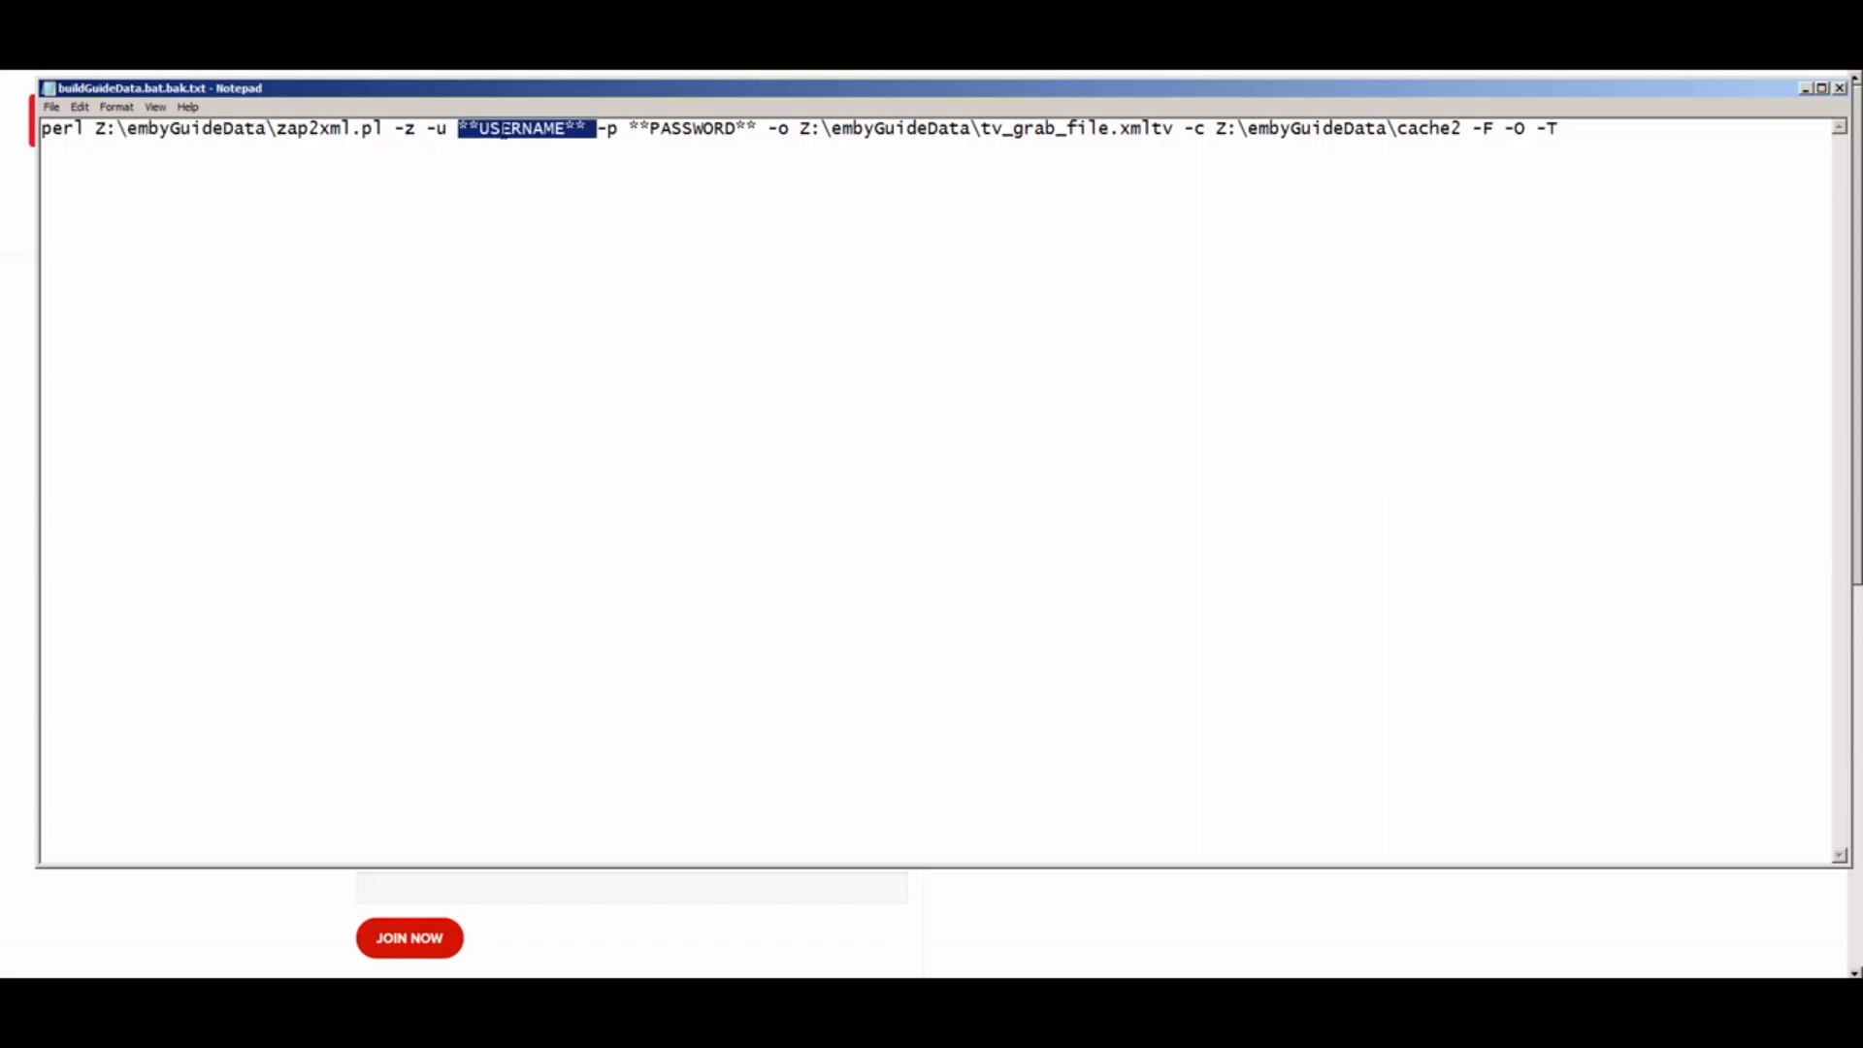
{"action": "double_click", "coordinate": [713, 129]}
{"action": "double_click", "coordinate": [1104, 129]}
{"action": "double_click", "coordinate": [1443, 129]}
{"action": "left_click_drag", "start_coordinate": [1558, 129], "coordinate": [1432, 129]}
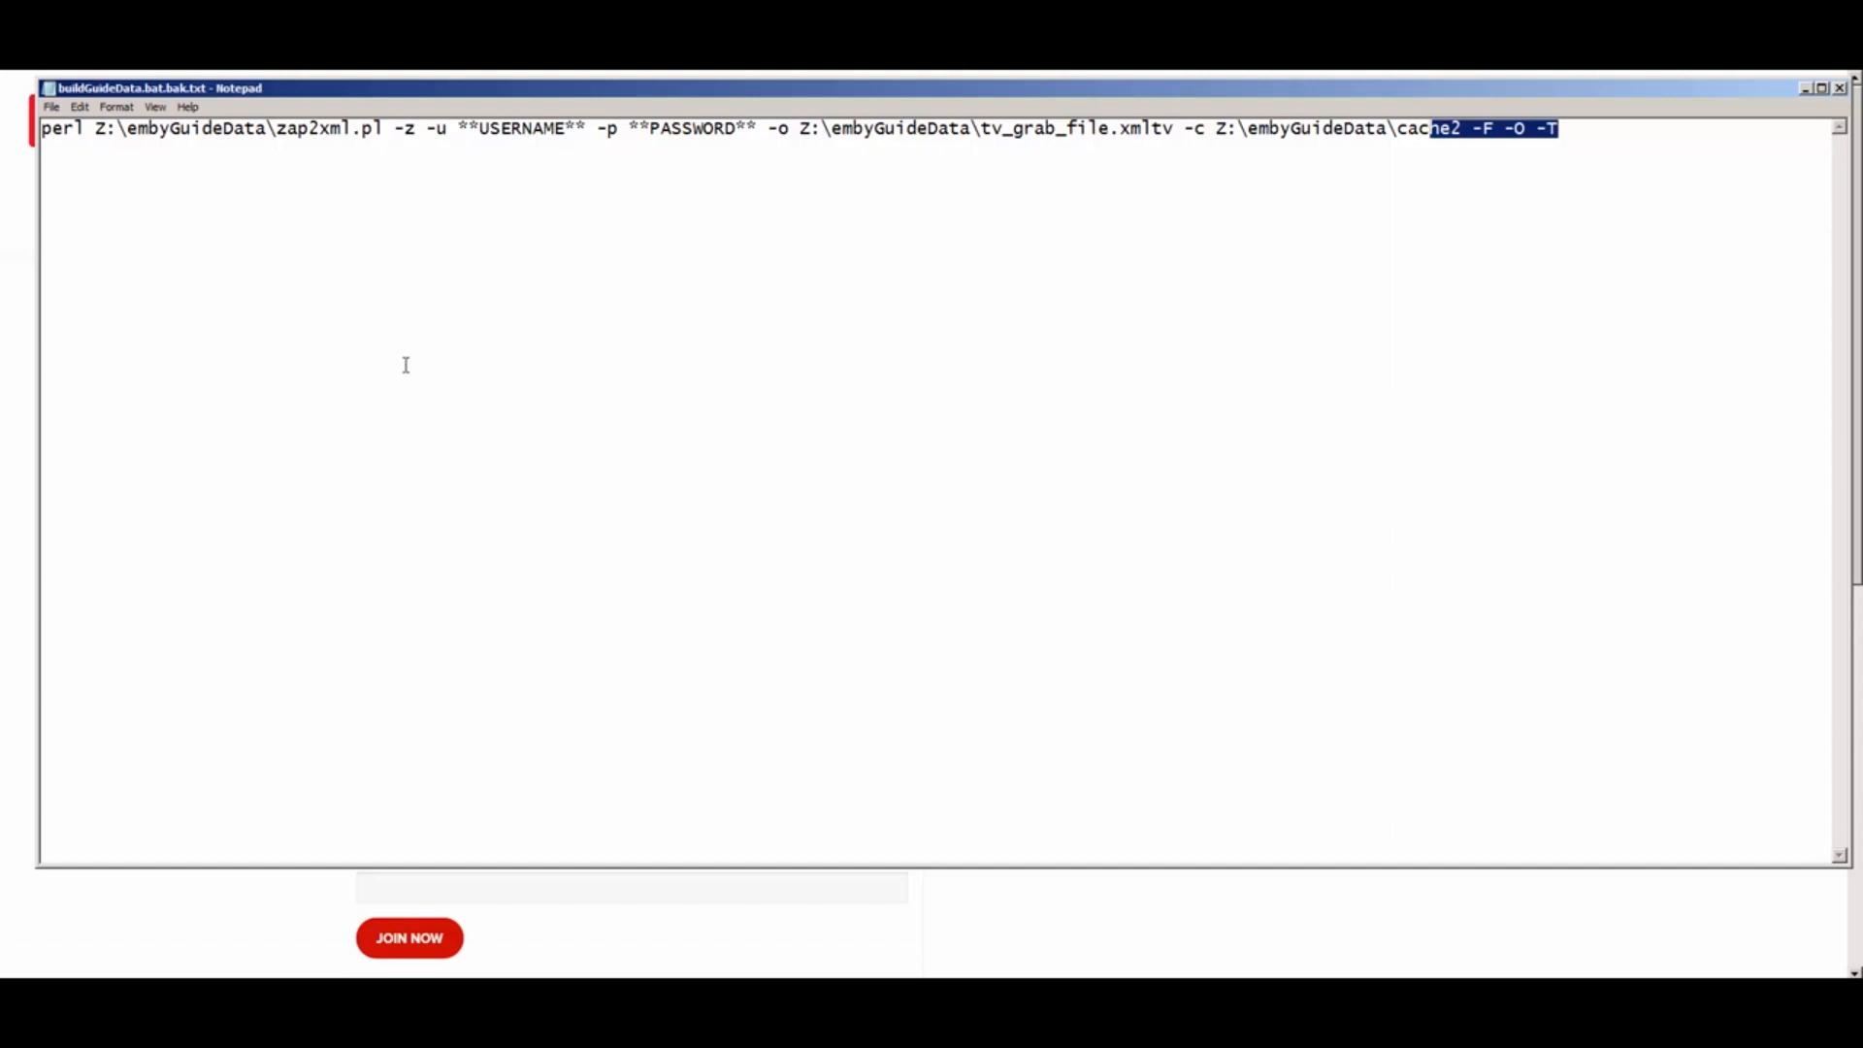
Clear the text selection, switch to the command prompt at Z:\embyGuideData and run the previous command from its history
{"action": "left_click", "coordinate": [388, 338]}
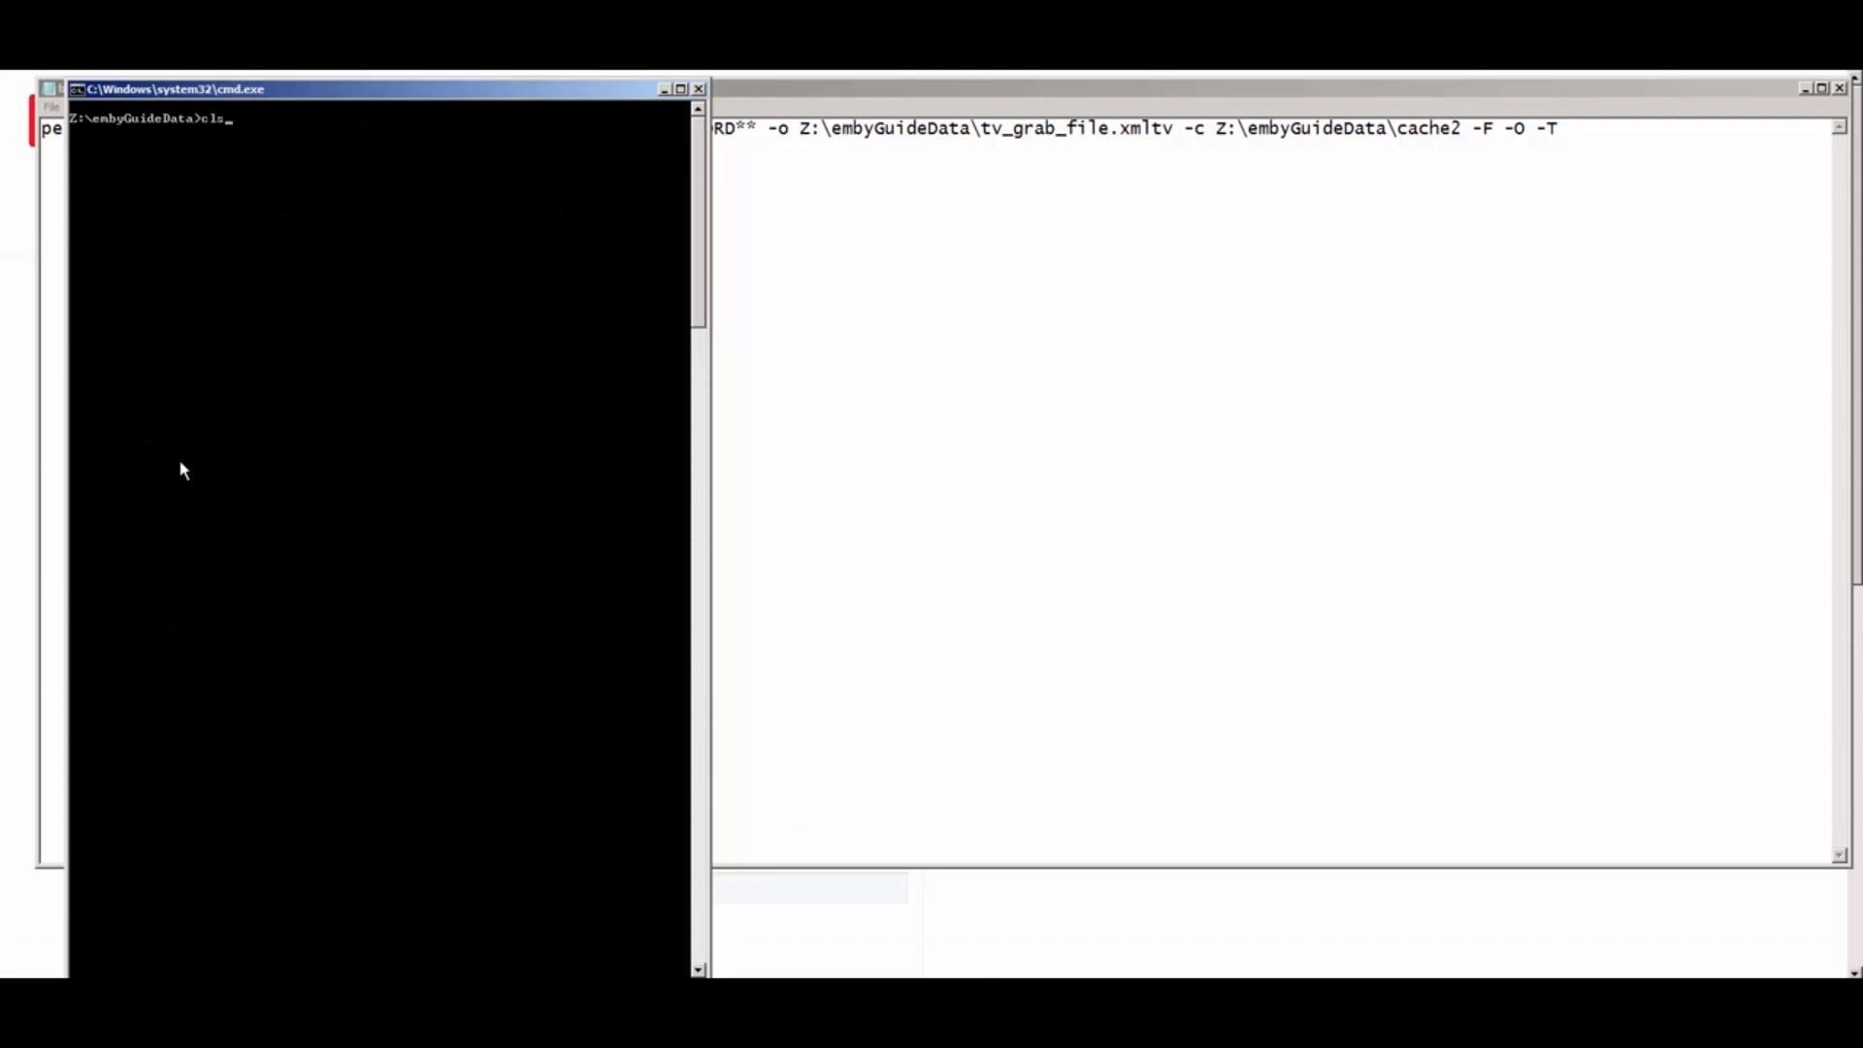
{"action": "key", "text": "Up"}
{"action": "key", "text": "Return"}
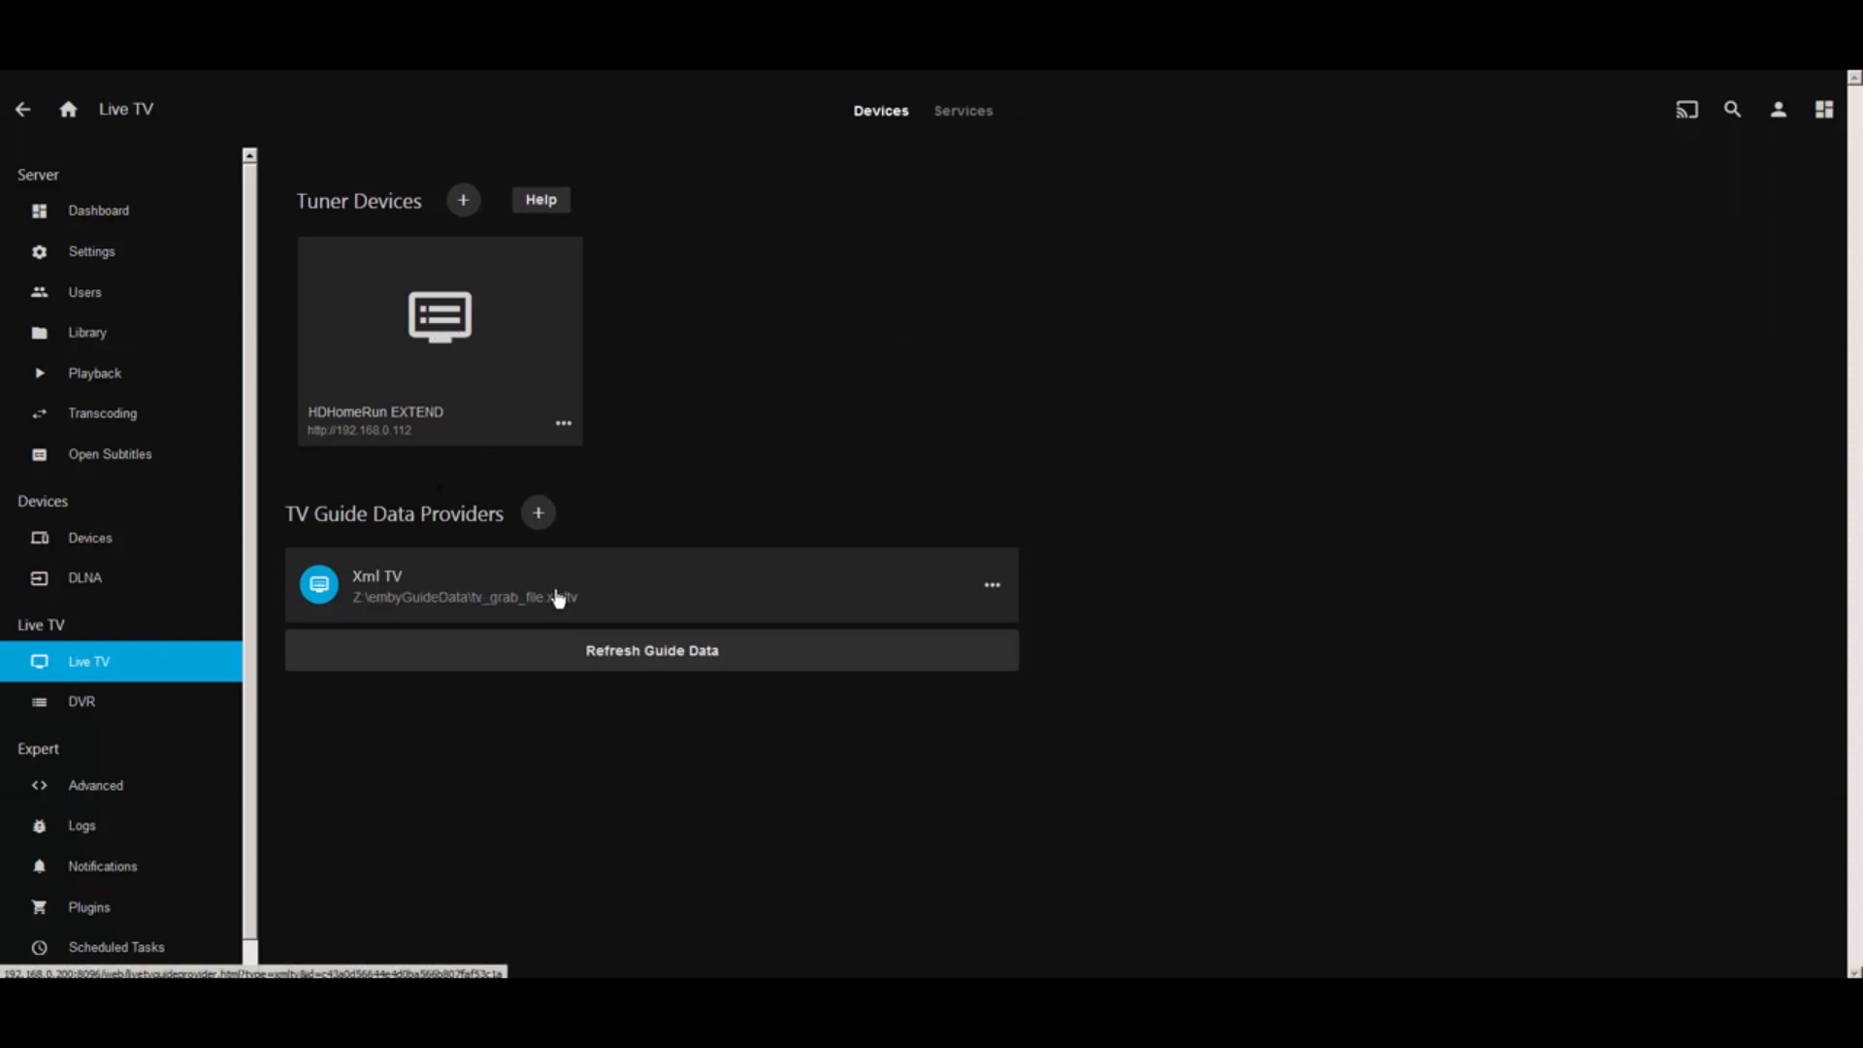
View the form for adding an Xml TV guide data provider, return to the Live TV devices without adding one, and refresh the guide data
{"action": "left_click", "coordinate": [539, 512]}
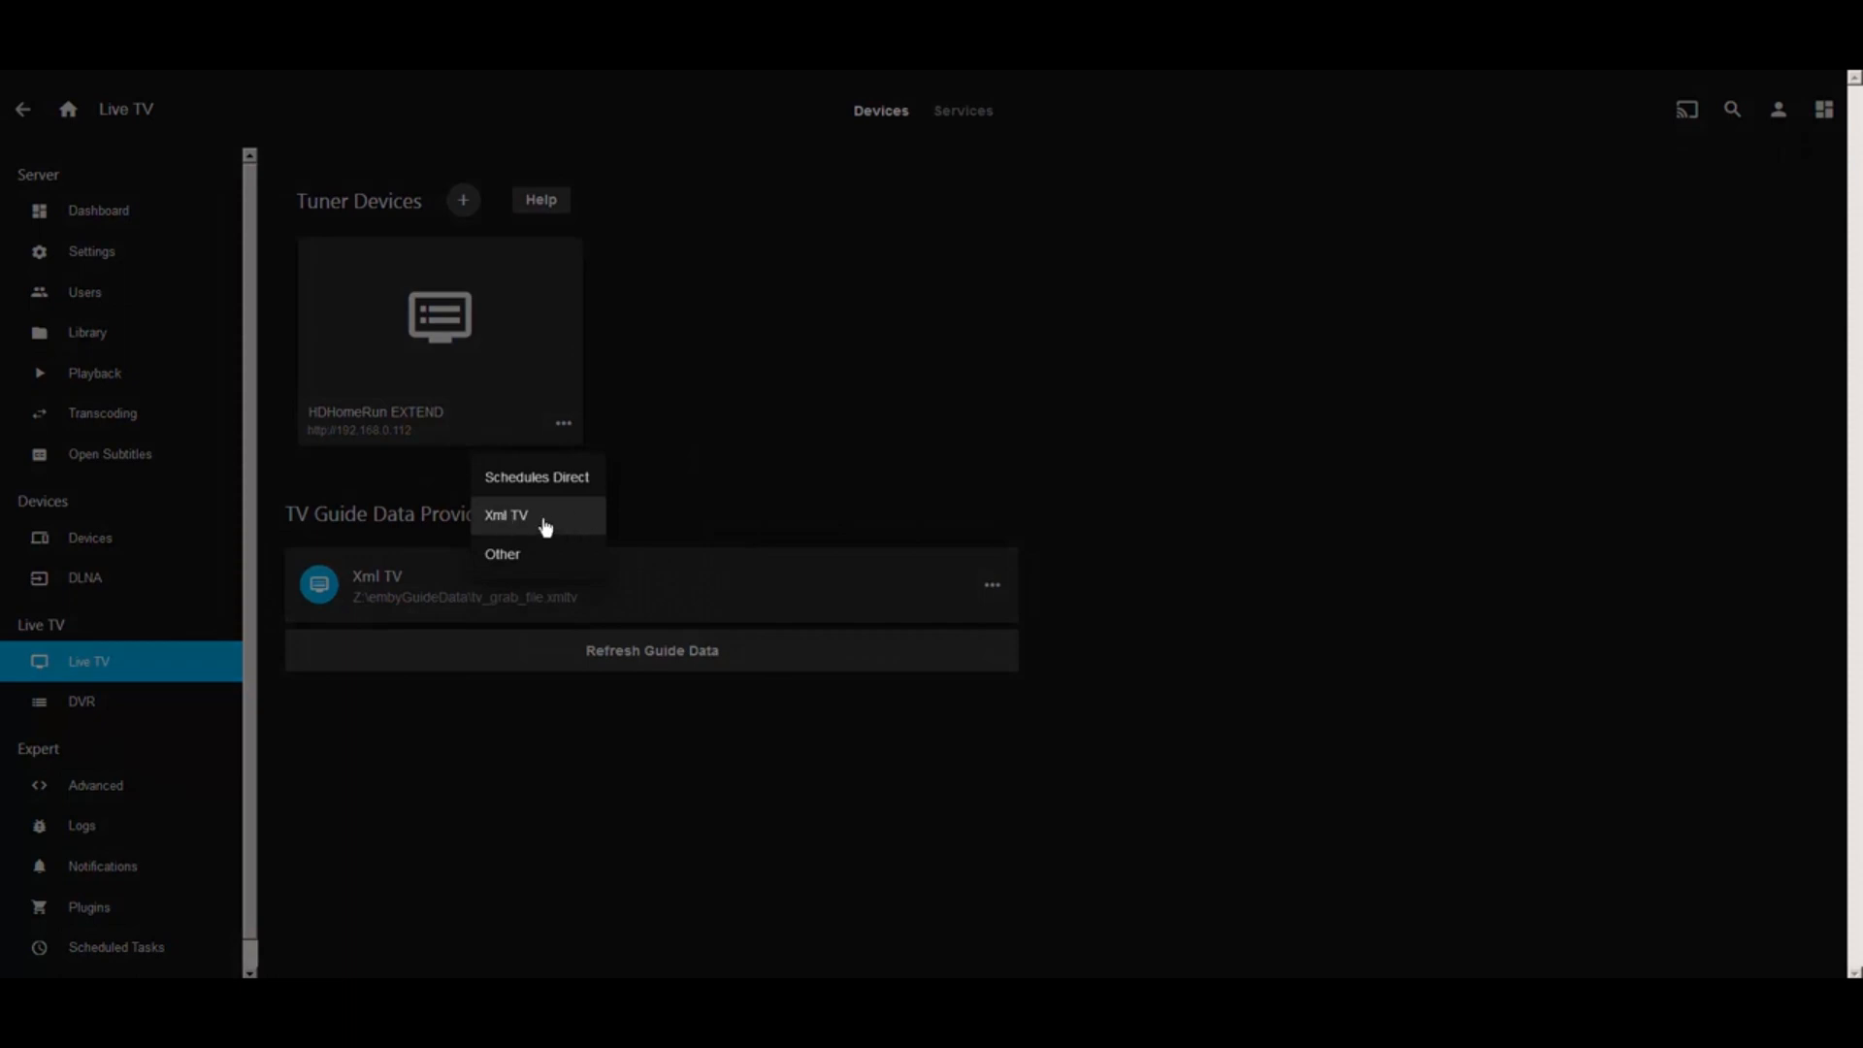
{"action": "left_click", "coordinate": [540, 522]}
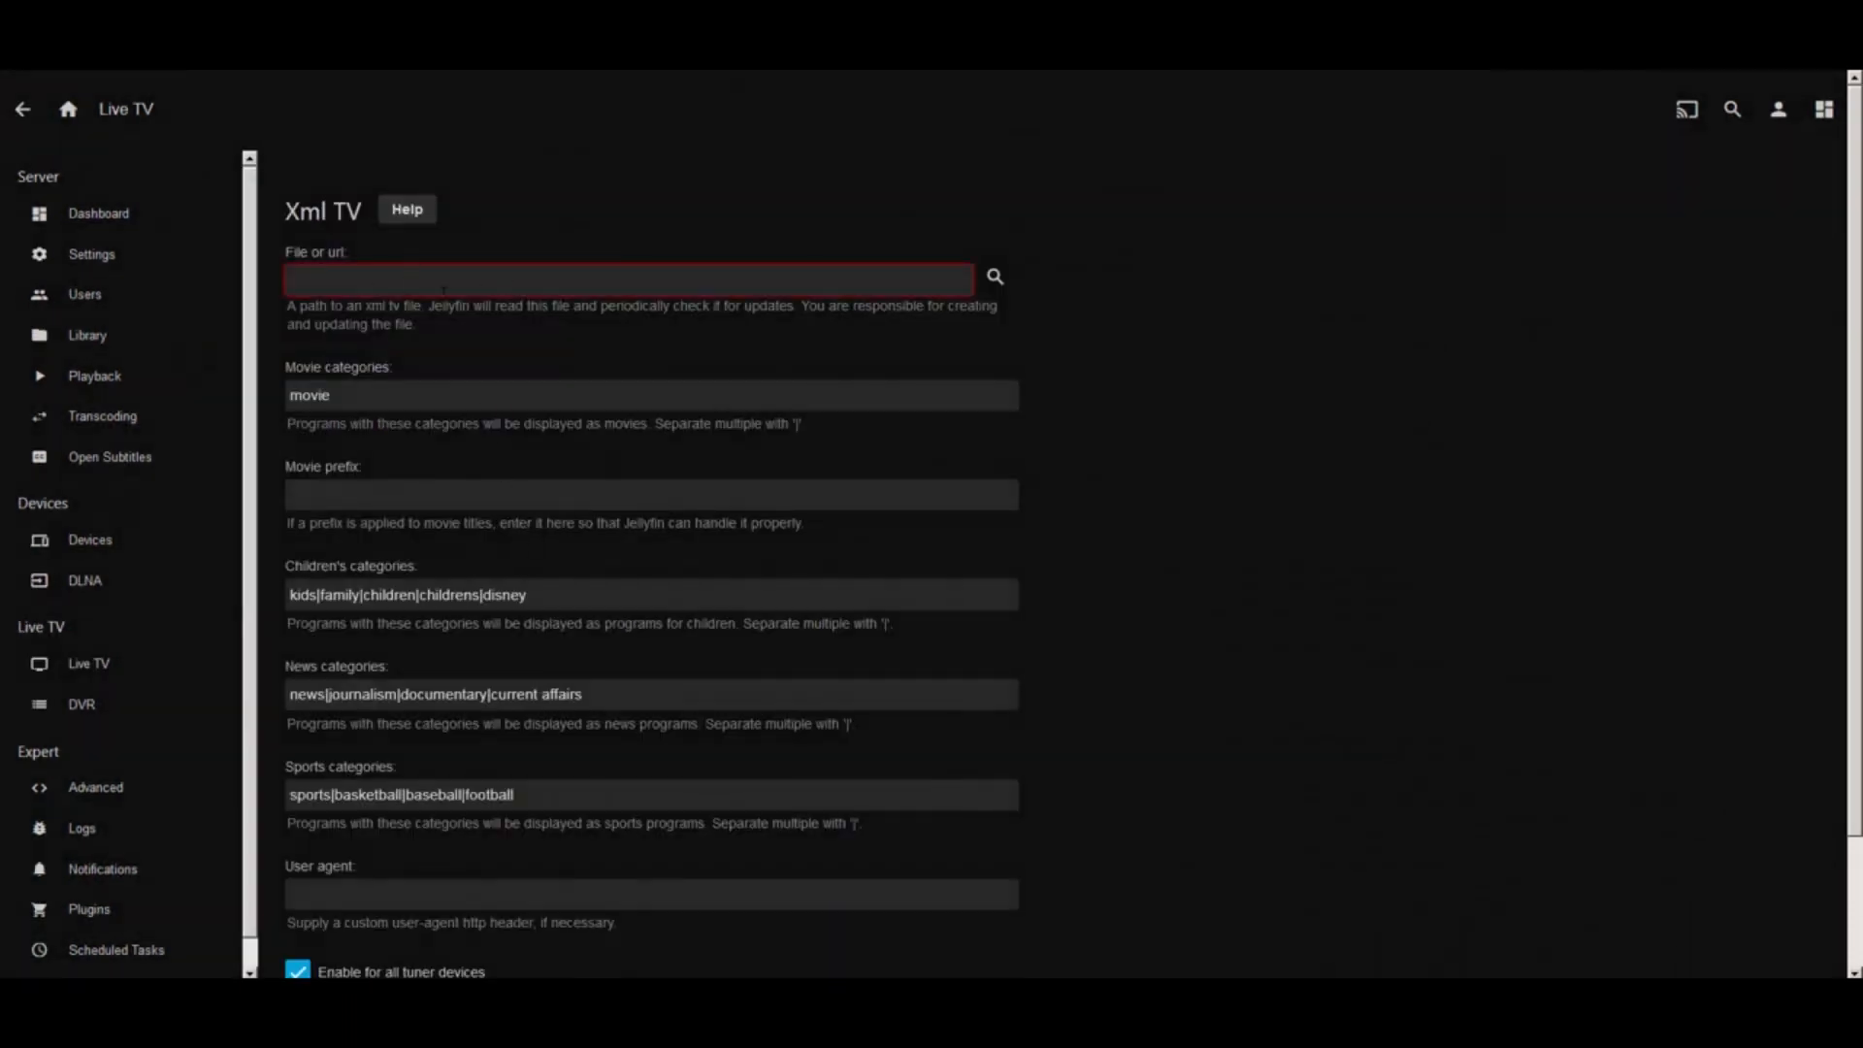
{"action": "left_click", "coordinate": [23, 112]}
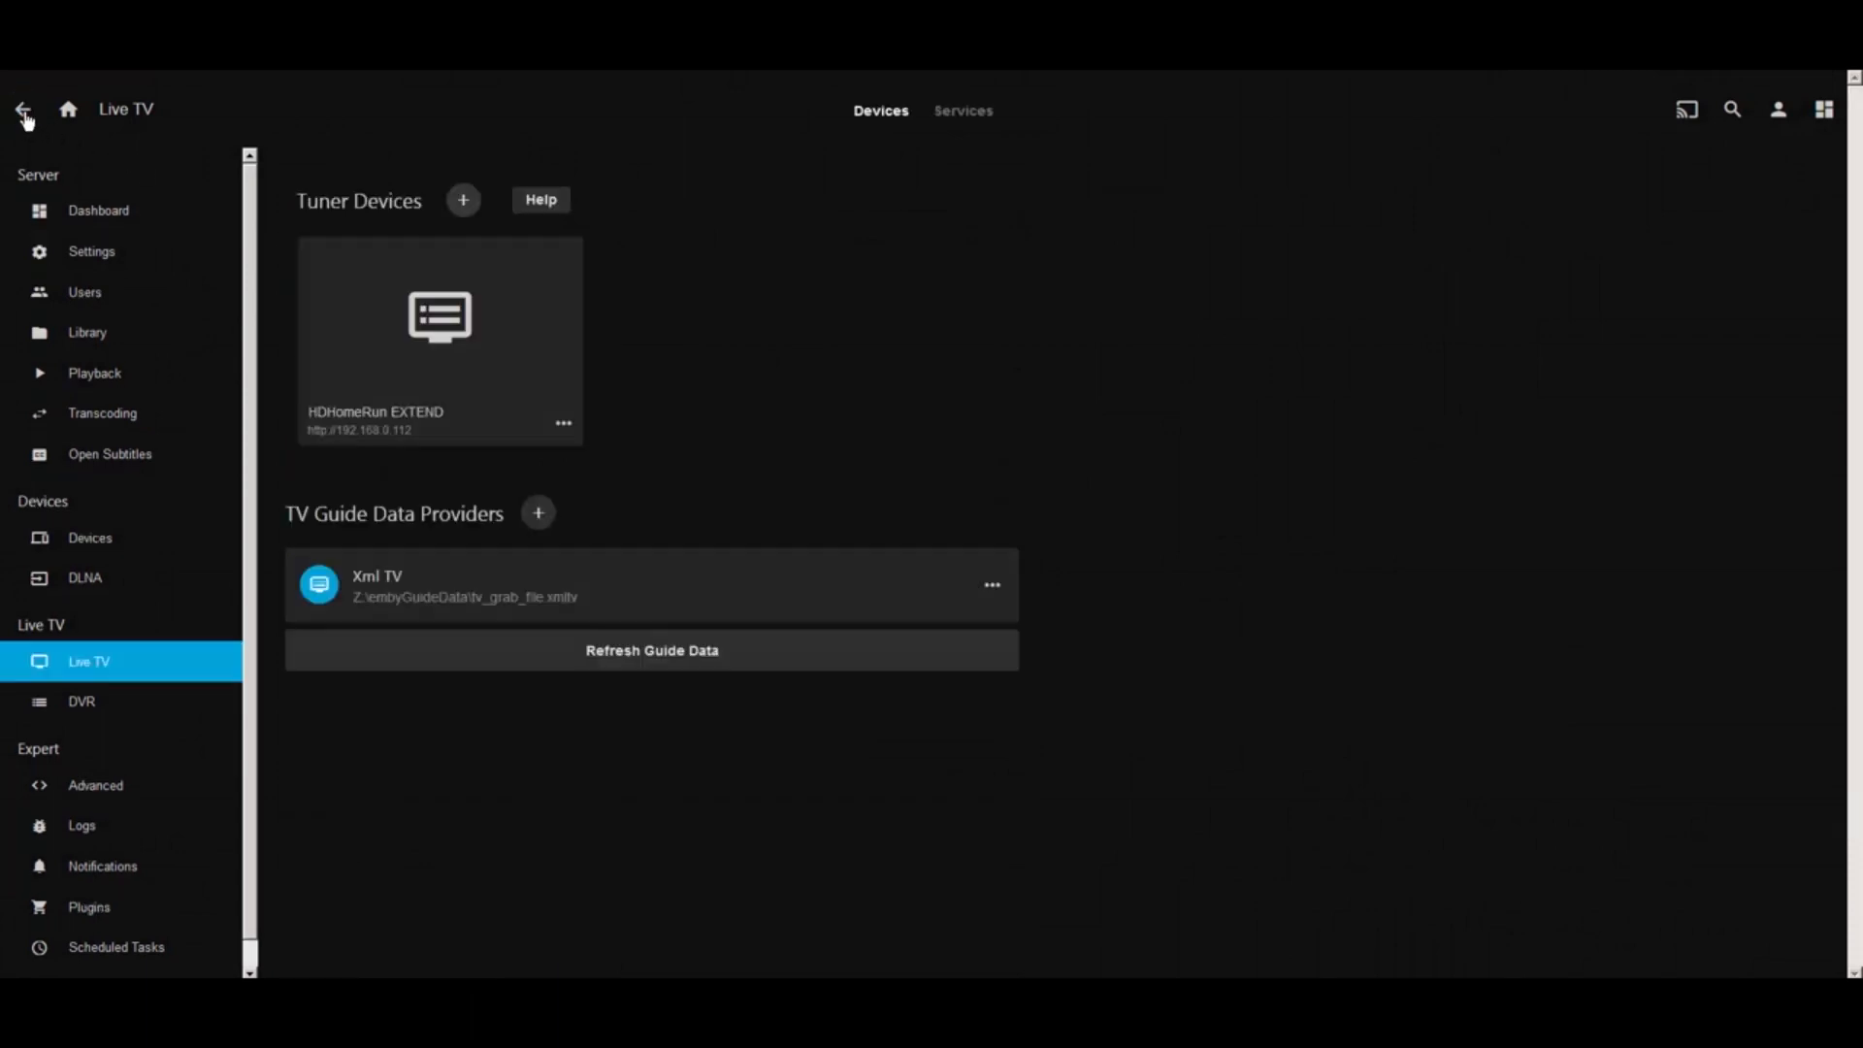
{"action": "left_click", "coordinate": [612, 657]}
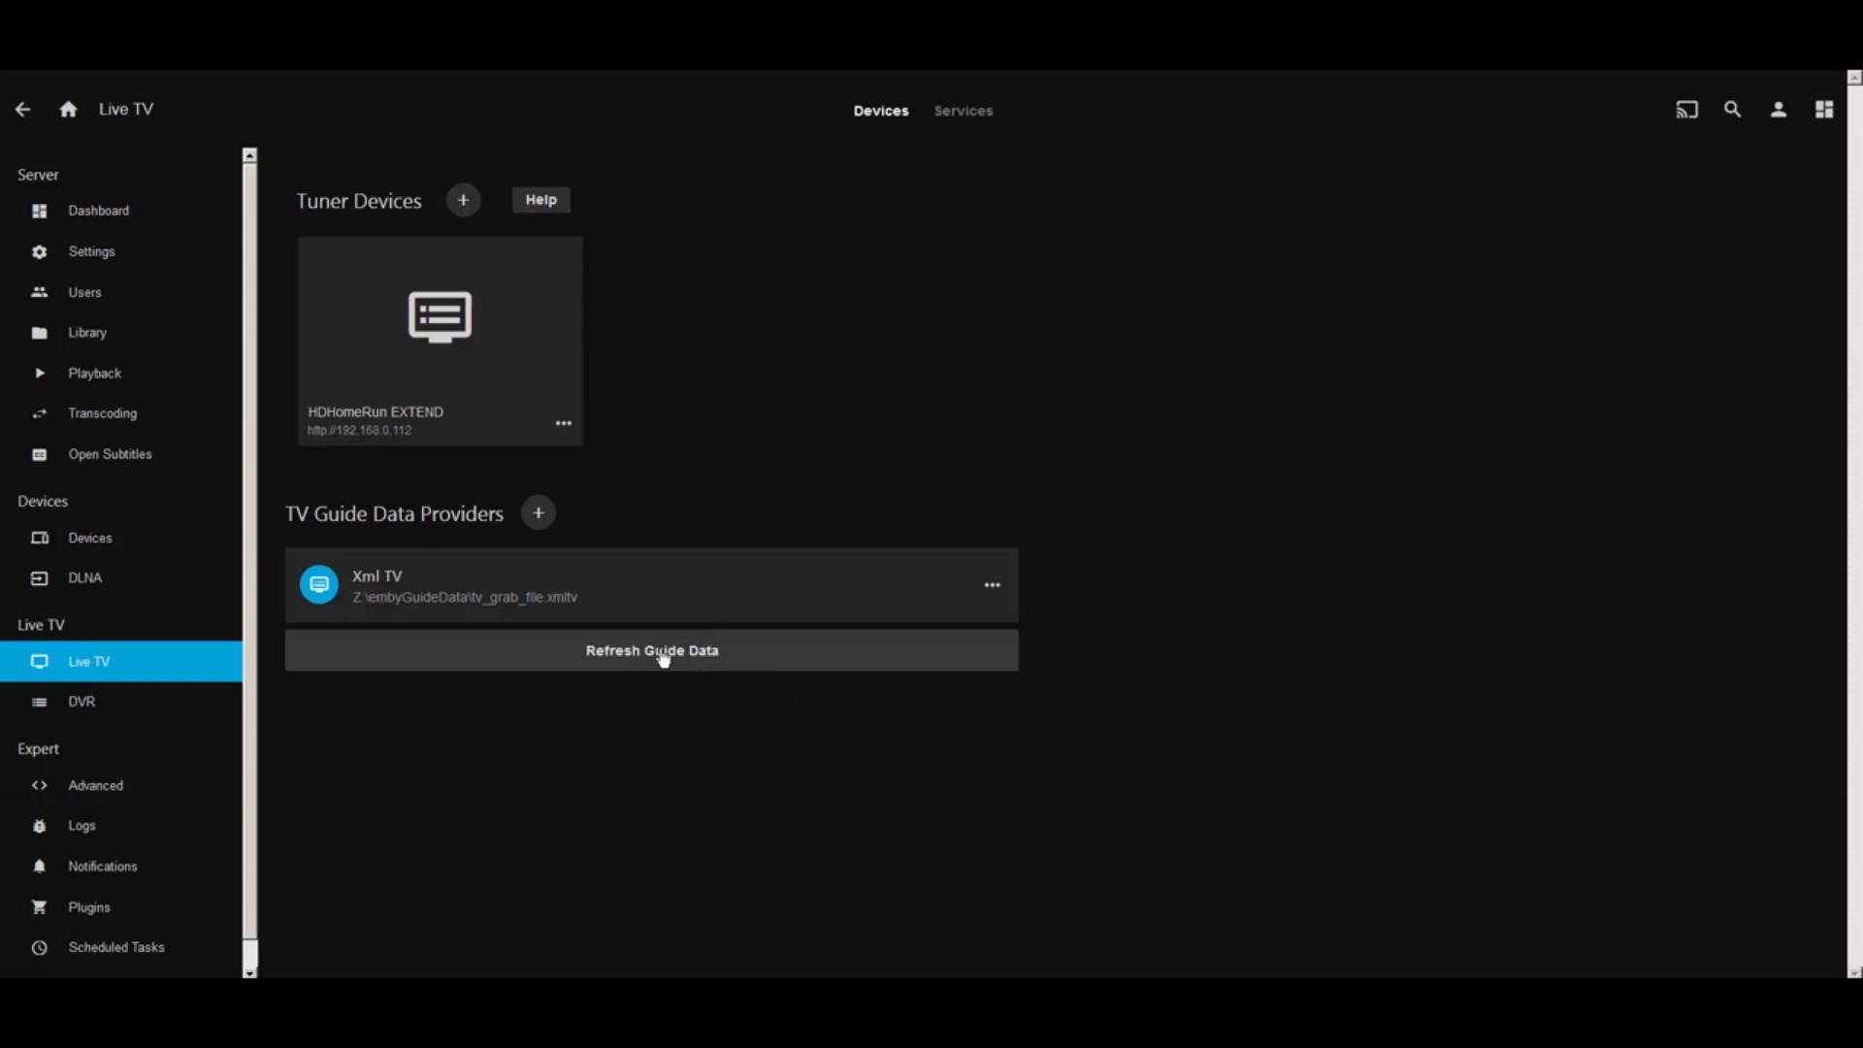
Open the DVR settings and examine the number of guide data days, the default recording path, and the recording and post-processing options
{"action": "left_click", "coordinate": [81, 704]}
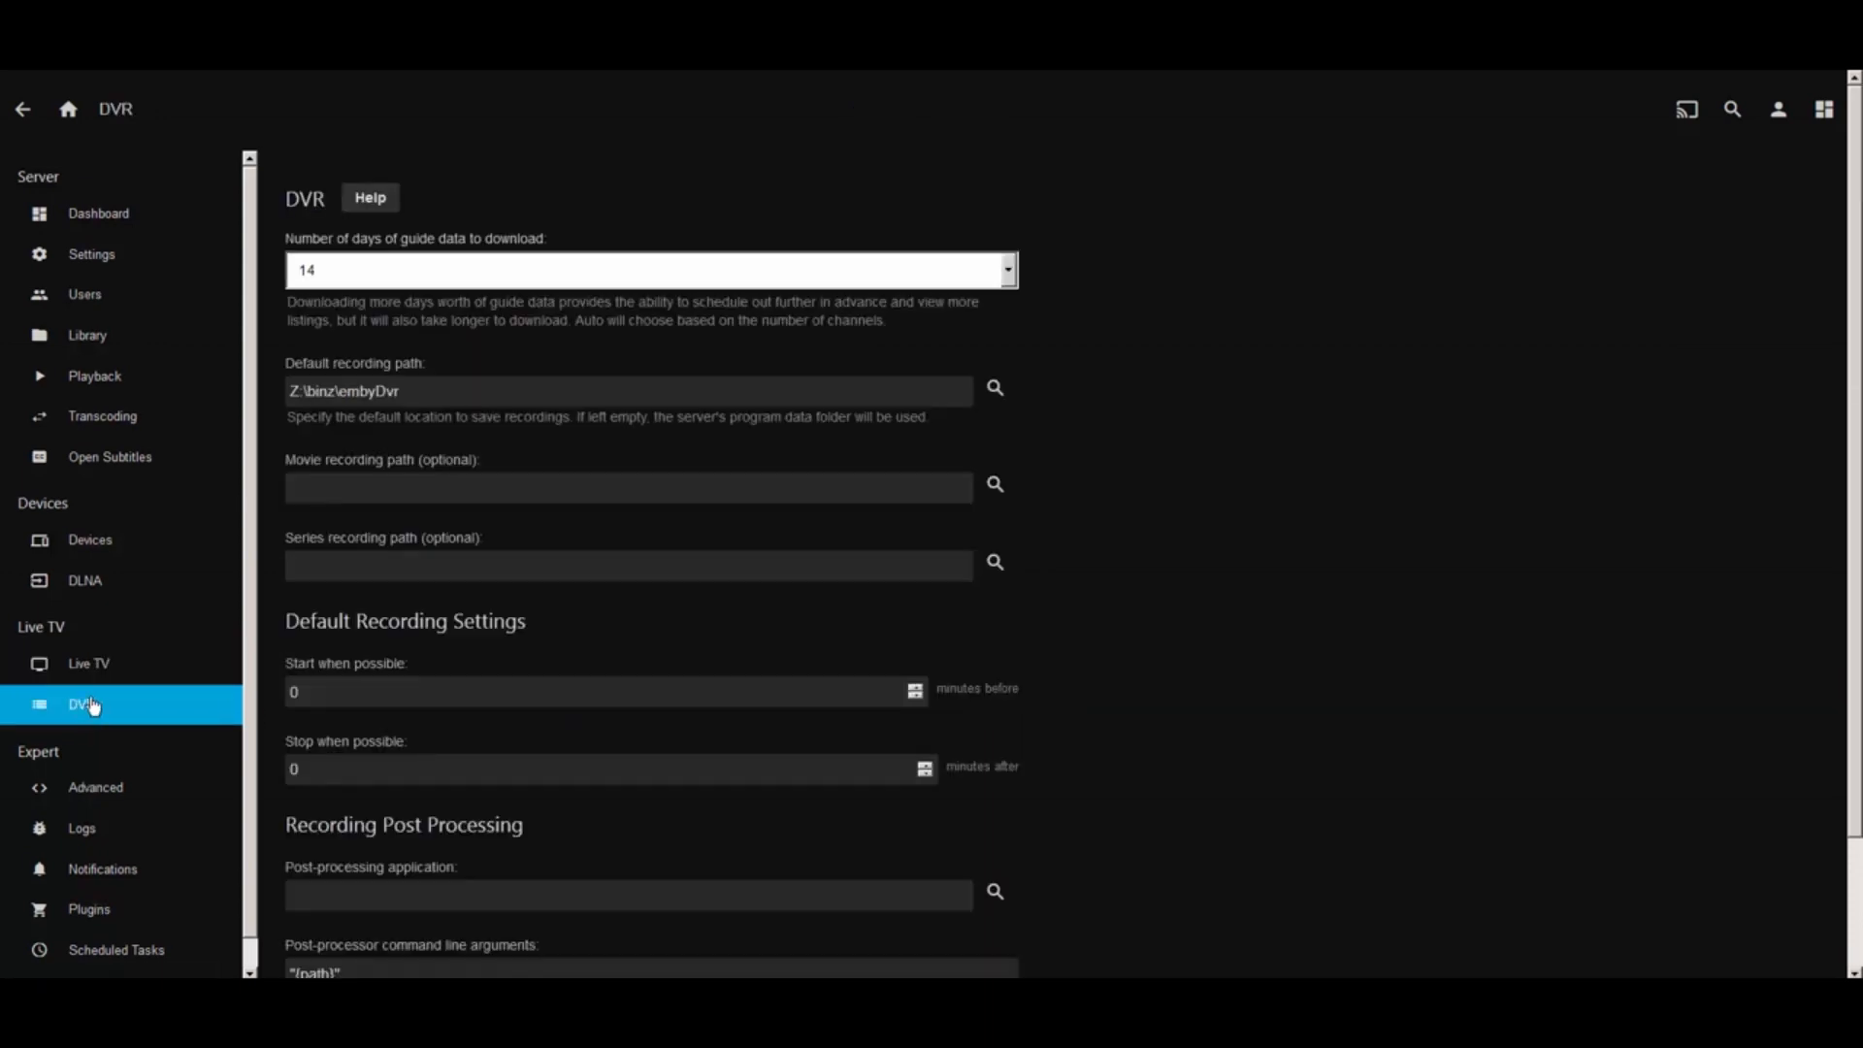
{"action": "left_click", "coordinate": [337, 277]}
{"action": "left_click", "coordinate": [306, 277]}
{"action": "left_click", "coordinate": [304, 271]}
{"action": "left_click", "coordinate": [1083, 288]}
{"action": "left_click", "coordinate": [336, 392]}
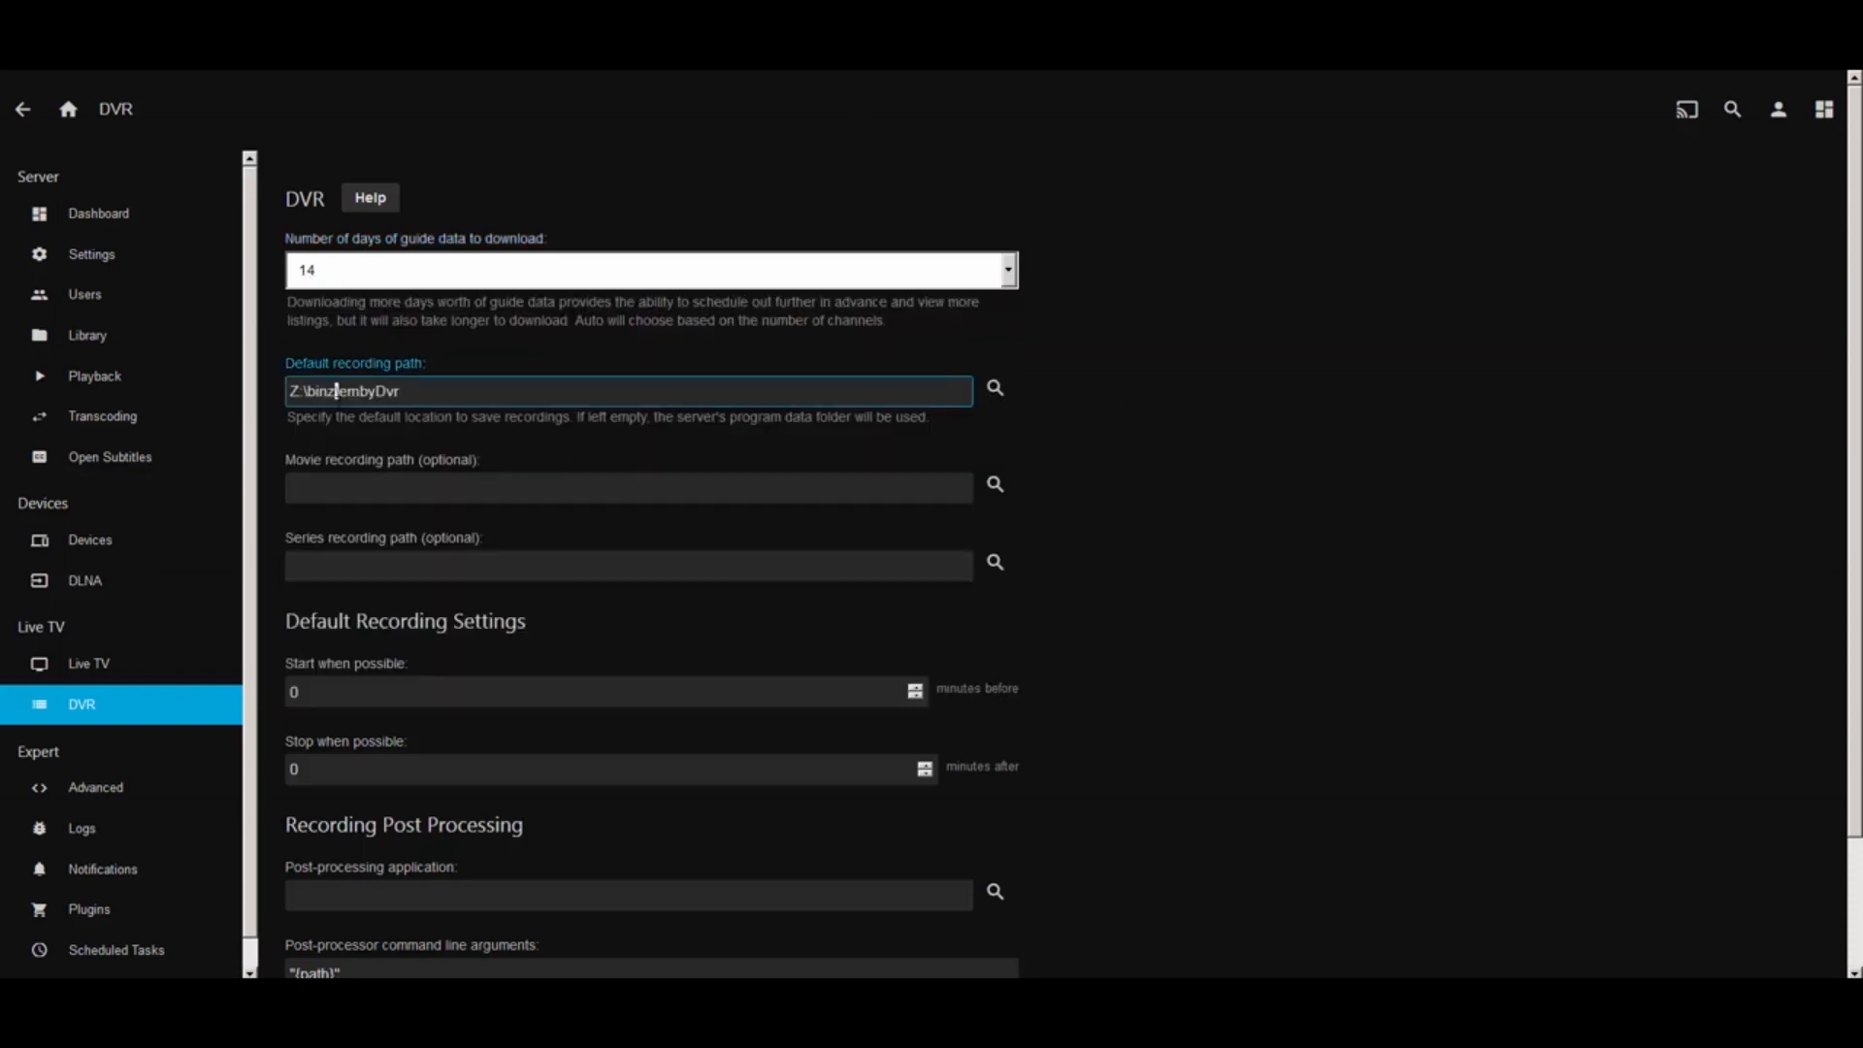
{"action": "left_click", "coordinate": [1147, 478]}
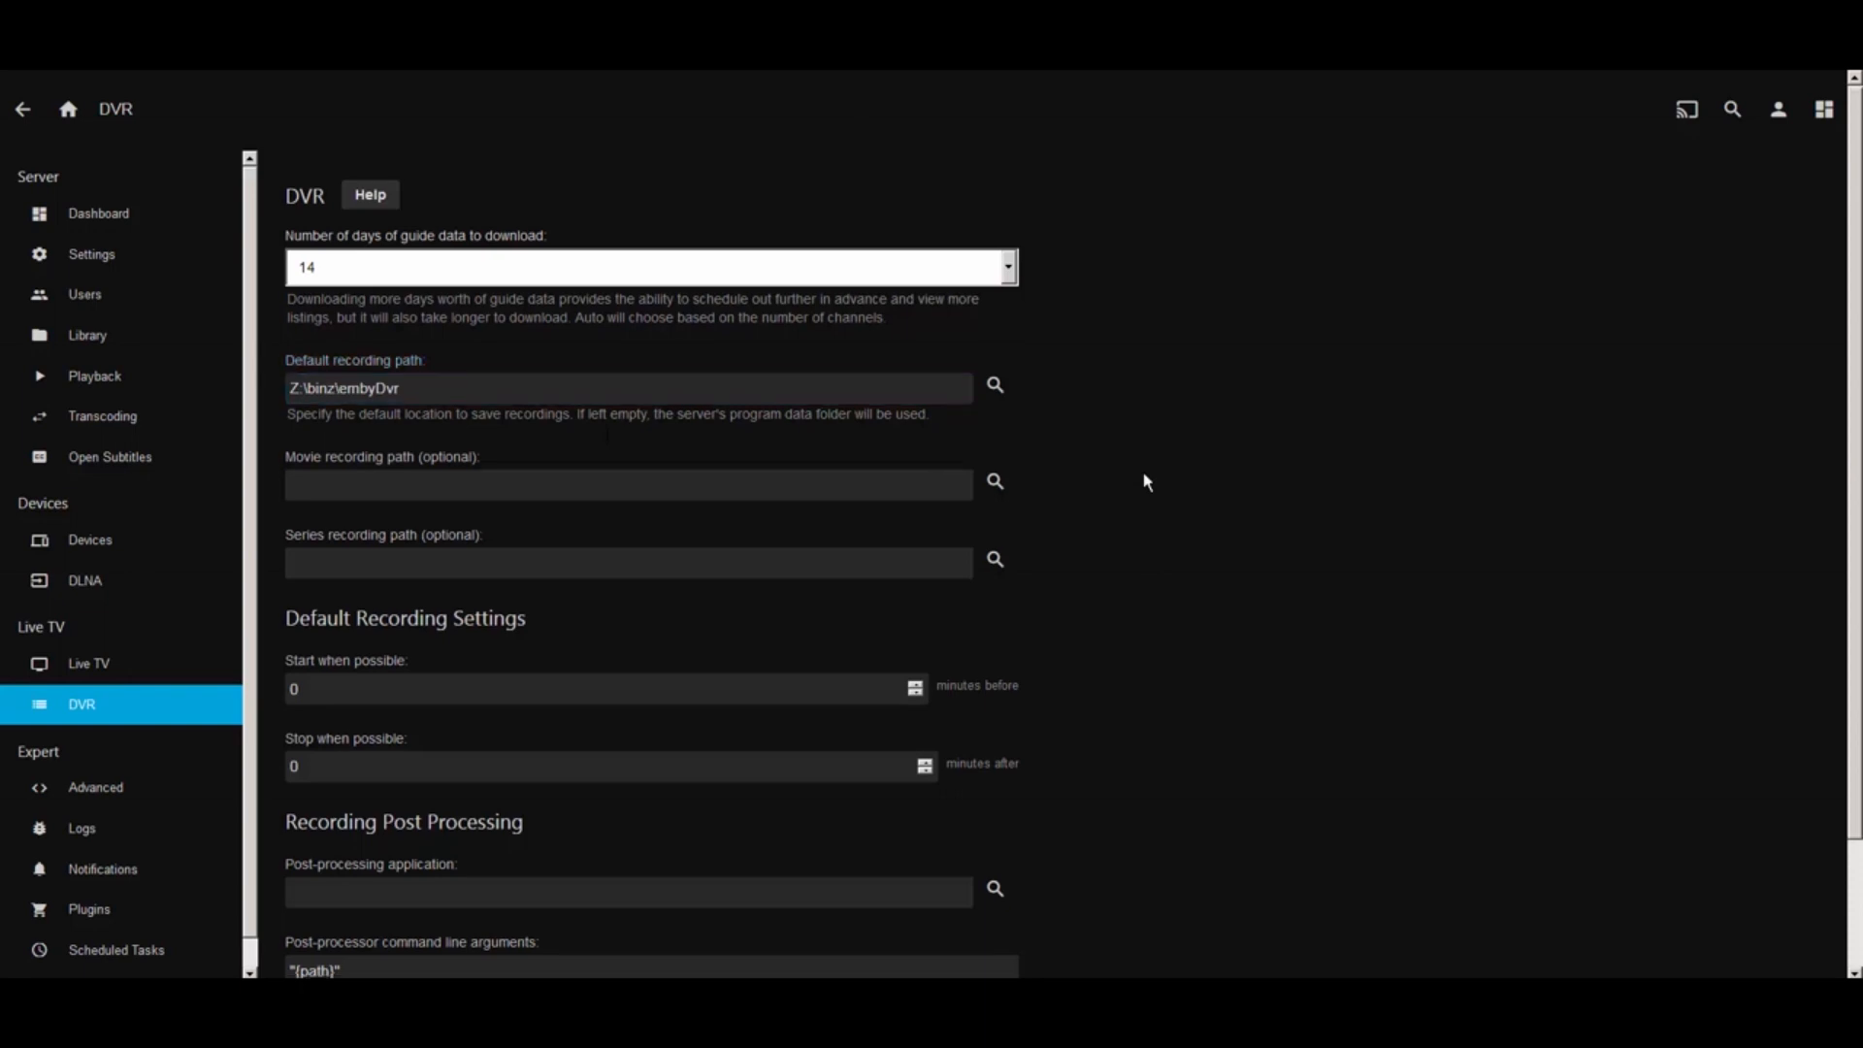
{"action": "scroll", "coordinate": [1147, 481], "scroll_direction": "down", "scroll_amount": 3}
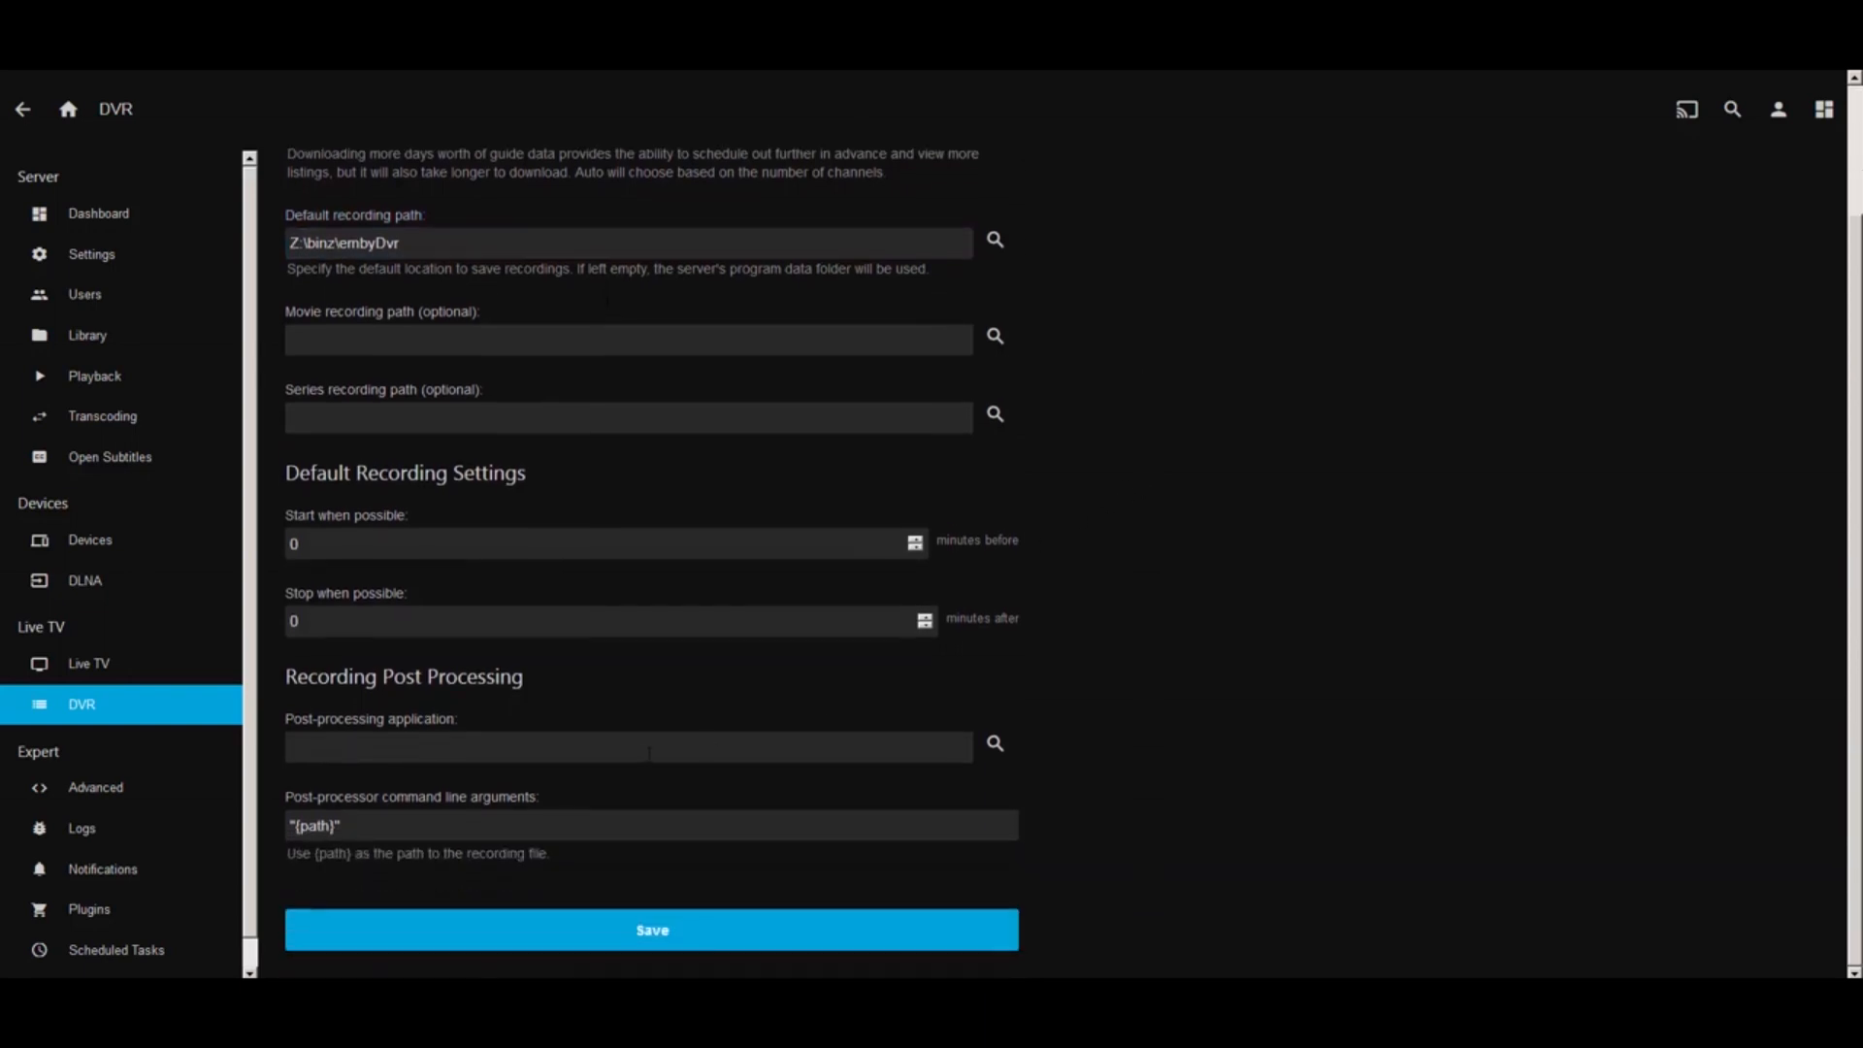
Switch to the Emby Guide Data task properties in Task Scheduler and examine the task's name, triggers and actions
{"action": "left_click", "coordinate": [1186, 1000]}
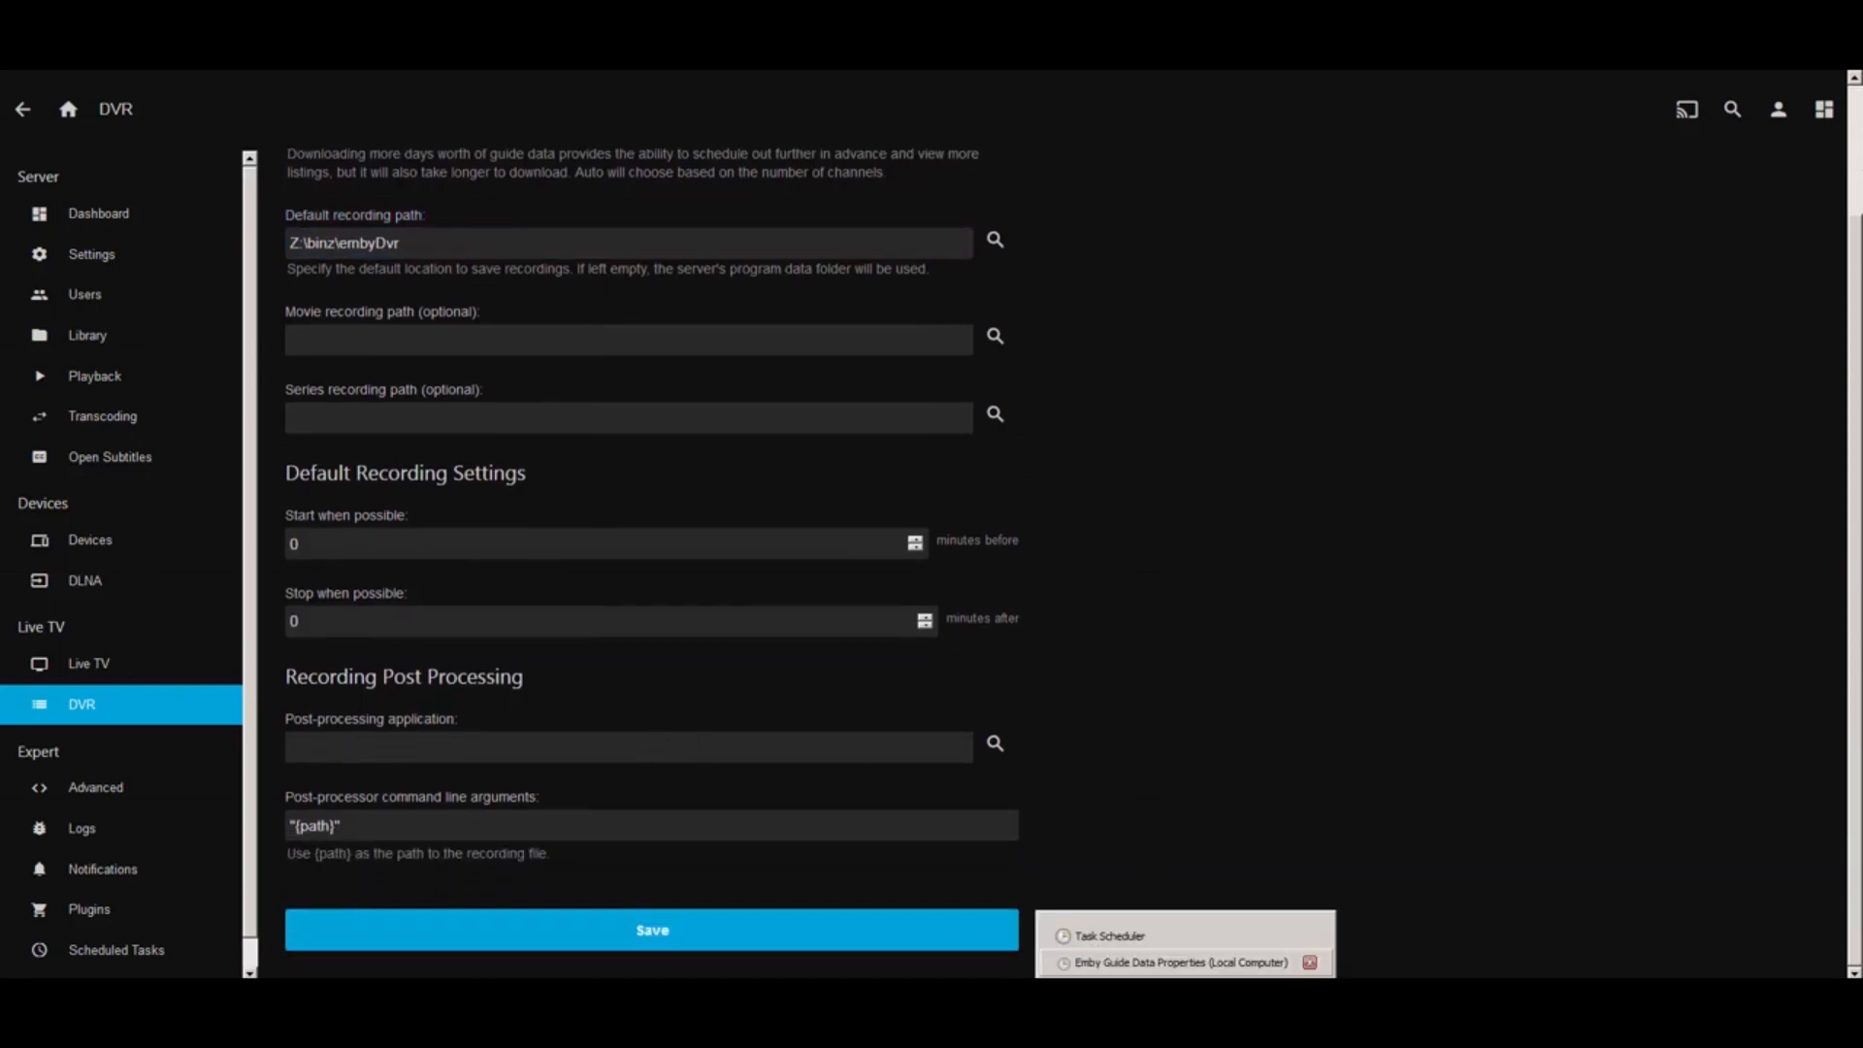
{"action": "left_click", "coordinate": [1185, 963]}
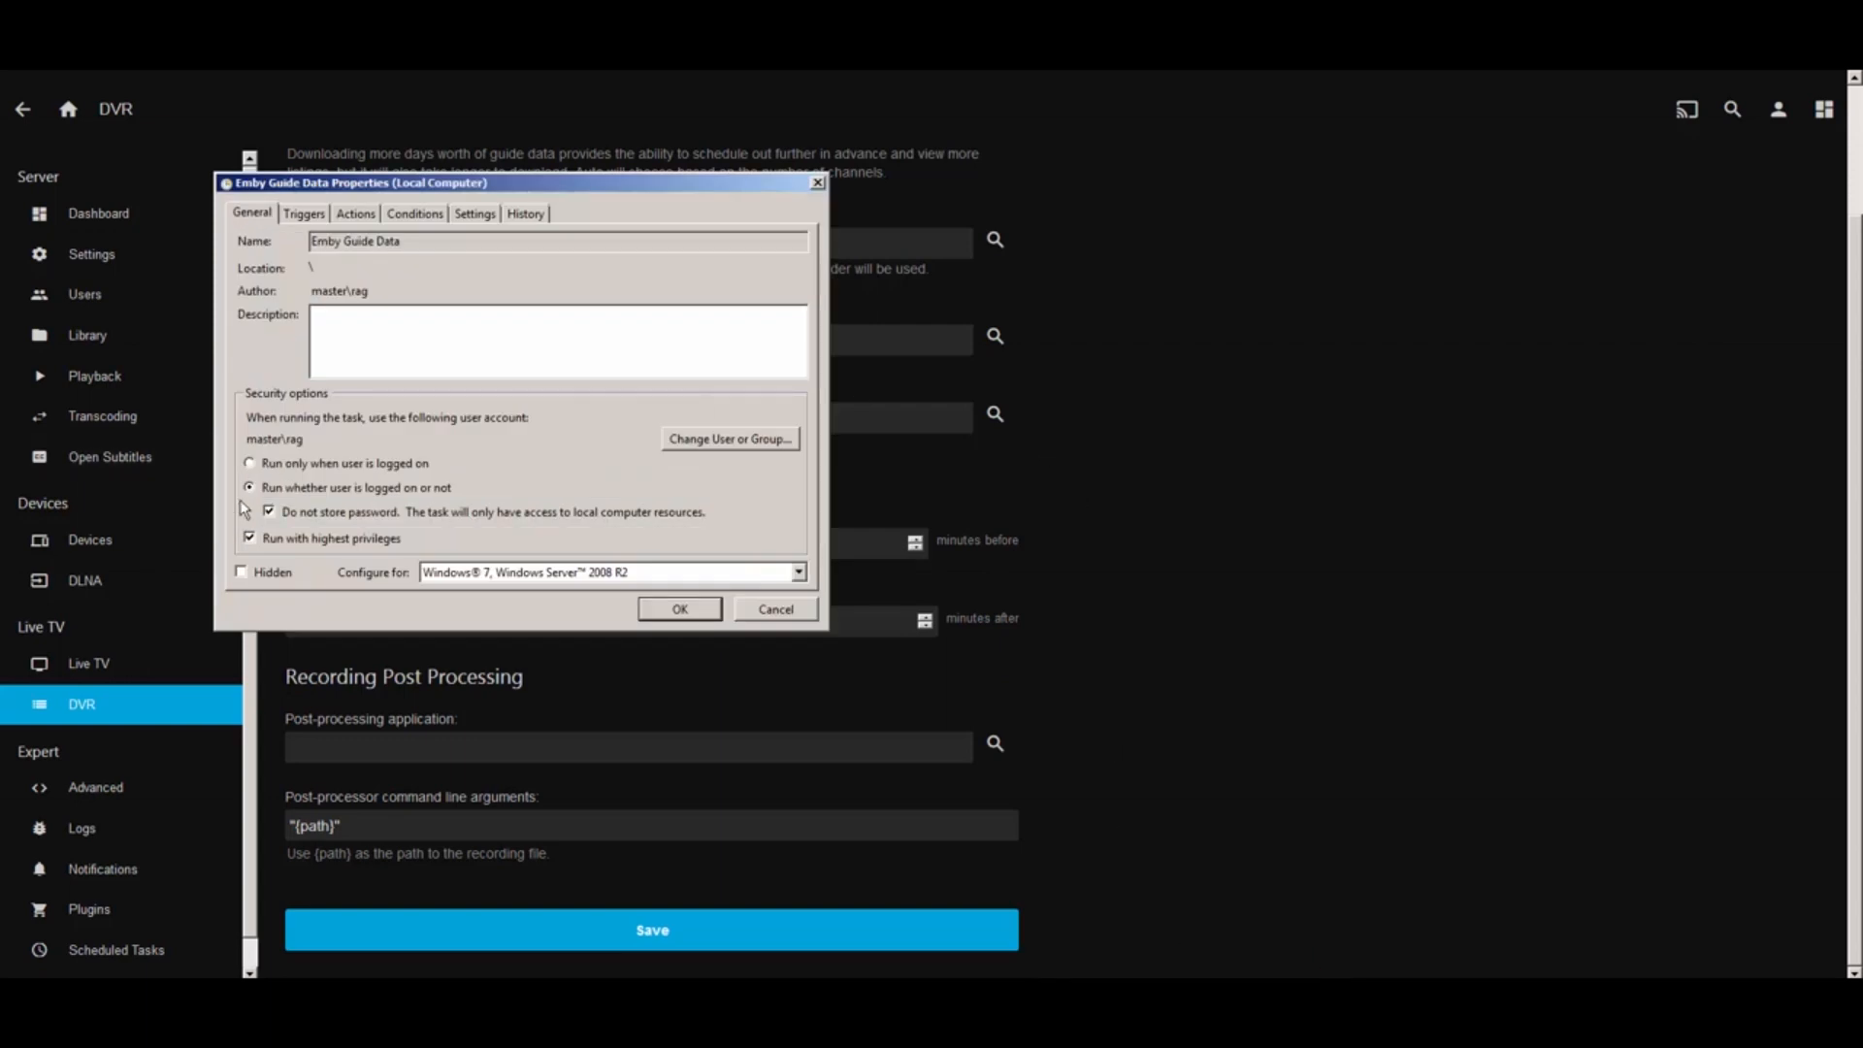
{"action": "double_click", "coordinate": [354, 241]}
{"action": "left_click", "coordinate": [300, 214]}
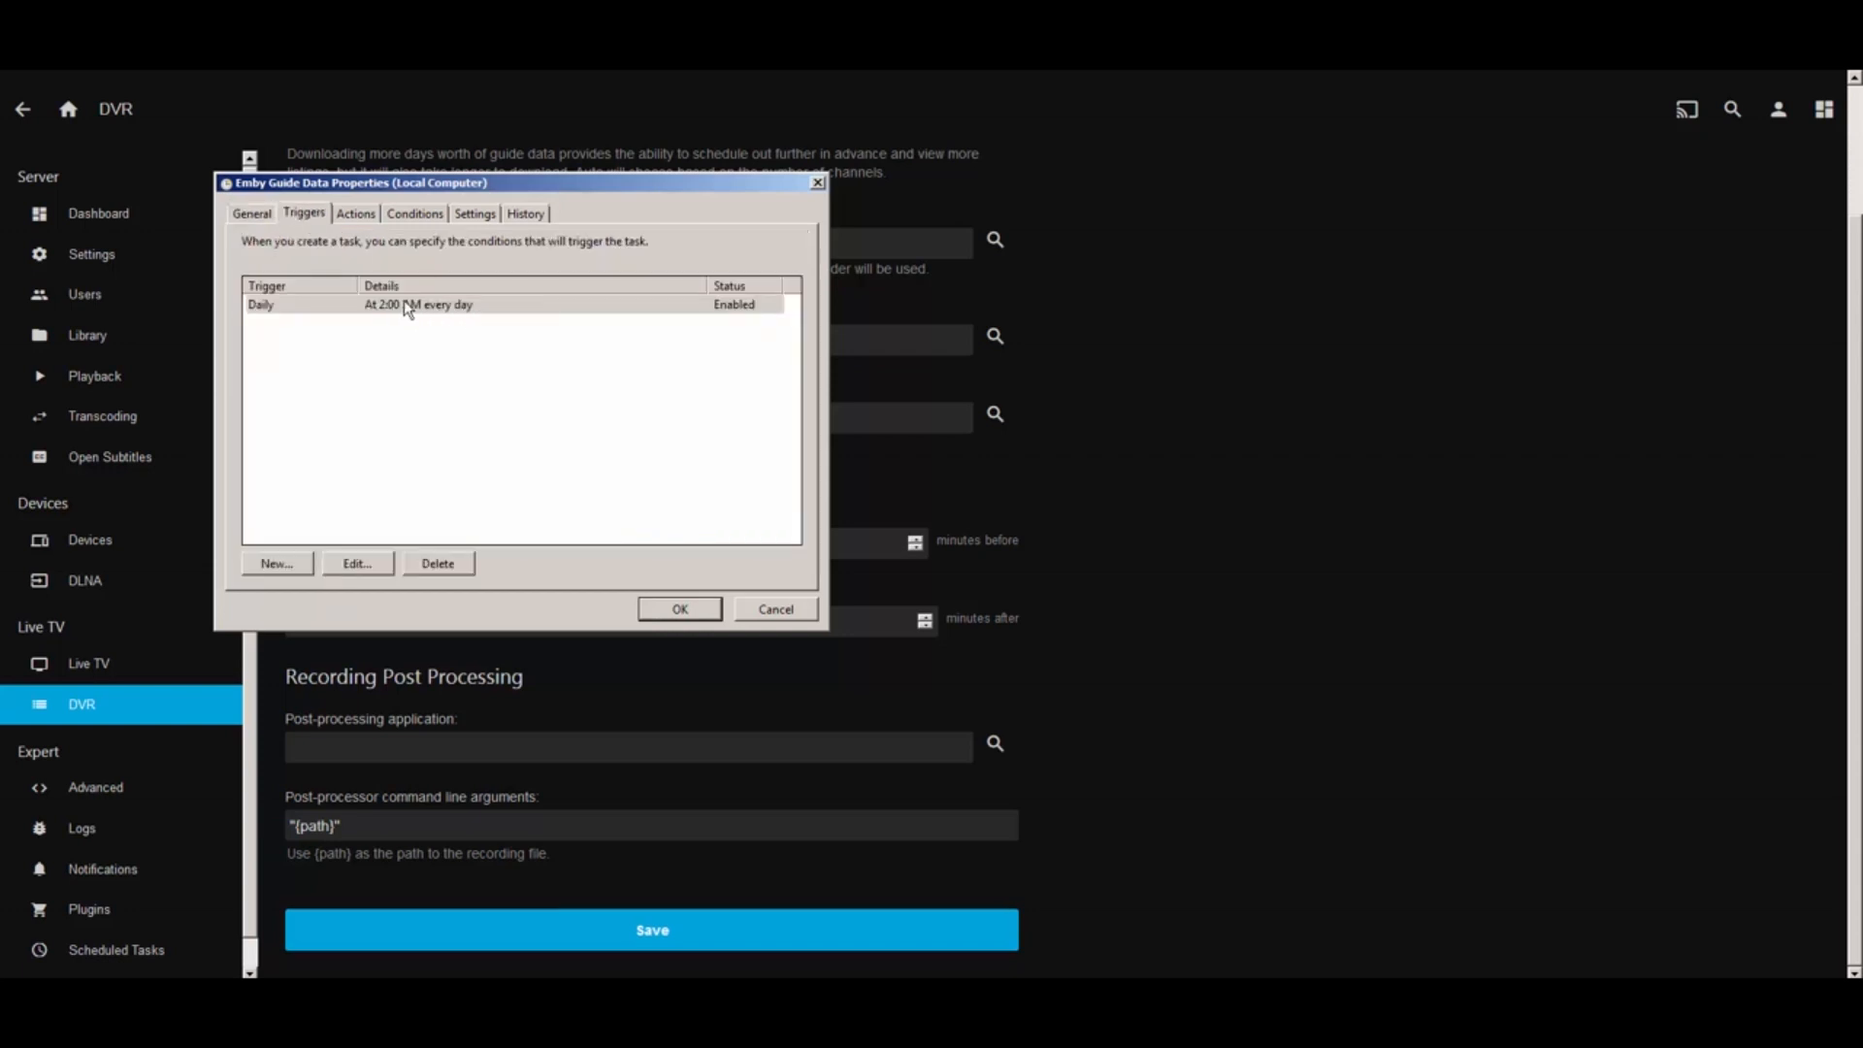
{"action": "left_click", "coordinate": [374, 213]}
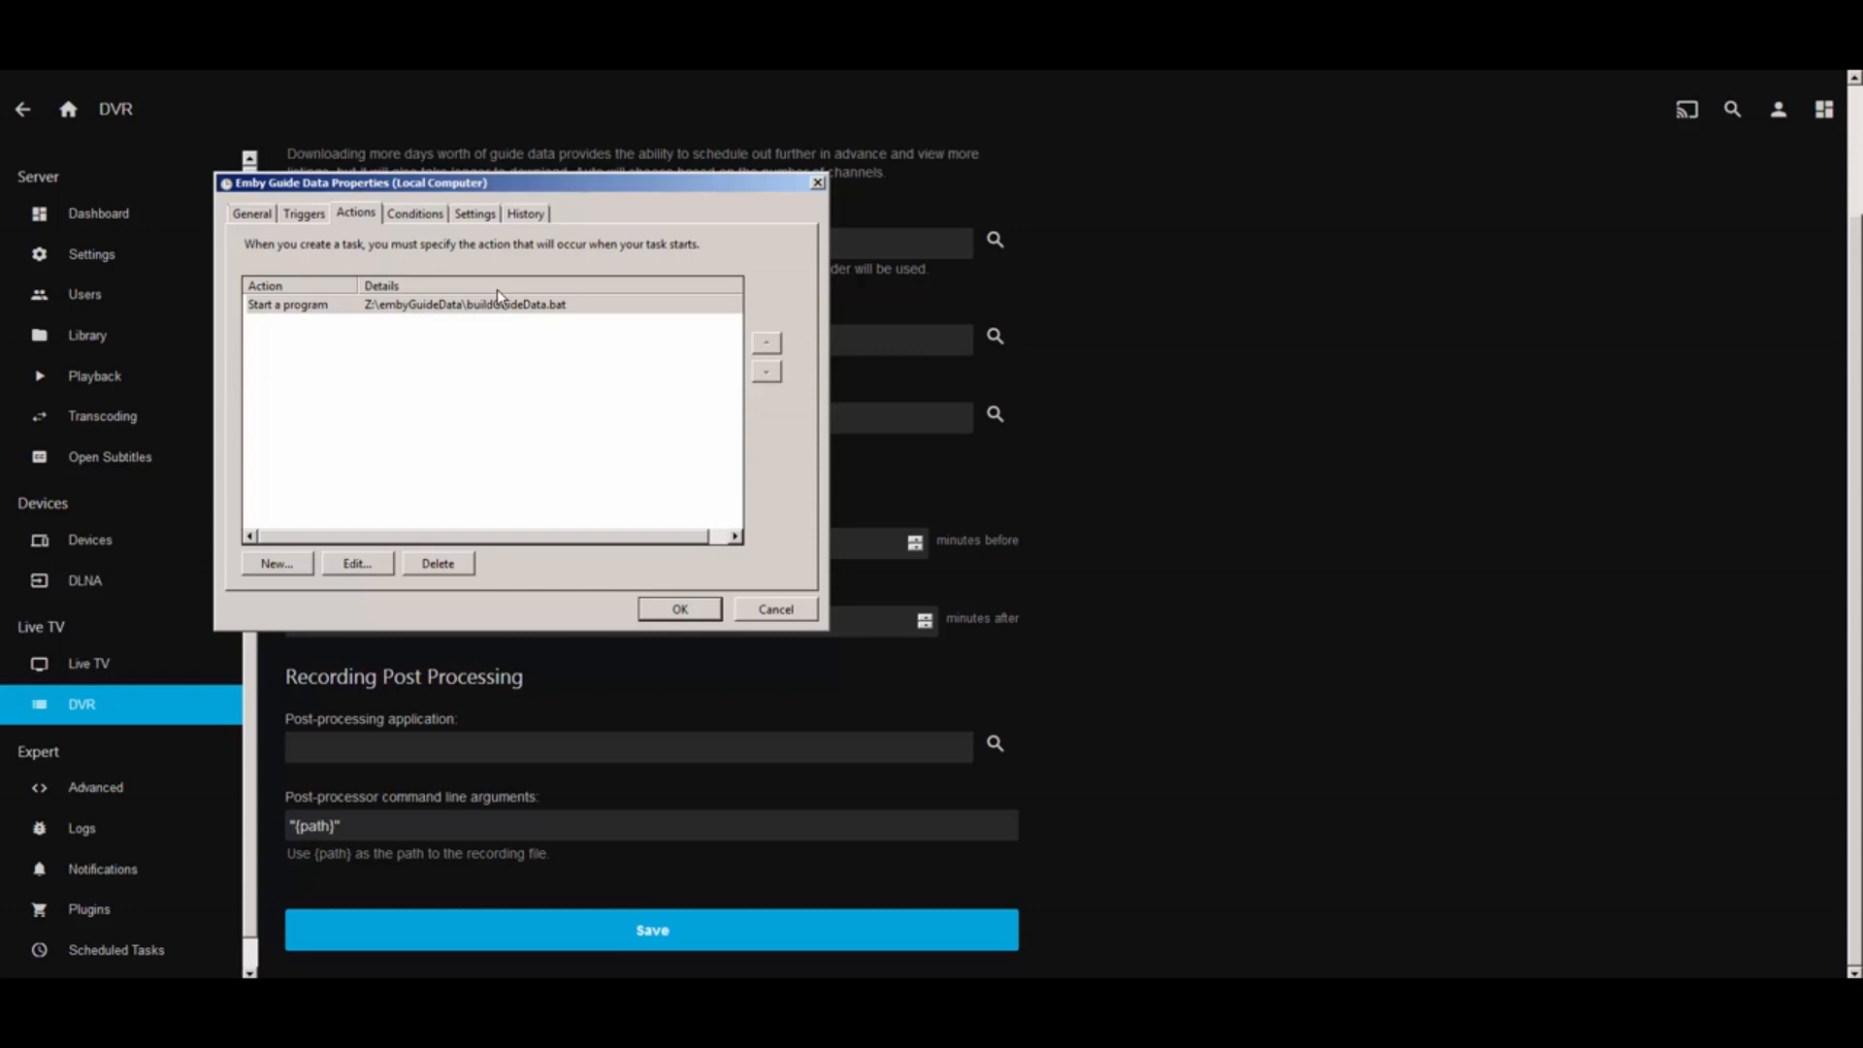
Switch to buildGuideData.bat.bak.txt in Notepad, highlight the whole zap2xml command line, clear the selection and minimize the window
{"action": "key", "text": "alt+Tab"}
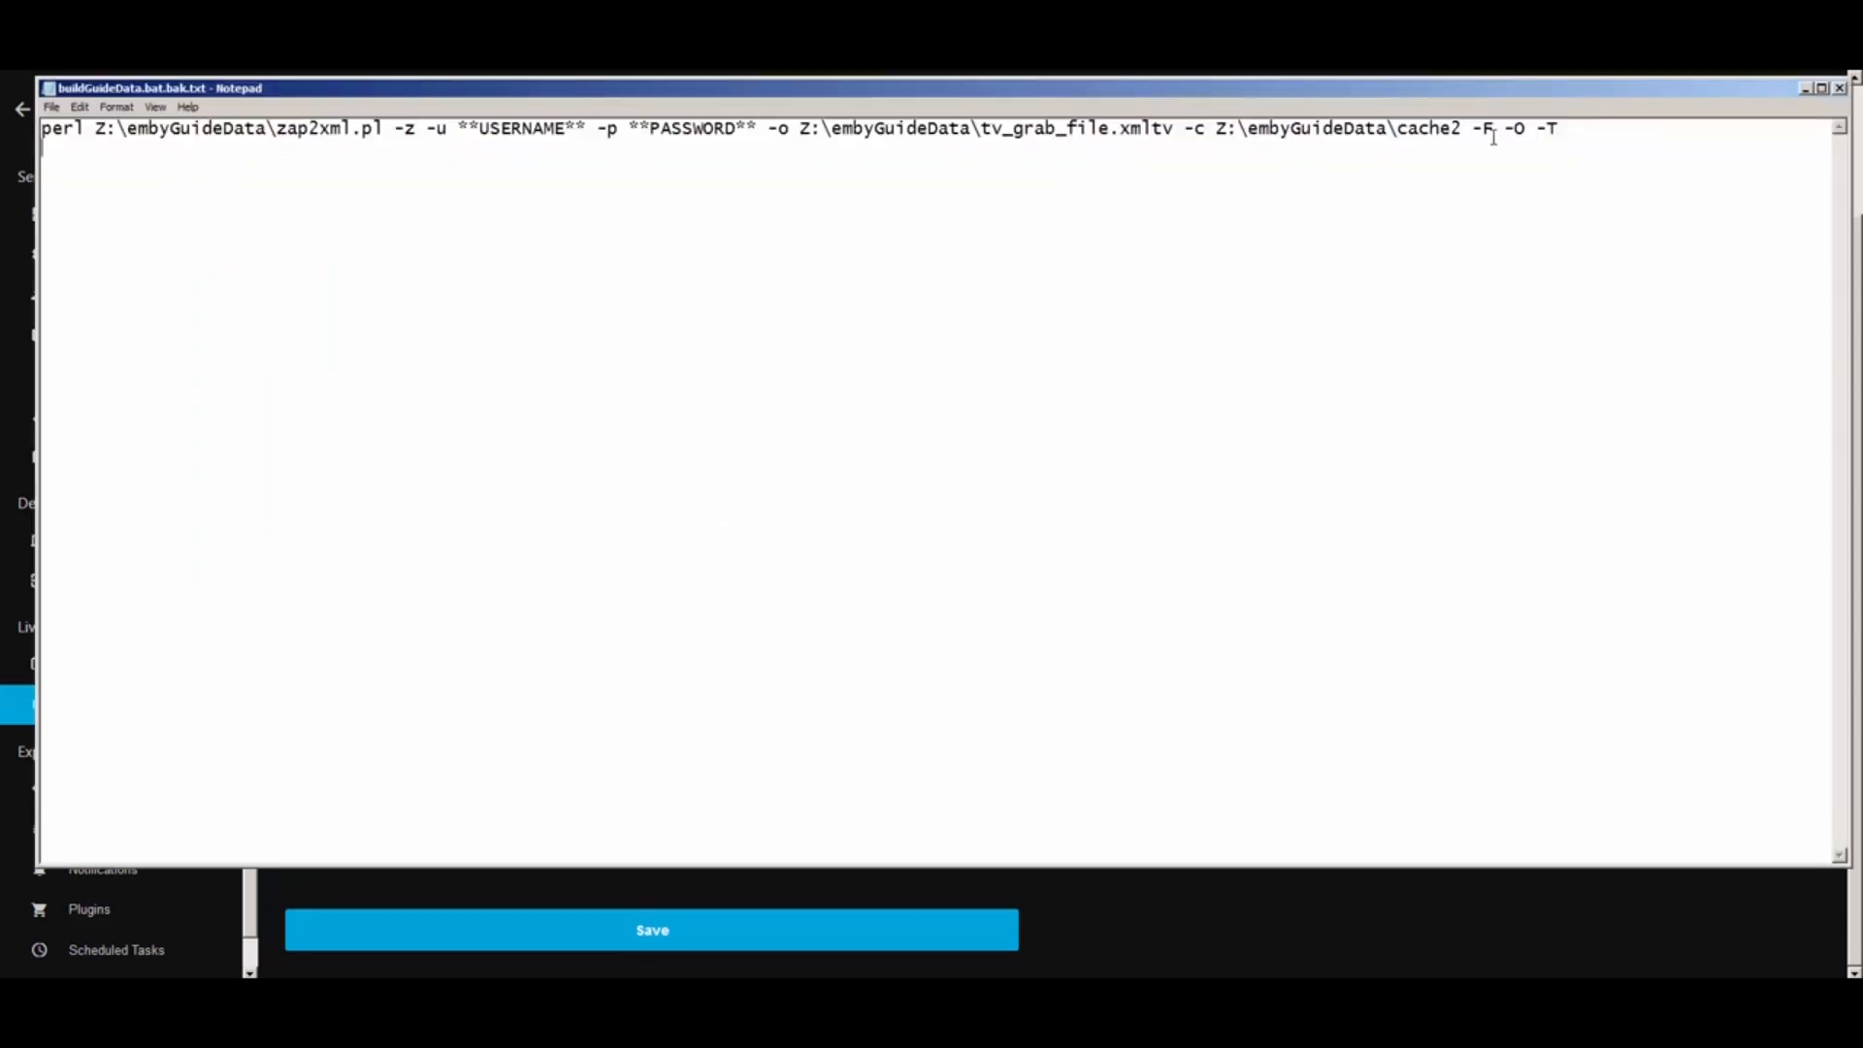
{"action": "left_click_drag", "start_coordinate": [1605, 128], "coordinate": [43, 128]}
{"action": "left_click", "coordinate": [802, 288]}
{"action": "left_click", "coordinate": [1803, 88]}
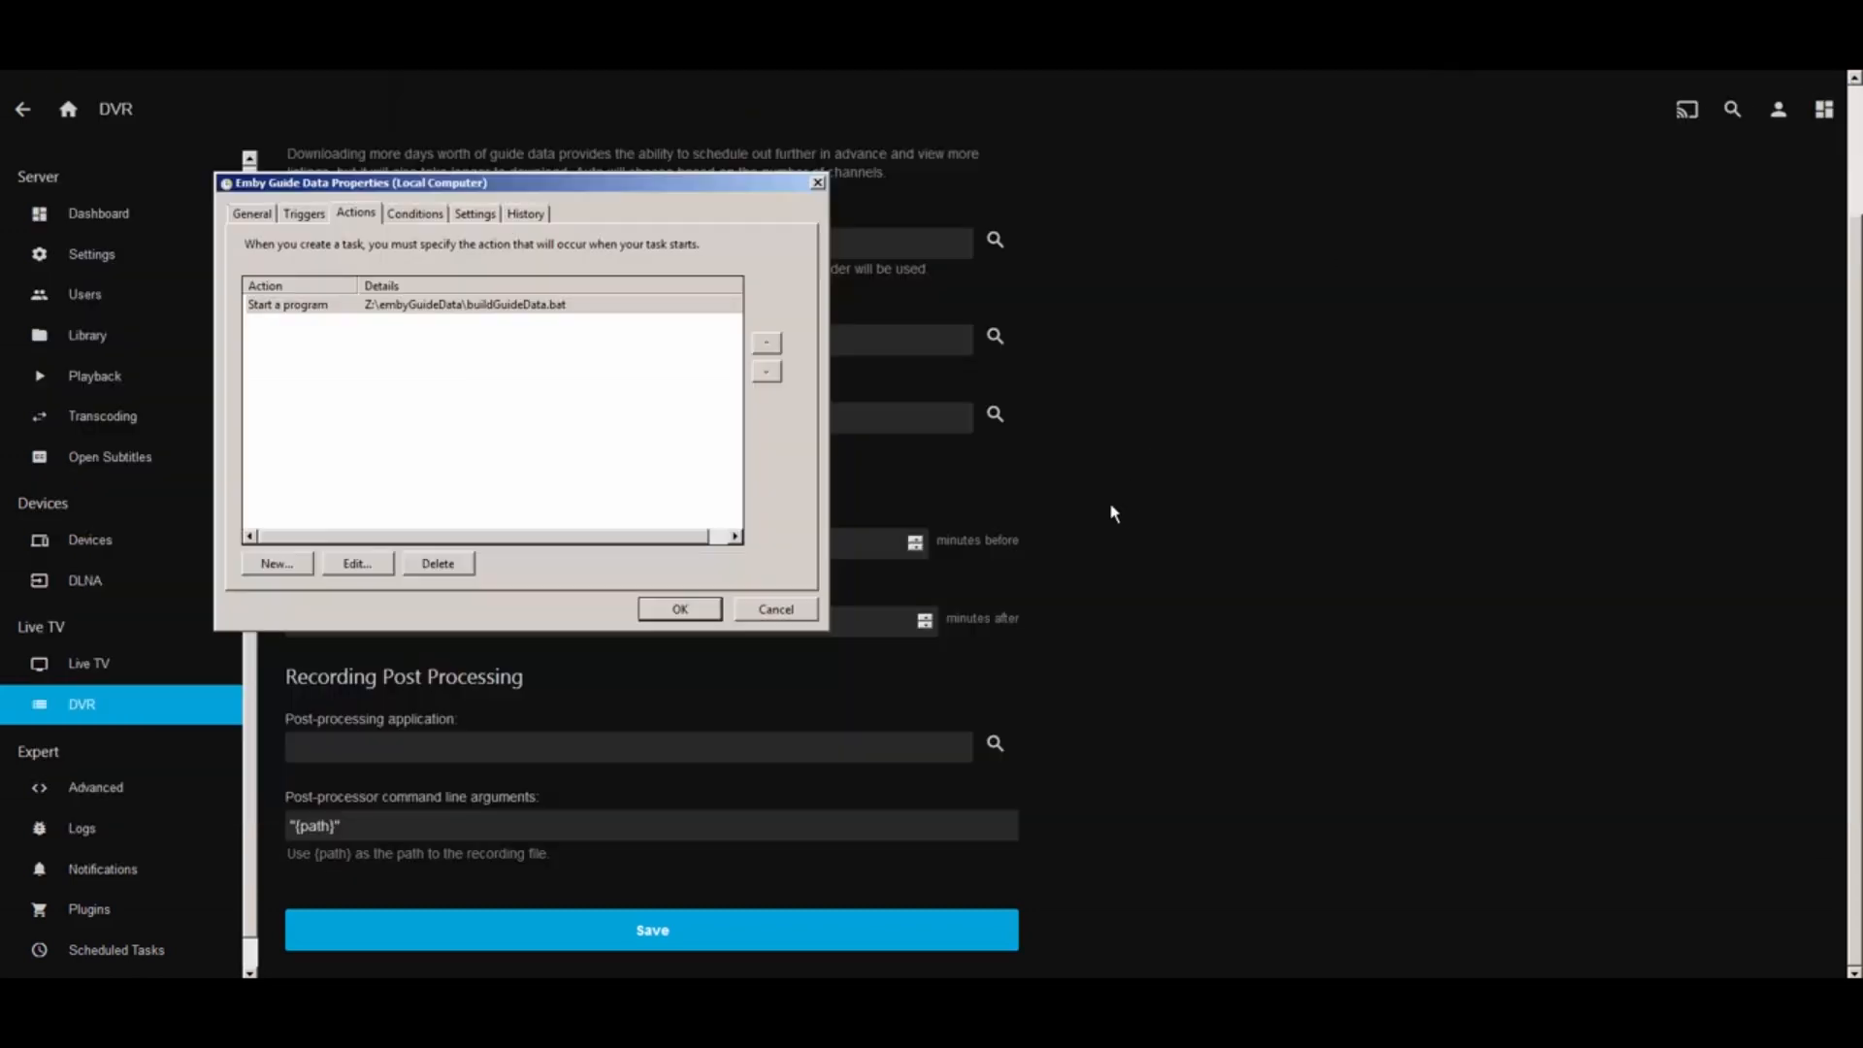